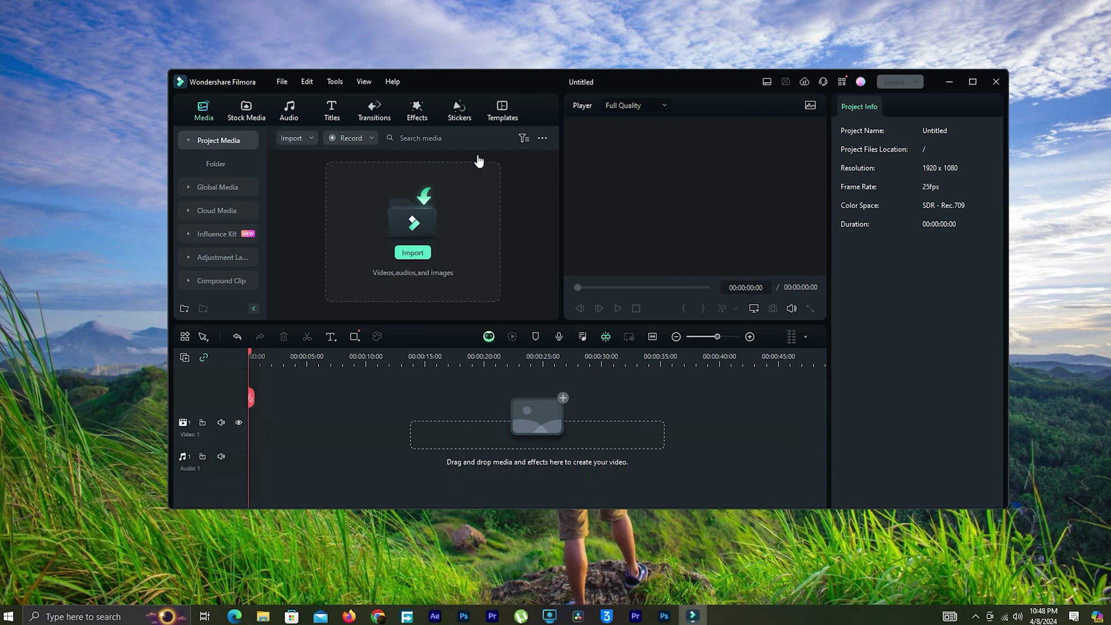
# Preview the YouTube Intro templates Movie Search 06 and Movie Search 07
pyautogui.click(502, 110)
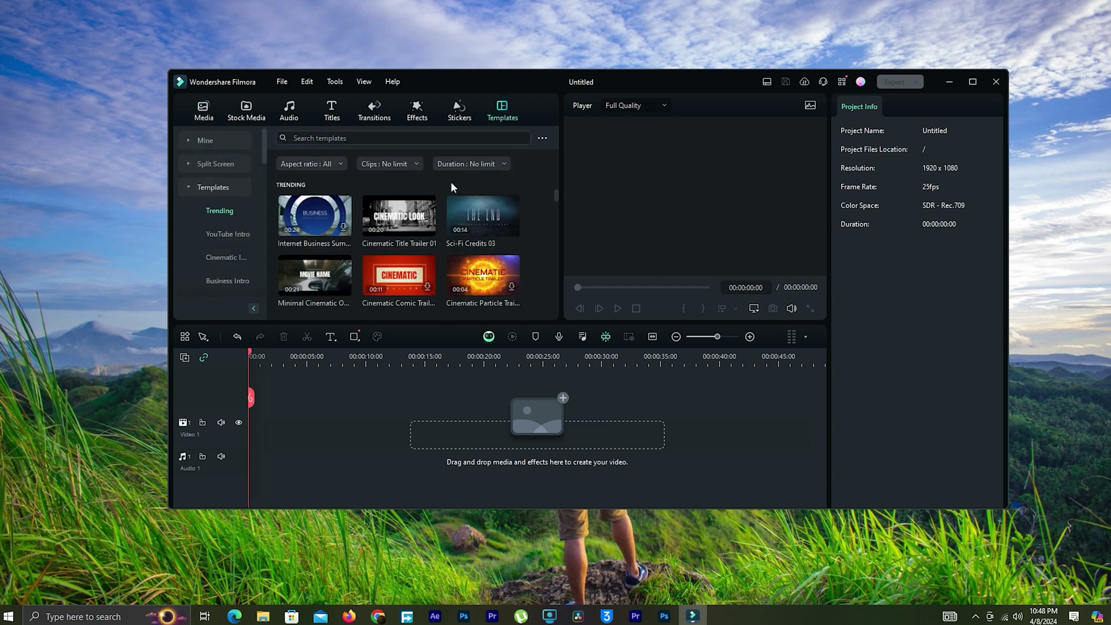
pyautogui.moveTo(555, 197)
pyautogui.mouseDown()
pyautogui.moveTo(553, 209)
pyautogui.moveTo(565, 180)
pyautogui.mouseUp()
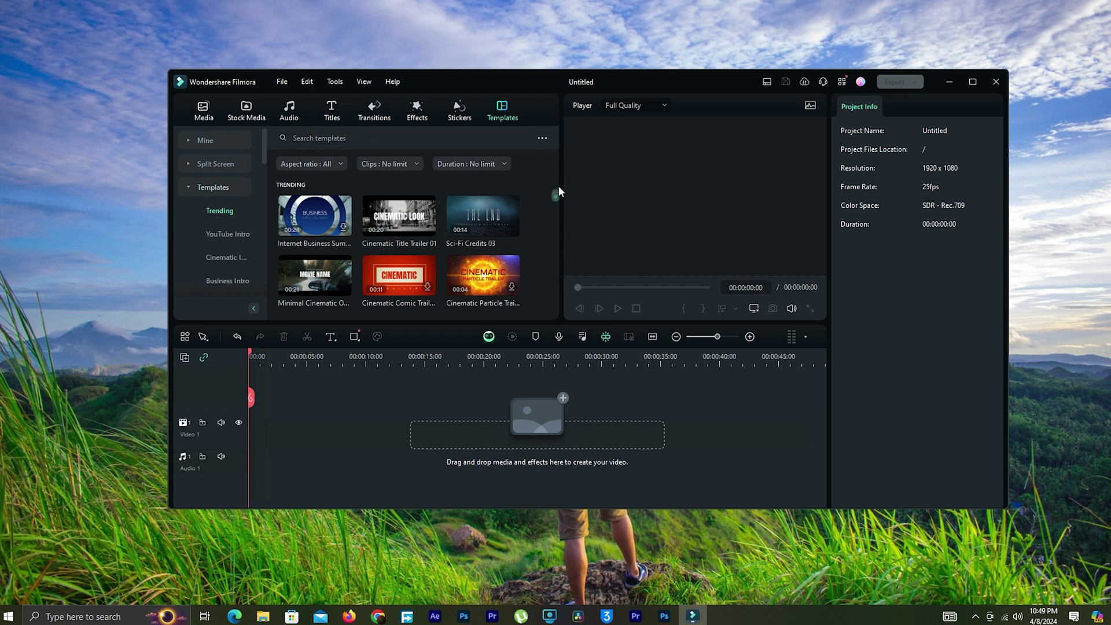
pyautogui.moveTo(555, 196); pyautogui.dragTo(557, 207)
pyautogui.click(232, 235)
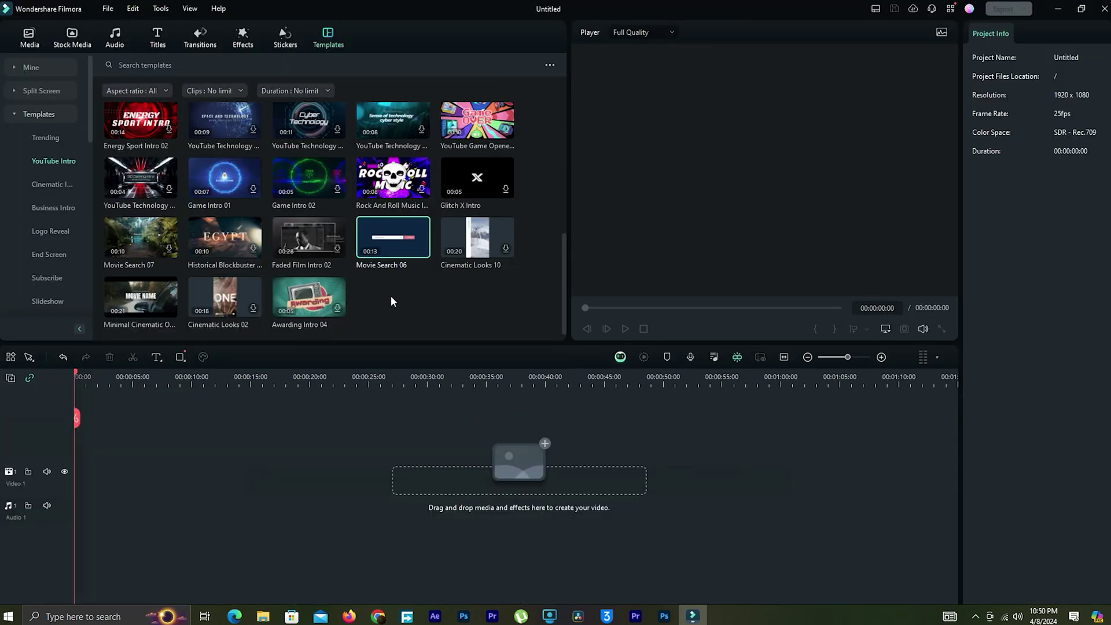
pyautogui.click(400, 239)
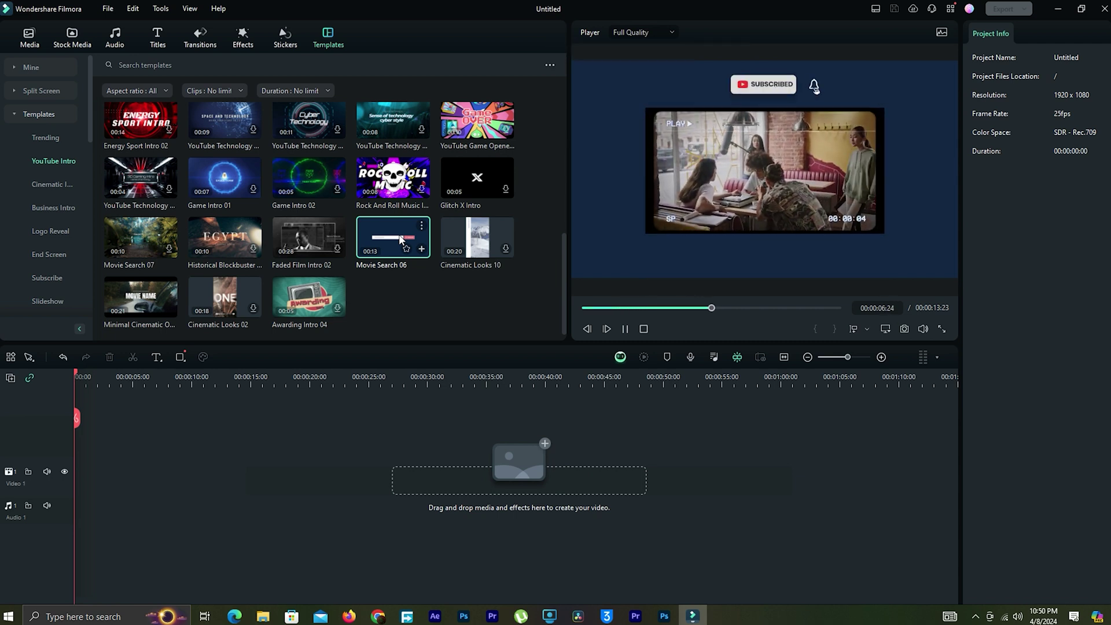
pyautogui.click(466, 366)
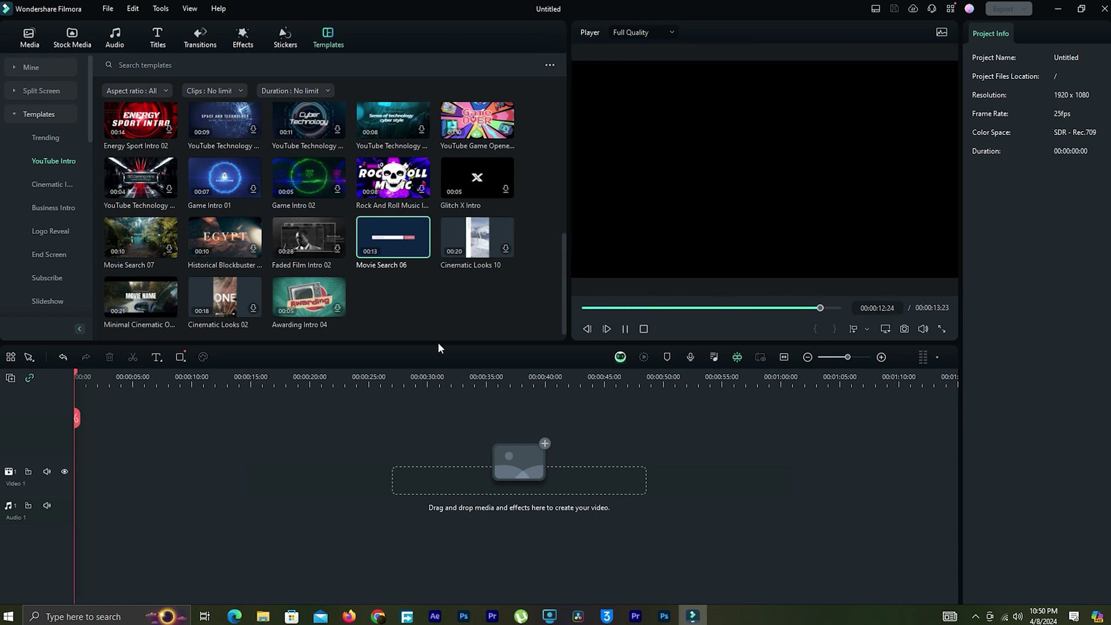
pyautogui.click(124, 230)
pyautogui.scroll(5, 533, 285)
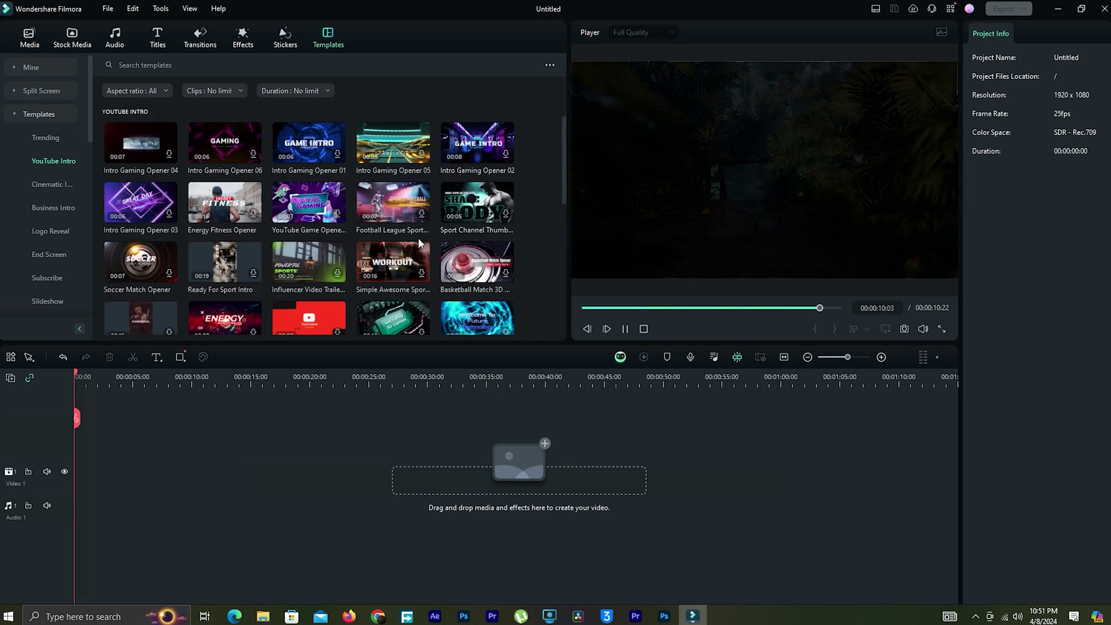
pyautogui.scroll(-3, 564, 288)
# Preview the Logo Reveal templates Explore The World, Liquid Splash Logo 02 and Minimal Logo 03
pyautogui.click(49, 231)
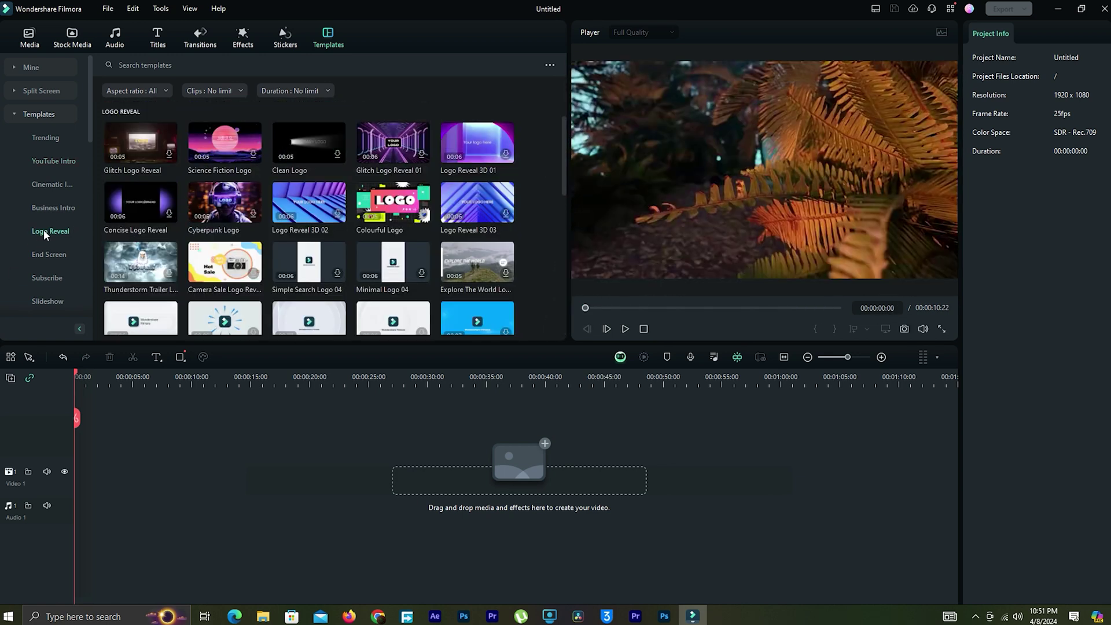
pyautogui.scroll(-2, 565, 180)
pyautogui.click(462, 171)
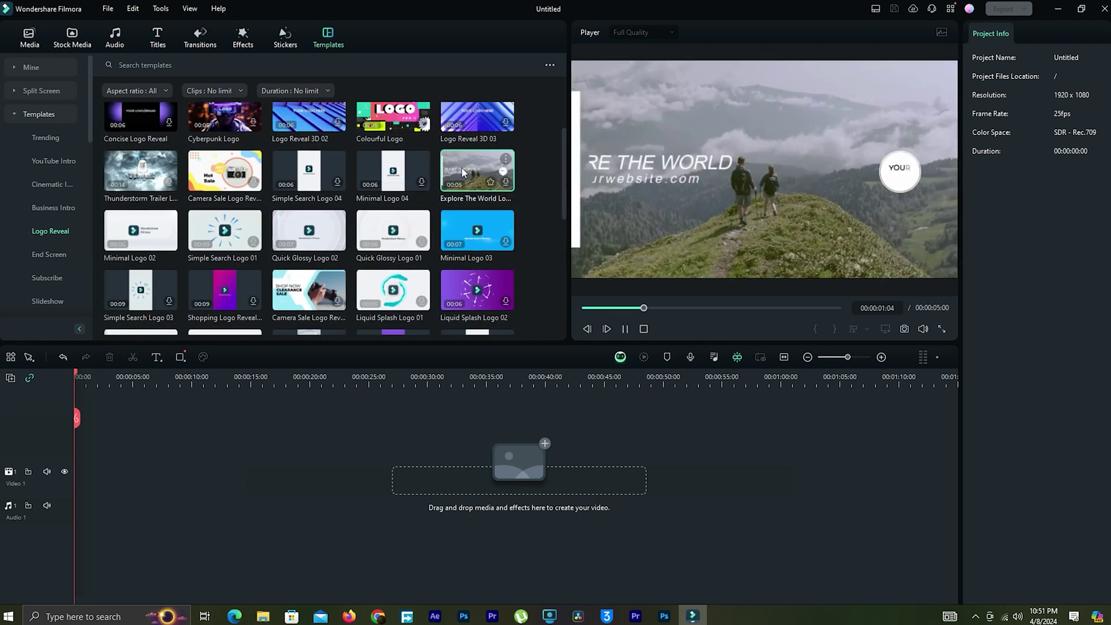
pyautogui.scroll(-2, 469, 202)
pyautogui.click(479, 232)
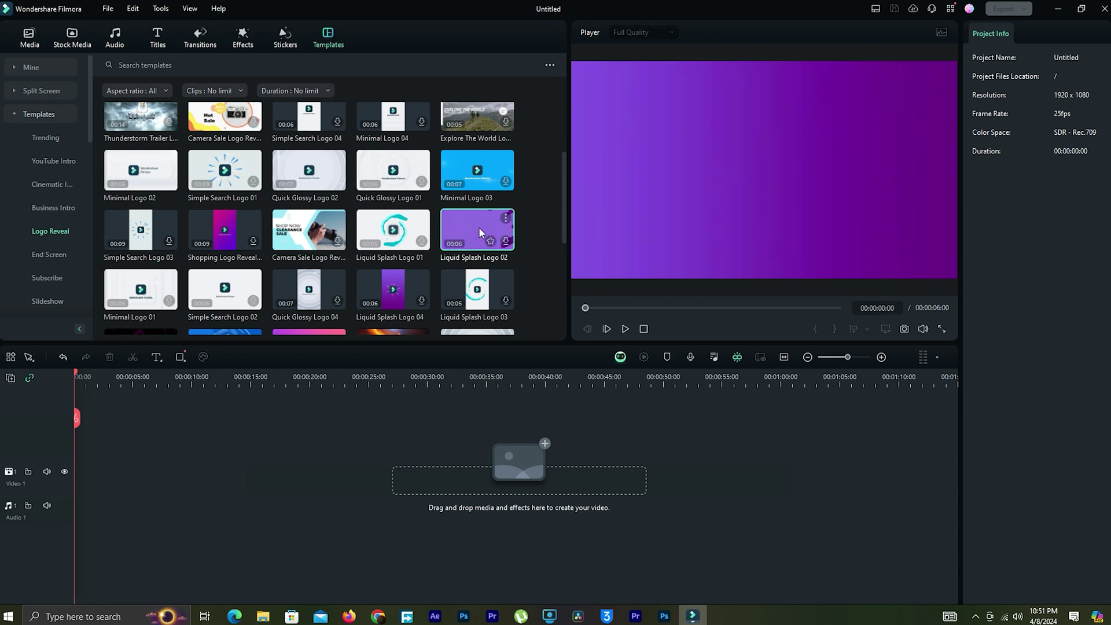
pyautogui.click(481, 169)
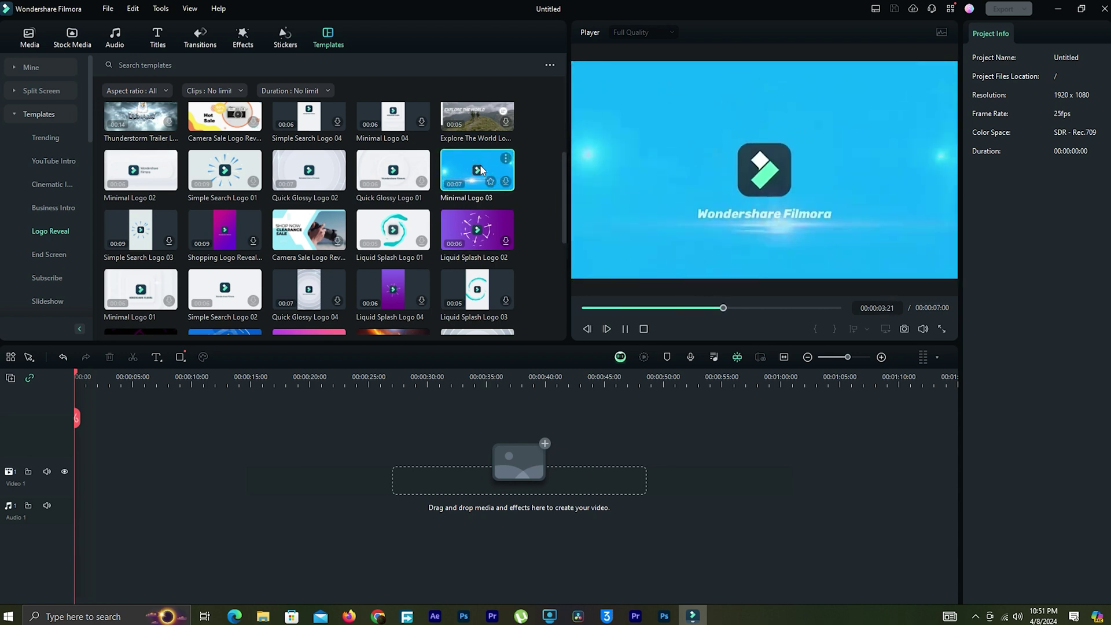
pyautogui.press('space')
# Preview Simple Search Logo 01 and place it on the Video 1 track
pyautogui.click(223, 165)
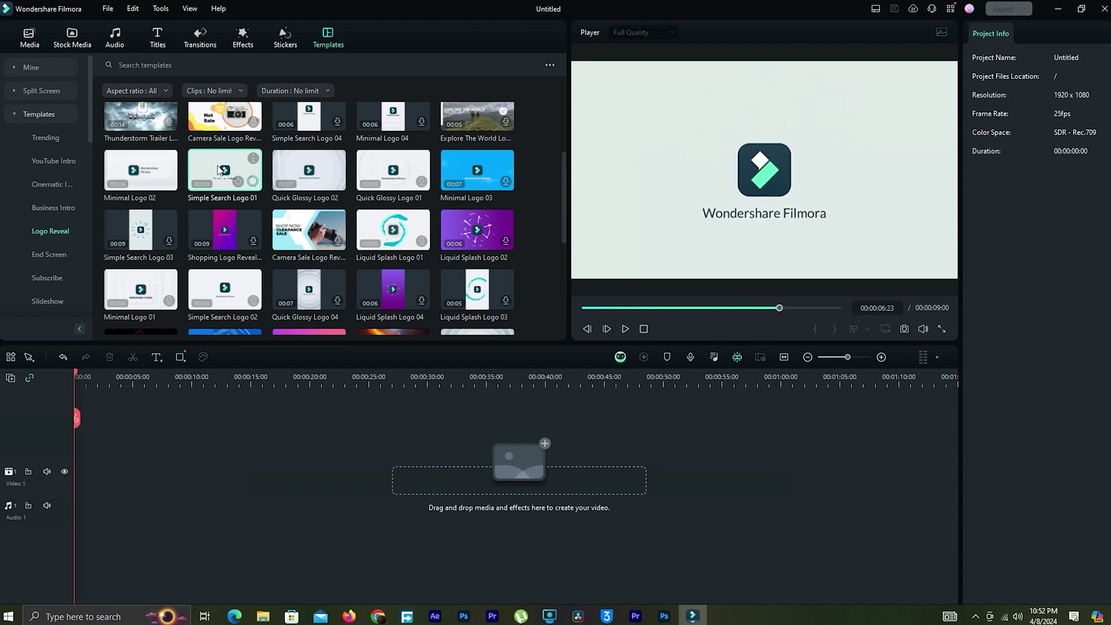
pyautogui.click(219, 169)
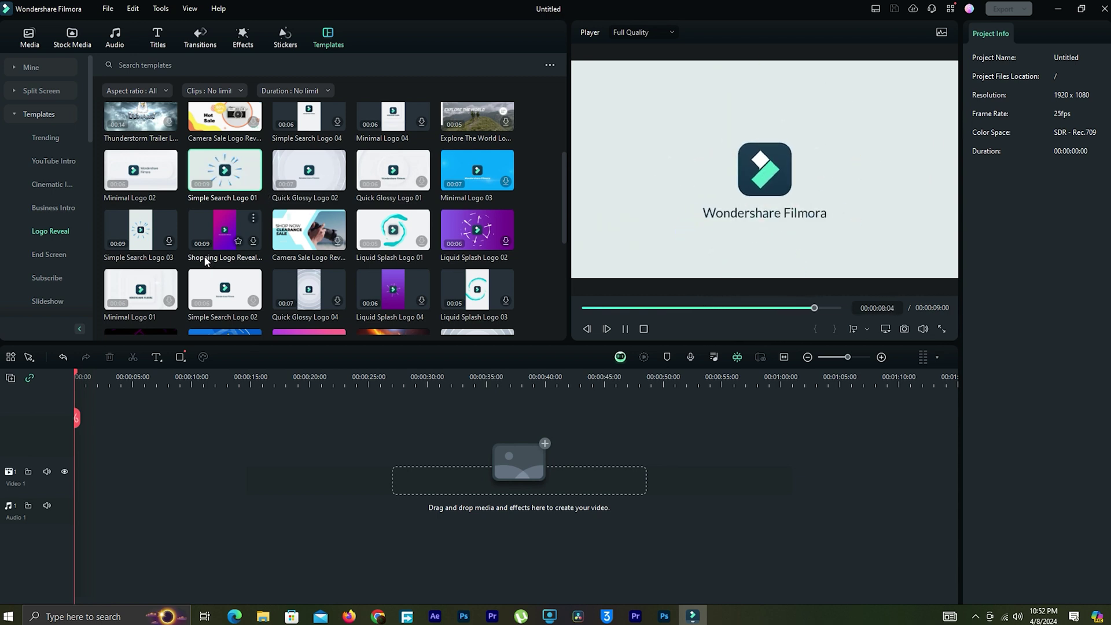
pyautogui.moveTo(218, 173); pyautogui.dragTo(70, 471)
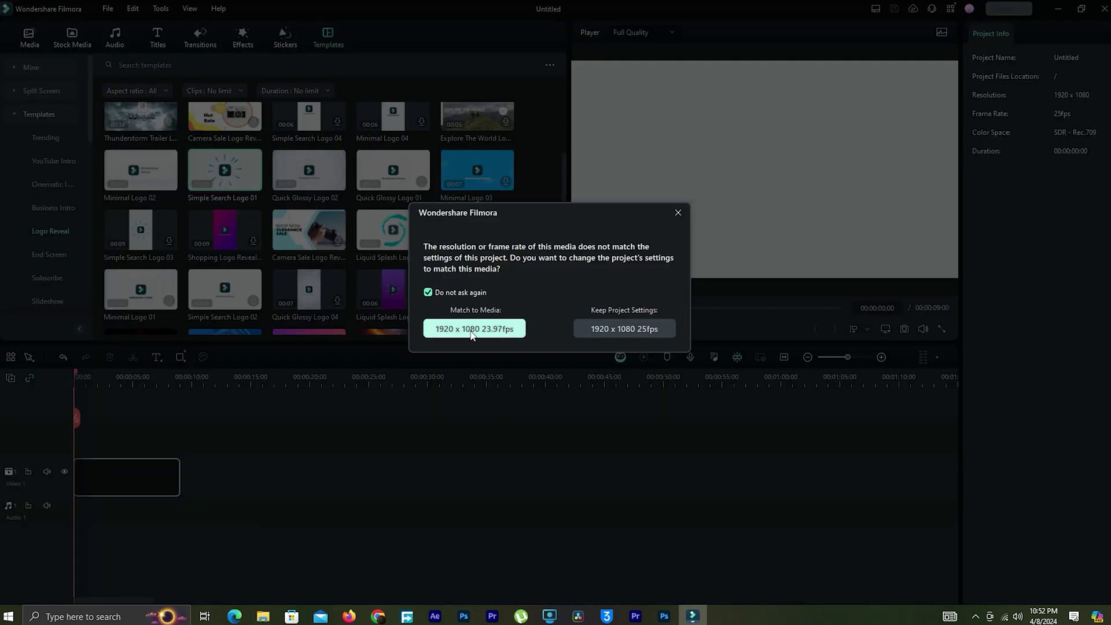
# Accept the frame-rate prompt, then play the 9-second logo clip and pause once the logo appears
pyautogui.click(623, 330)
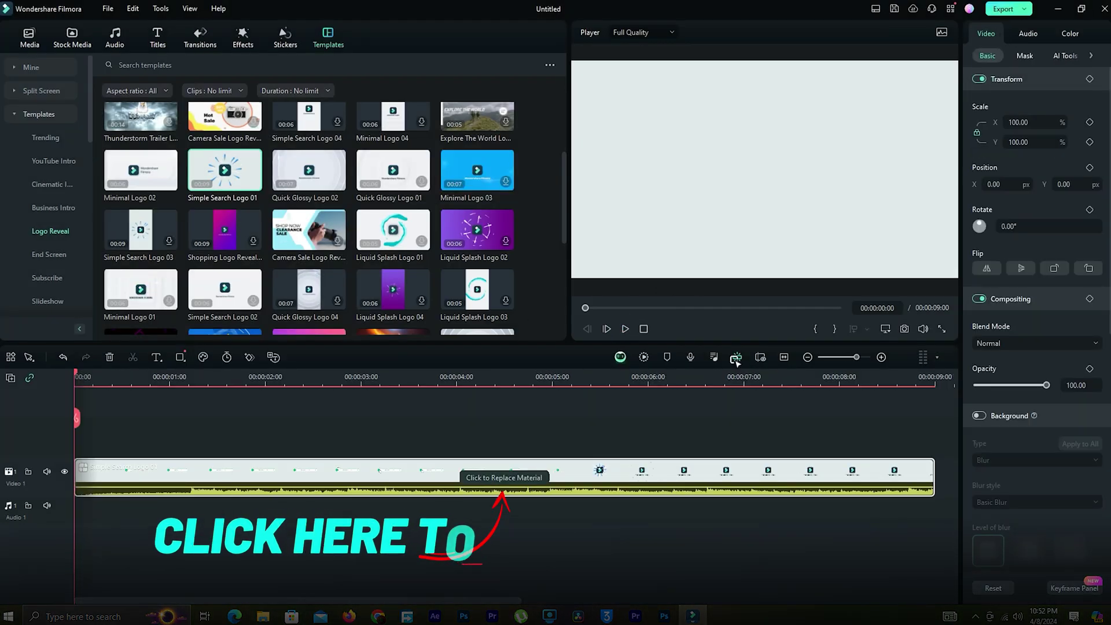
pyautogui.click(625, 329)
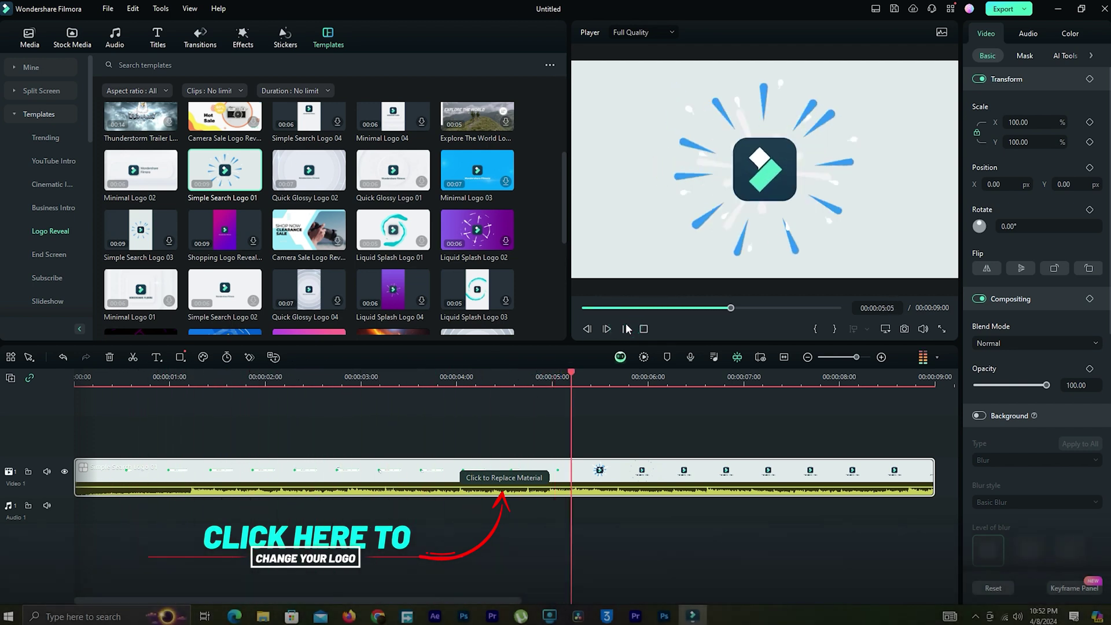
pyautogui.click(626, 328)
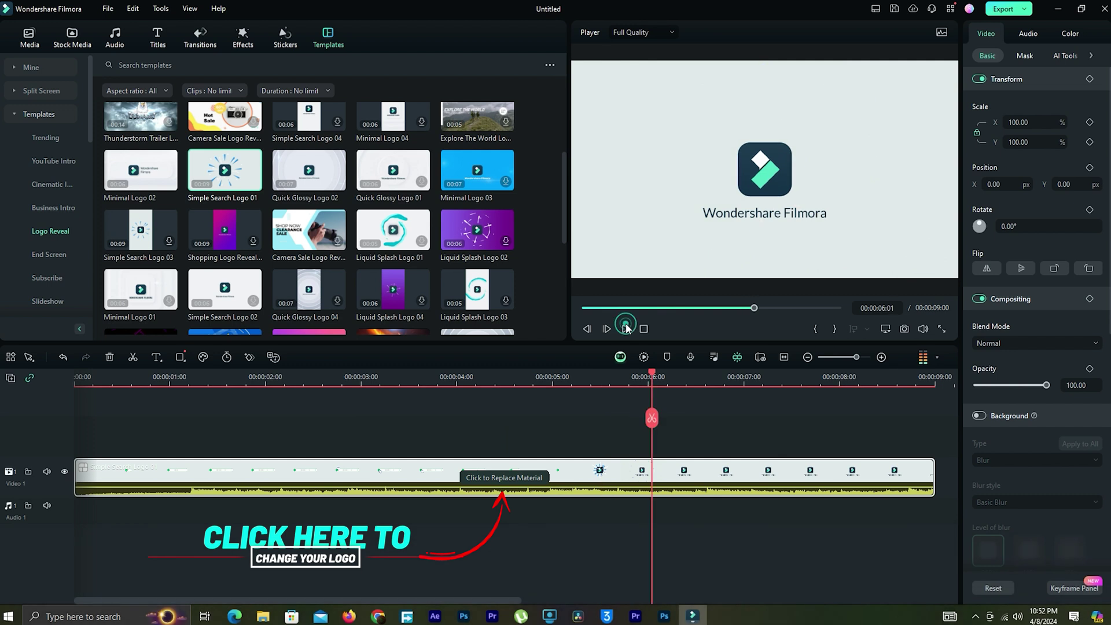
# Swap the PLAY BUYTTONE logo into the template, then delete and re-add the template clip
pyautogui.click(513, 479)
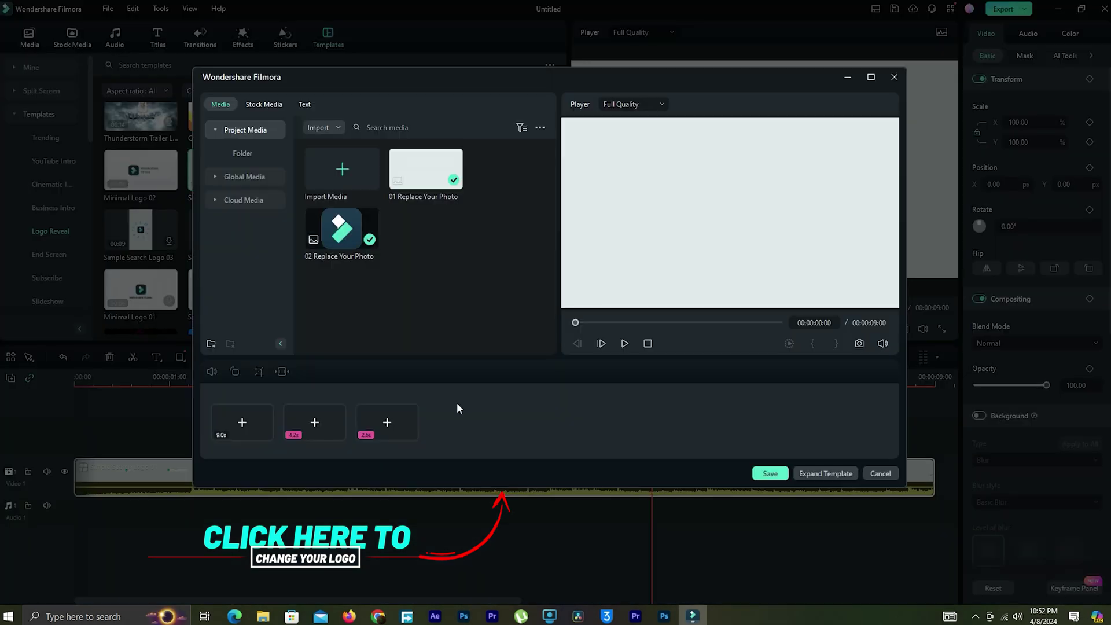
pyautogui.click(302, 104)
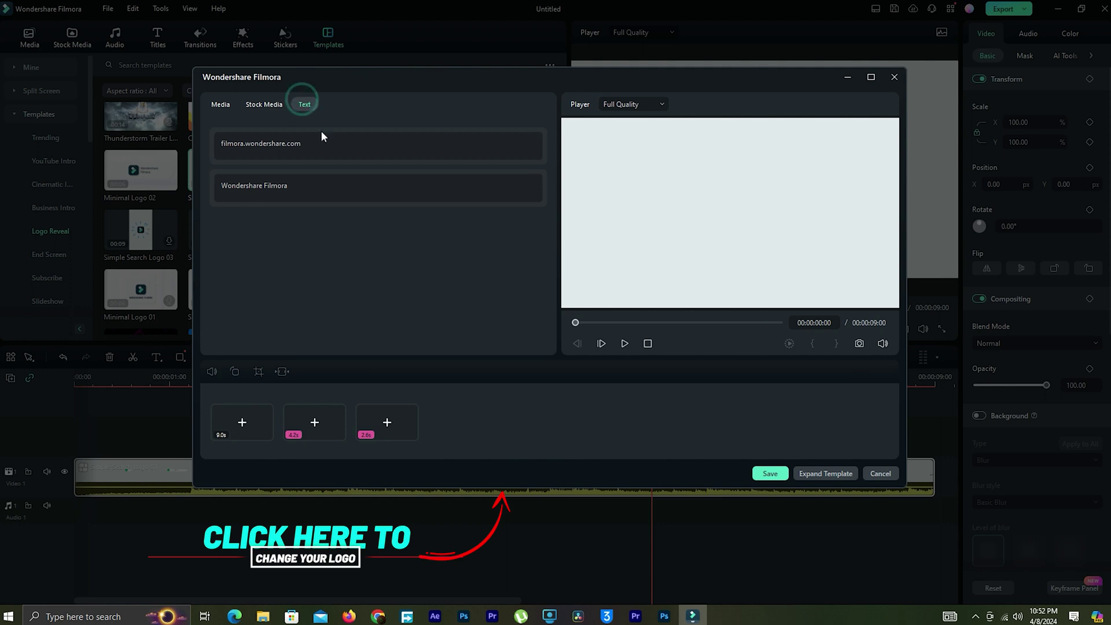
pyautogui.click(324, 149)
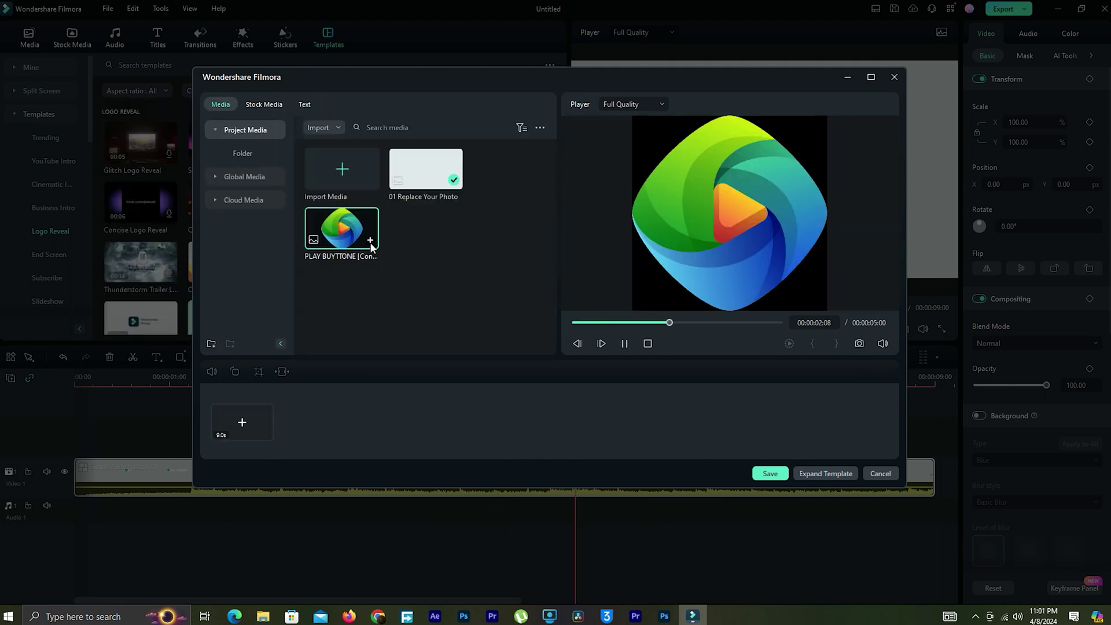
pyautogui.click(370, 242)
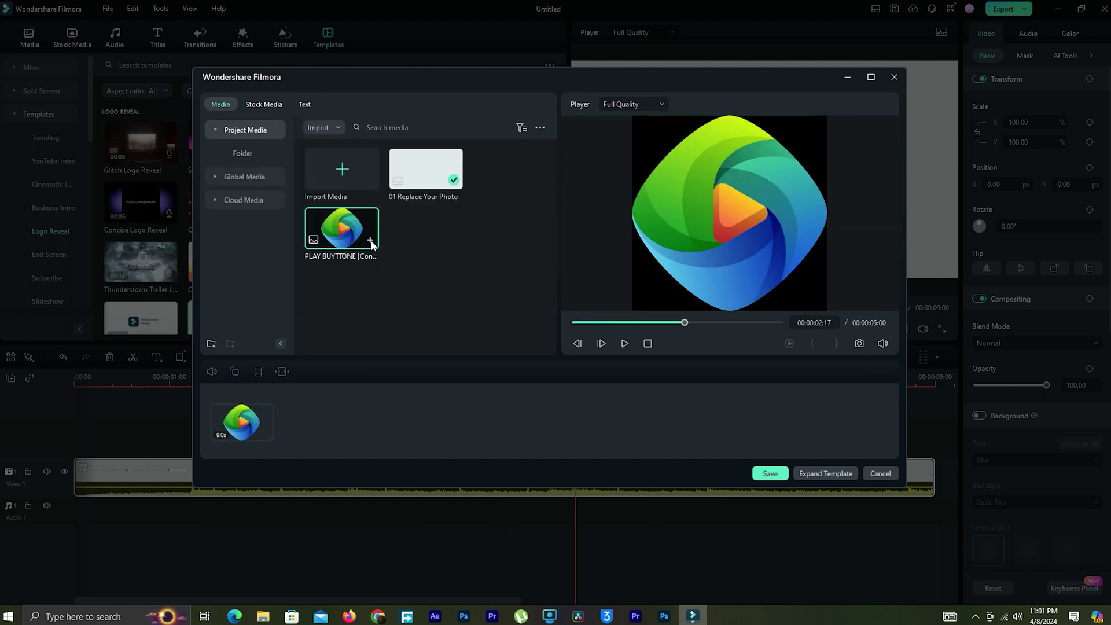
pyautogui.moveTo(426, 169); pyautogui.dragTo(318, 442)
pyautogui.click(770, 474)
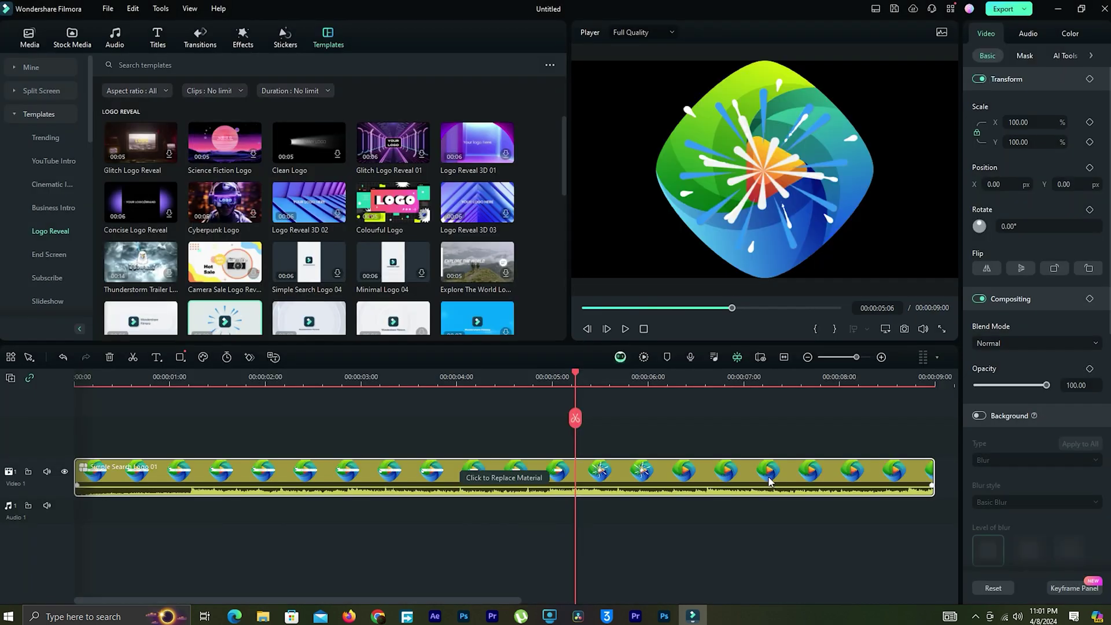
pyautogui.press('Delete')
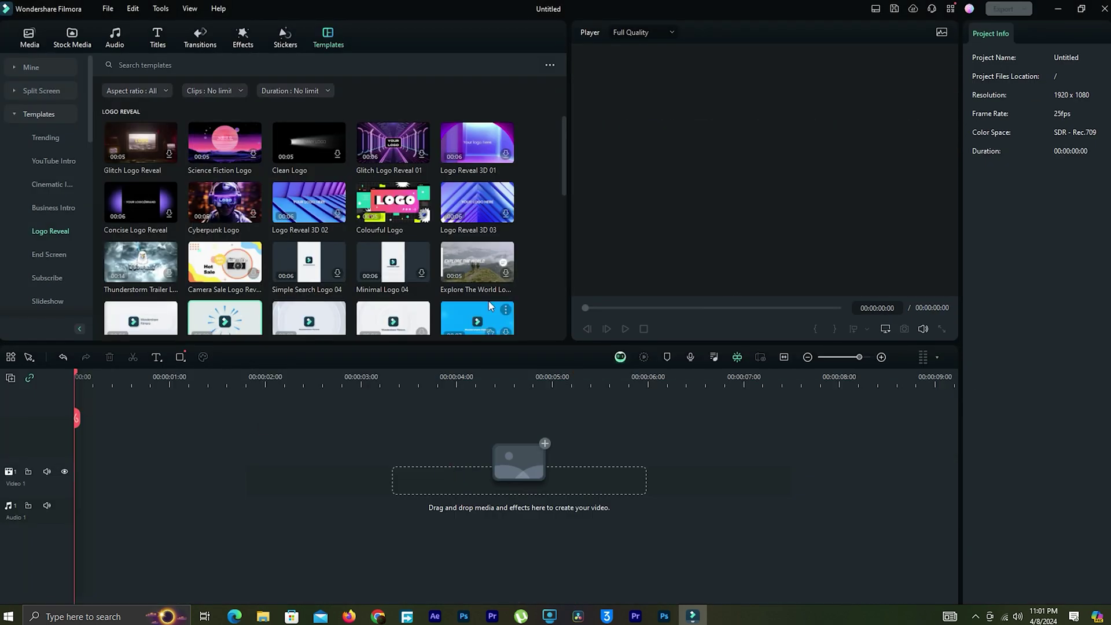
pyautogui.moveTo(213, 322); pyautogui.dragTo(492, 477)
# Put the PLAY BUYTTONE logo in the second slot and retitle it 'How To Tutorials', then save
pyautogui.click(492, 476)
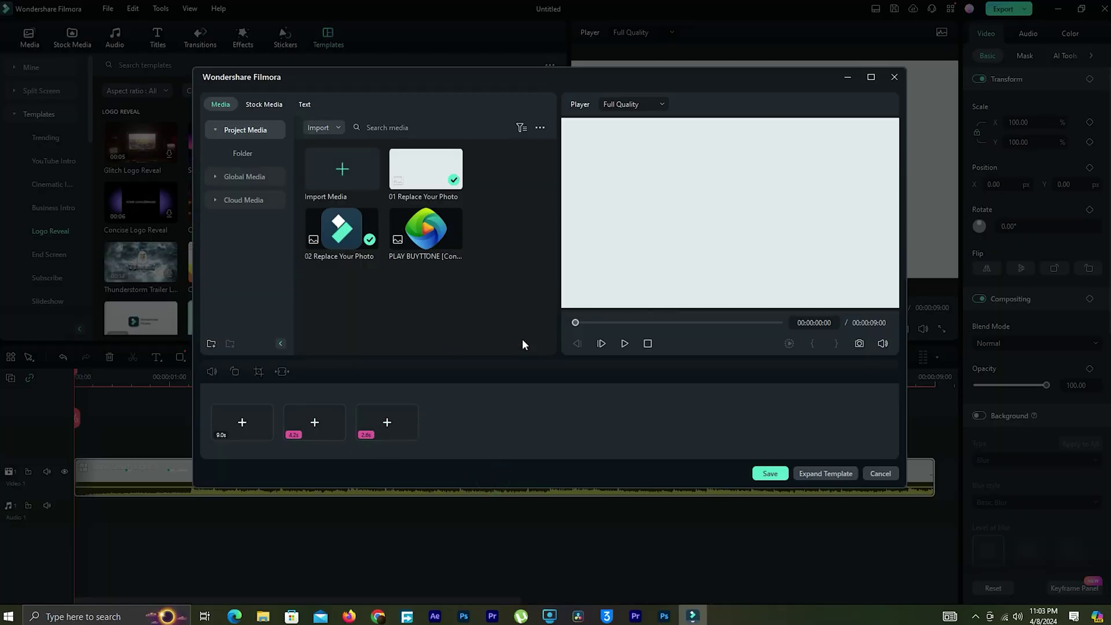
pyautogui.moveTo(425, 228); pyautogui.dragTo(303, 431)
pyautogui.click(625, 344)
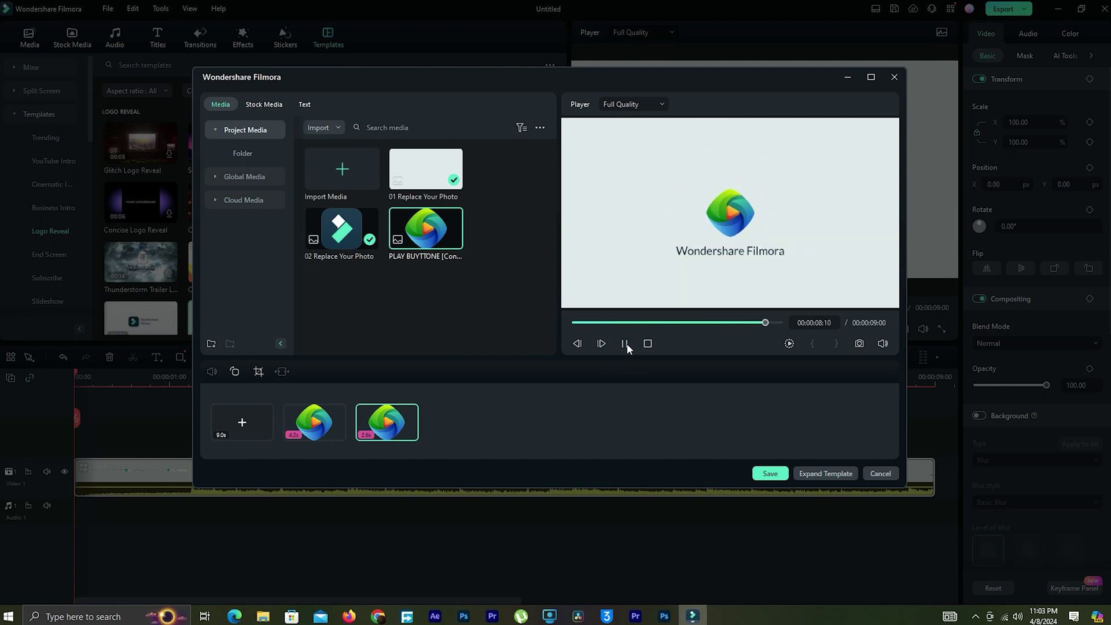
pyautogui.click(625, 344)
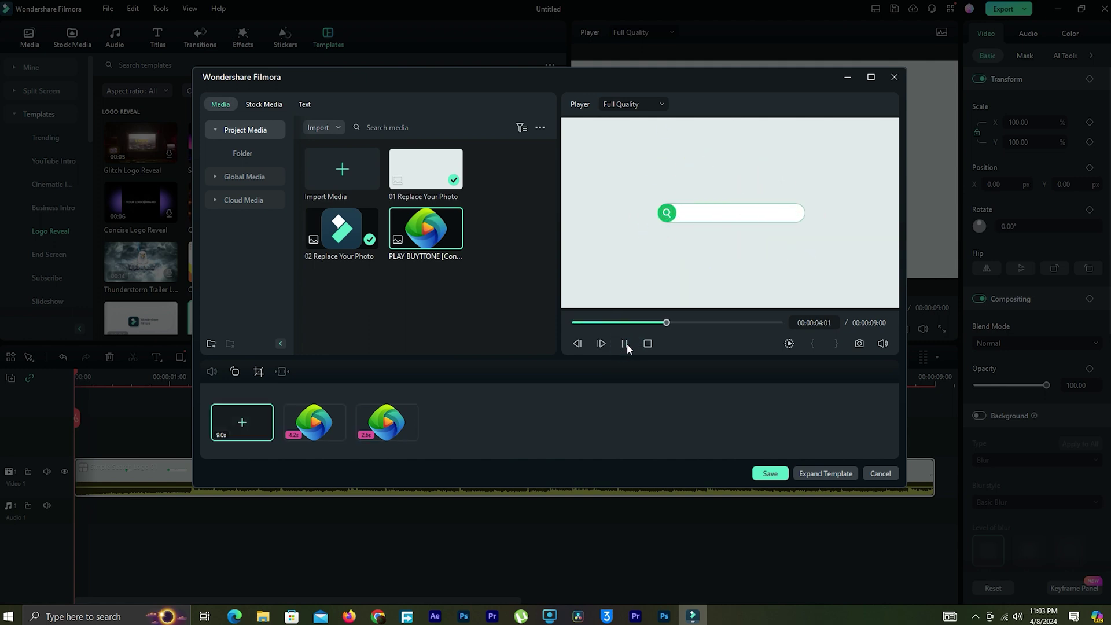
pyautogui.click(304, 105)
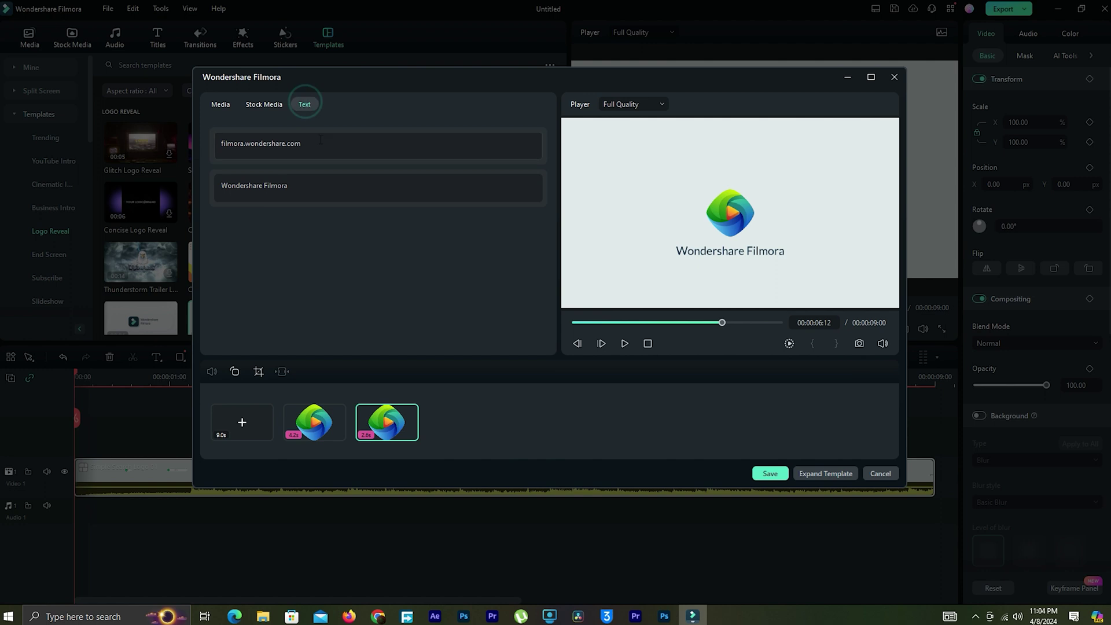
pyautogui.click(325, 144)
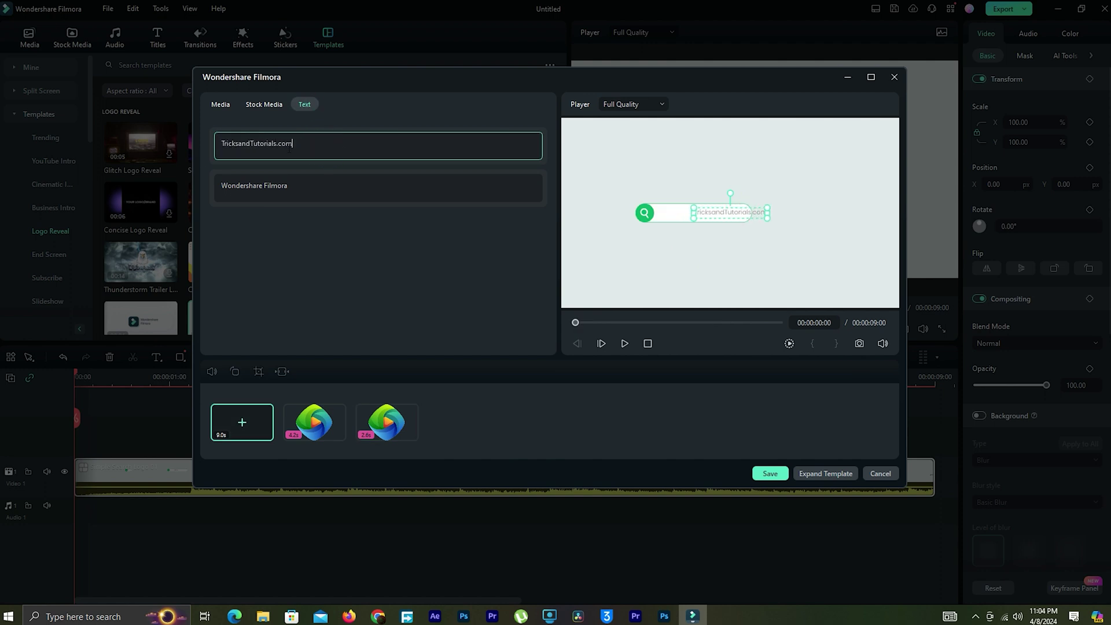
pyautogui.click(304, 183)
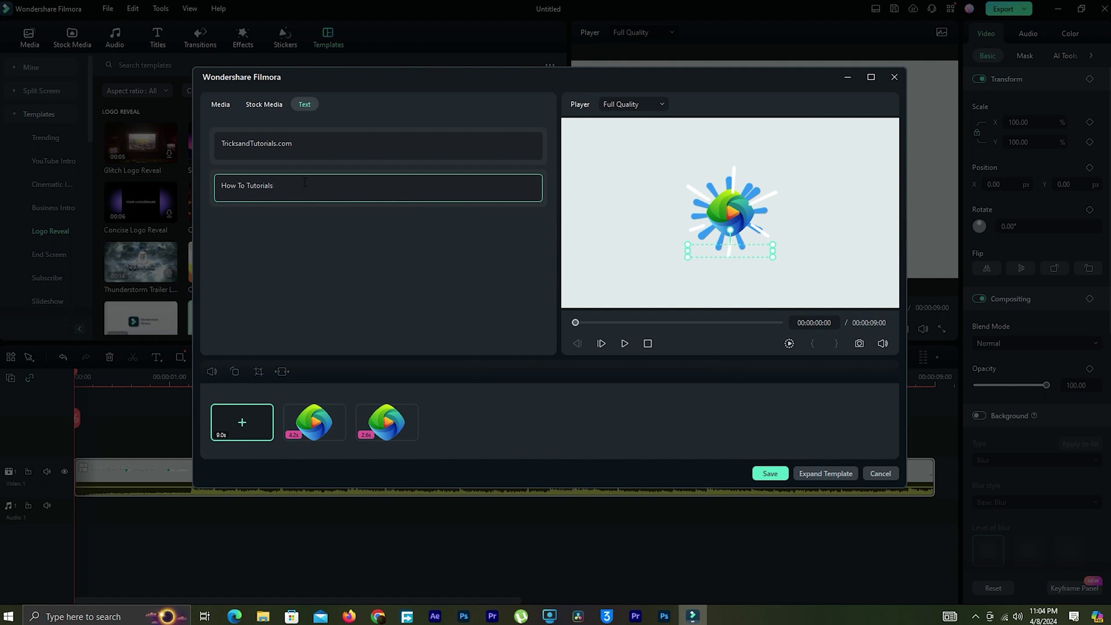
pyautogui.click(770, 473)
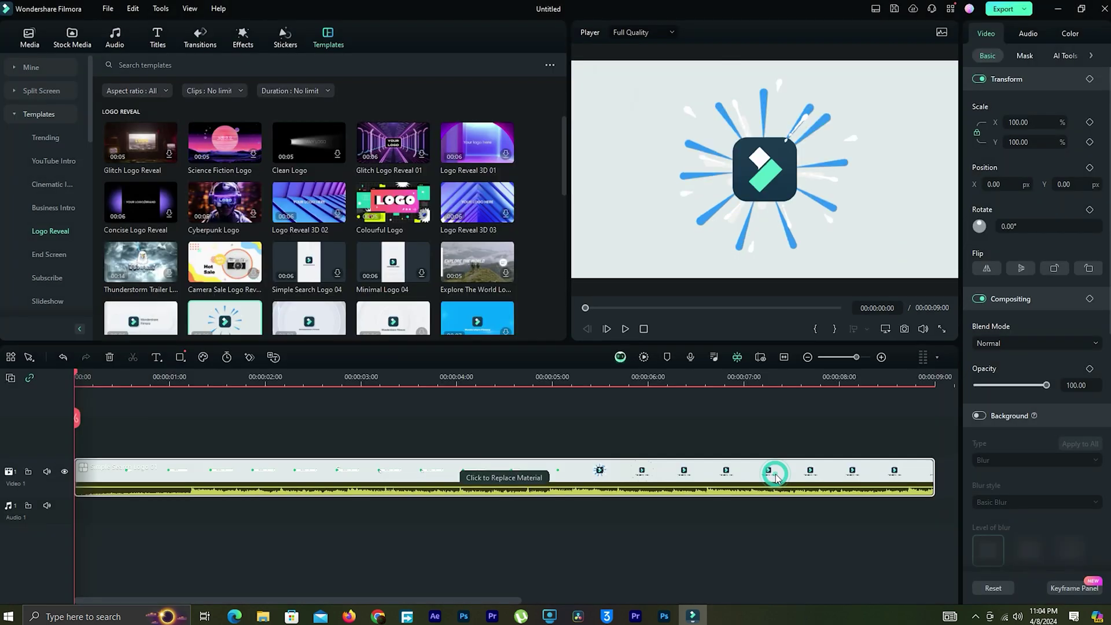
# Preview the custom intro, then add 854105-hd_1920_1080_25fps.mp4 from Downloads after it
pyautogui.click(626, 329)
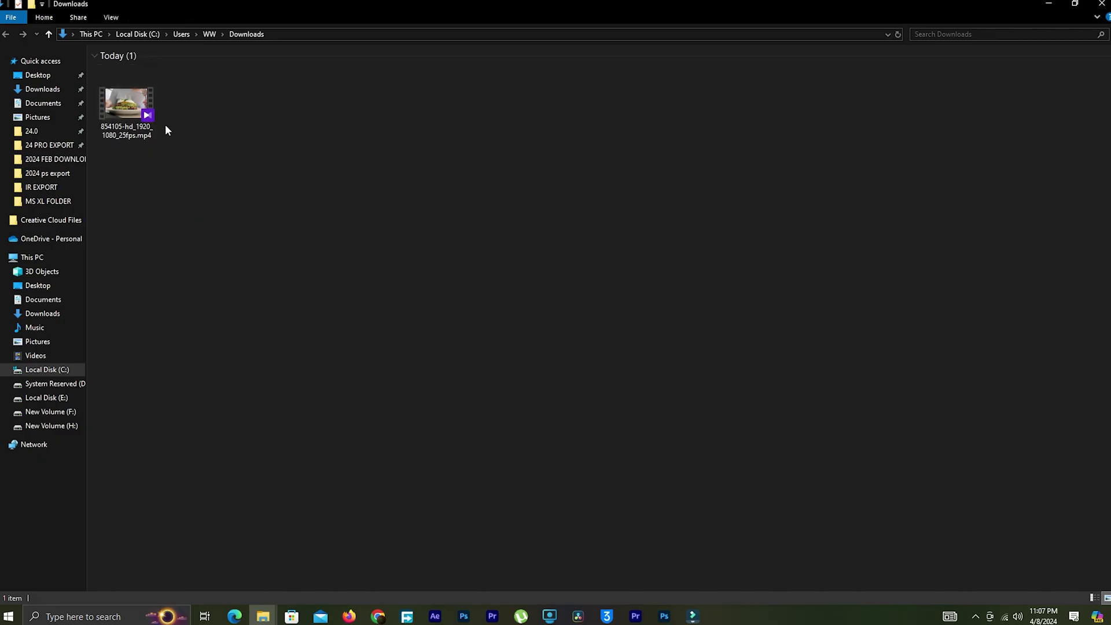
pyautogui.moveTo(151, 118); pyautogui.dragTo(286, 474)
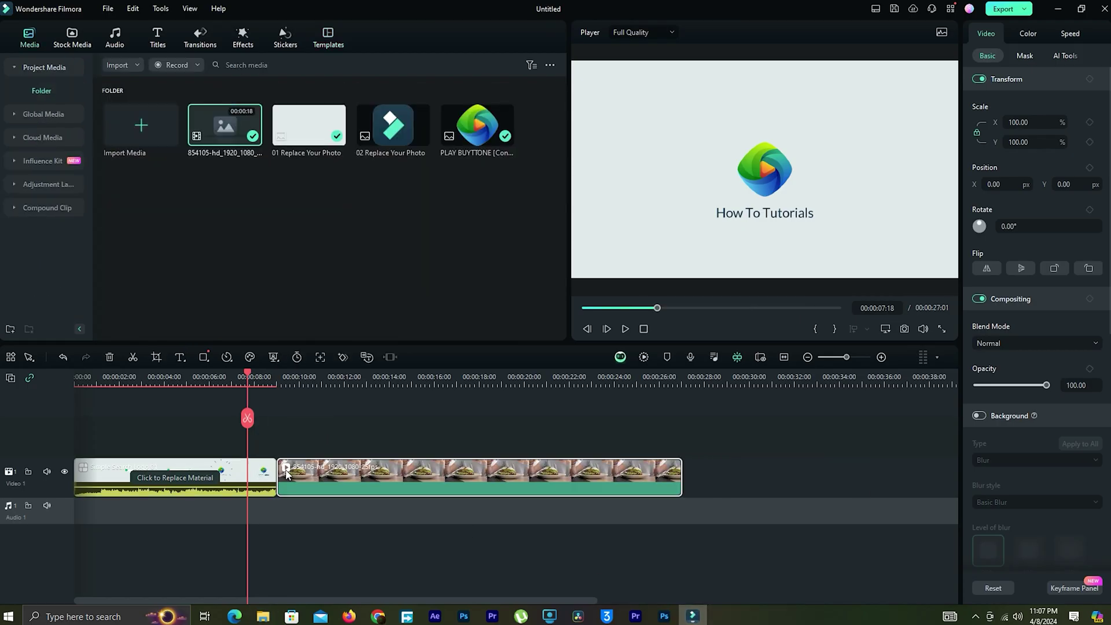
# Place a Fast Wipe Right transition between the intro and food clip, then play through it
pyautogui.click(625, 328)
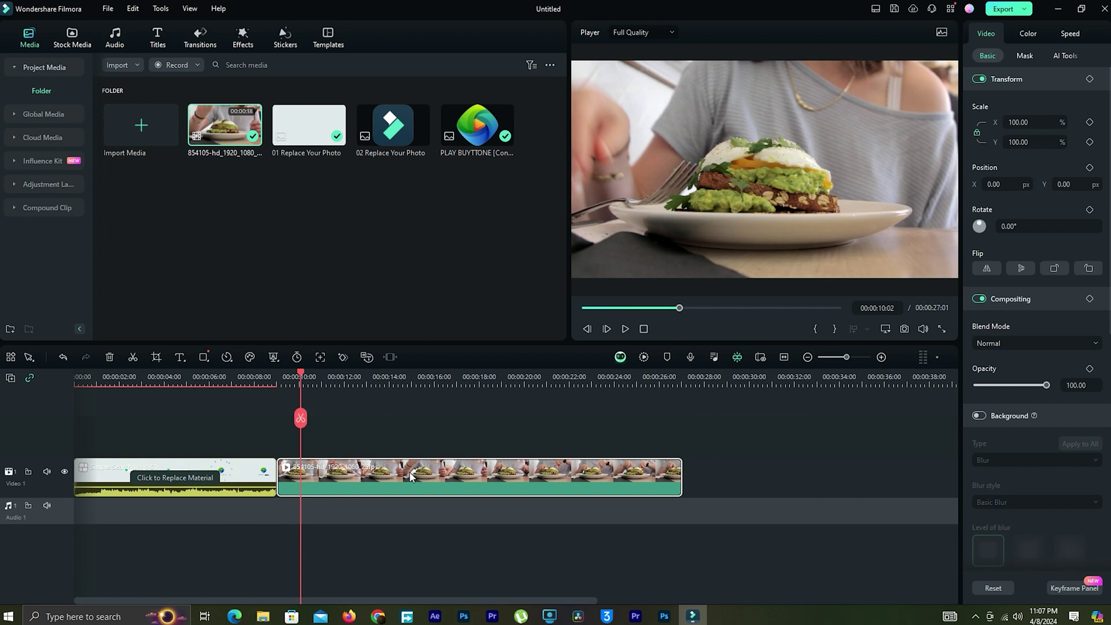
pyautogui.click(200, 38)
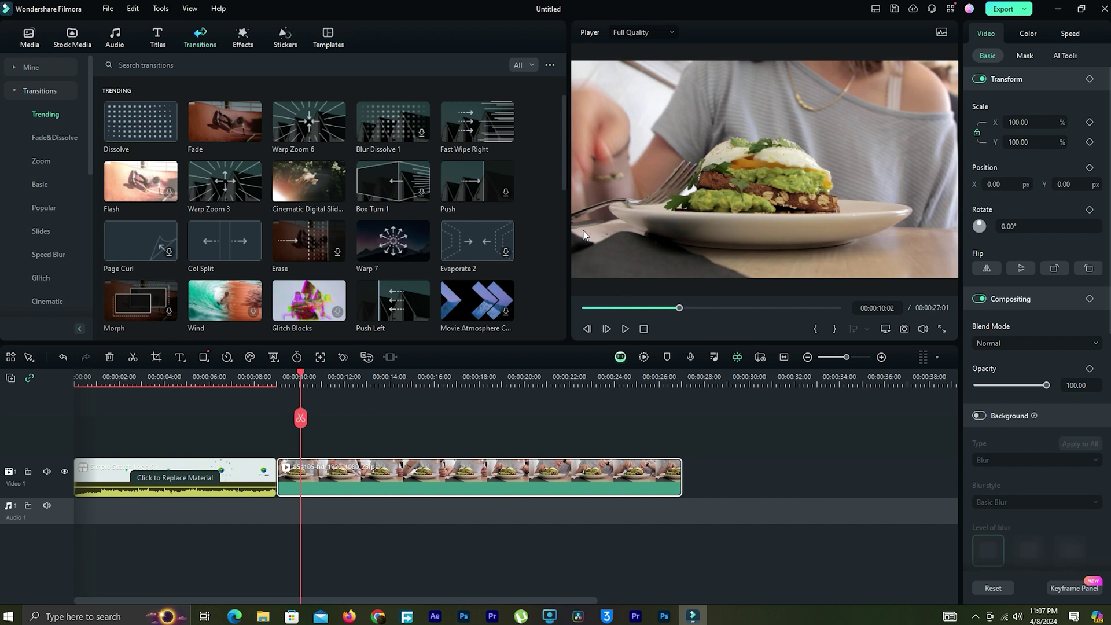
pyautogui.moveTo(561, 168); pyautogui.dragTo(561, 210)
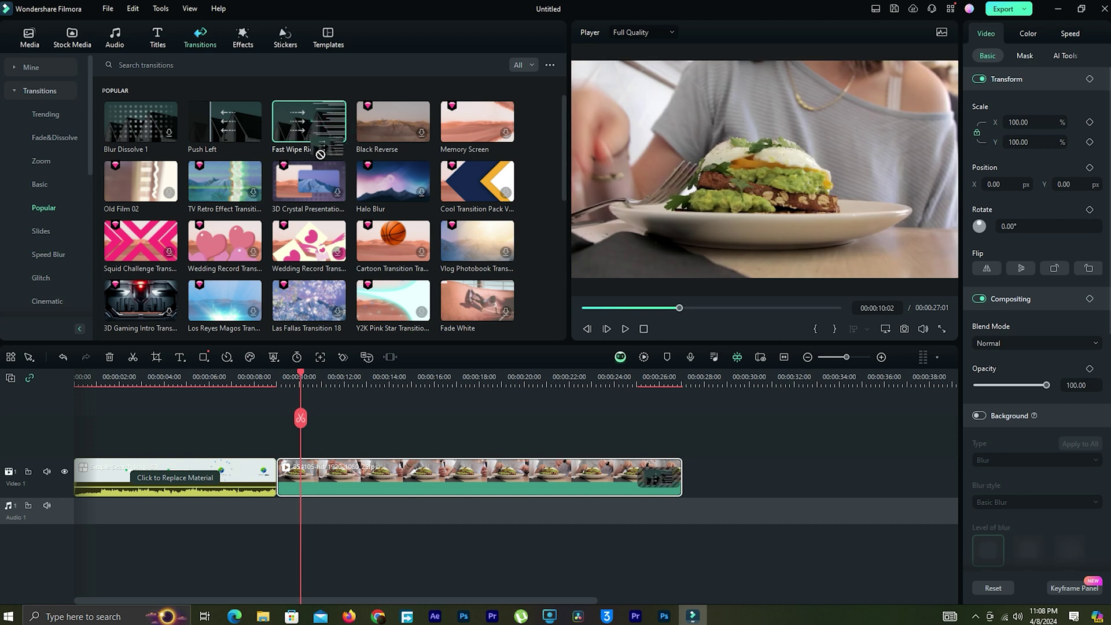
pyautogui.moveTo(309, 137); pyautogui.dragTo(271, 460)
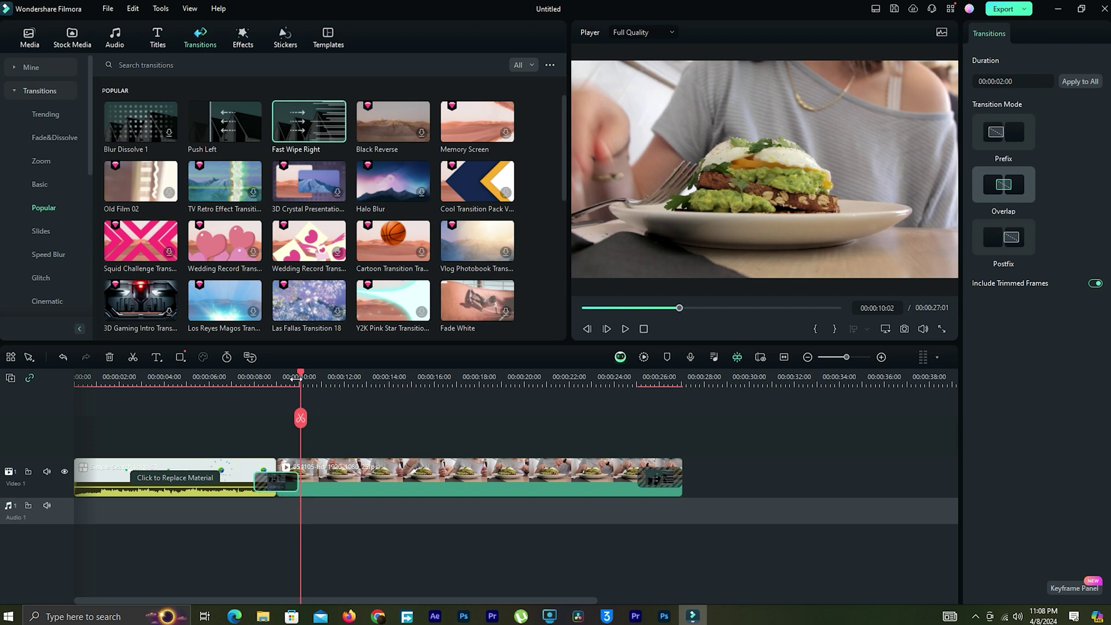
pyautogui.moveTo(298, 376); pyautogui.dragTo(230, 382)
pyautogui.click(625, 330)
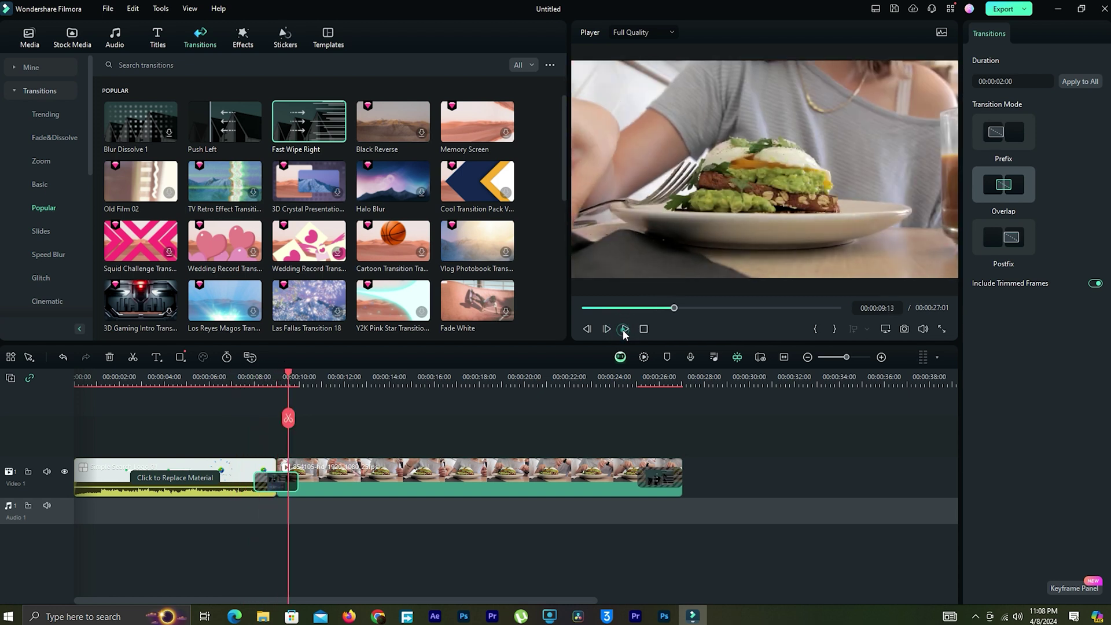
pyautogui.click(625, 330)
pyautogui.moveTo(288, 373)
pyautogui.mouseDown()
pyautogui.moveTo(278, 376)
pyautogui.moveTo(287, 376)
pyautogui.mouseUp()
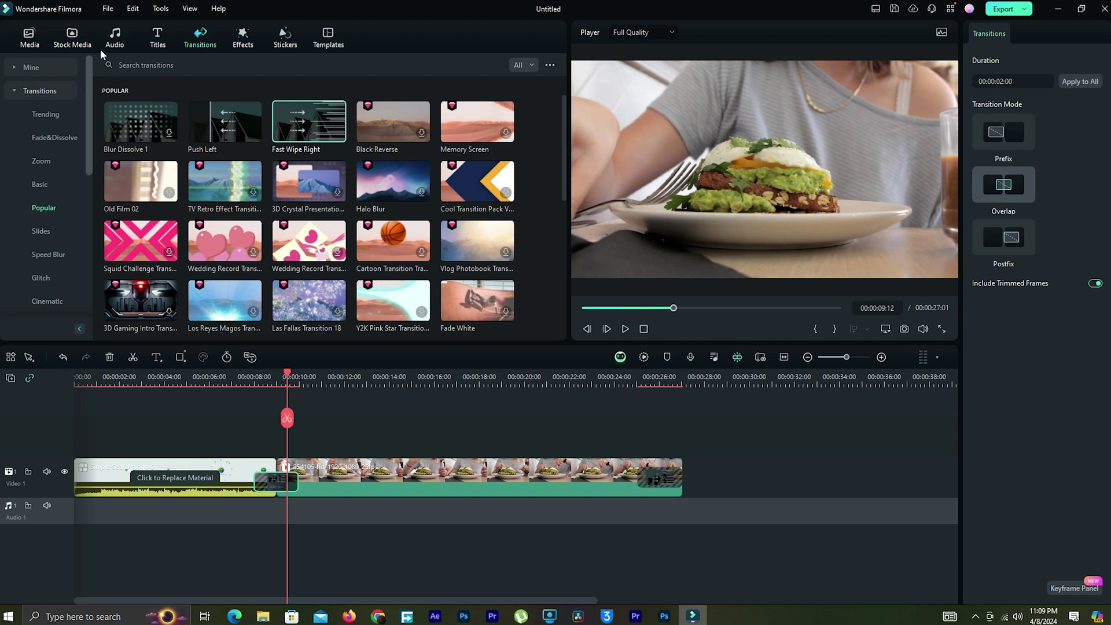
# Audition the Whoosh sound effects and choose Cartoon Whoosh 02
pyautogui.click(116, 36)
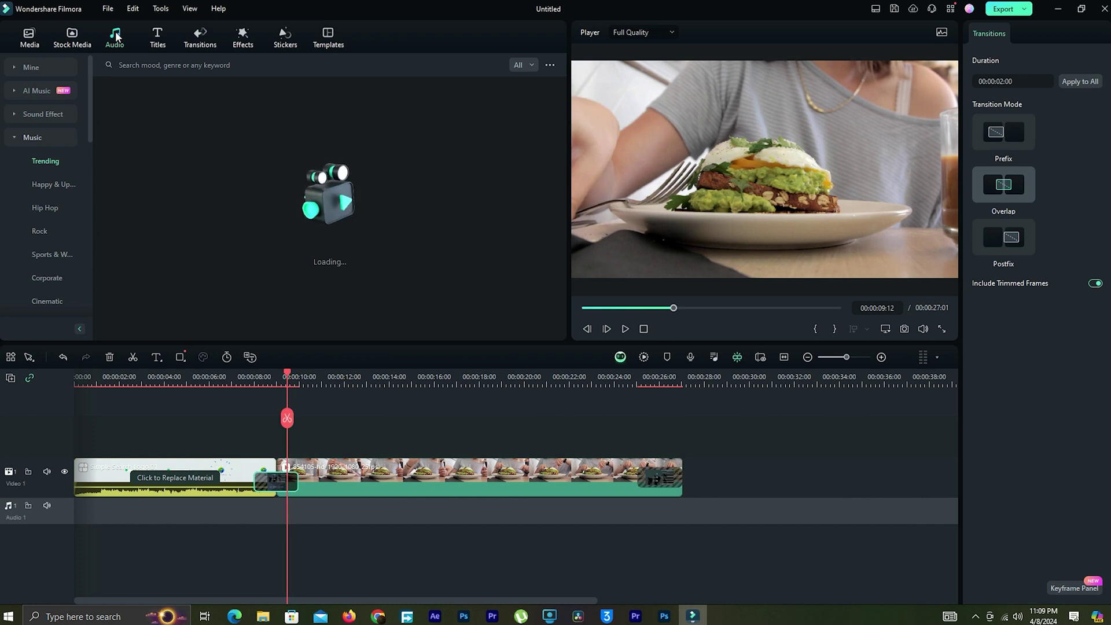
pyautogui.click(58, 116)
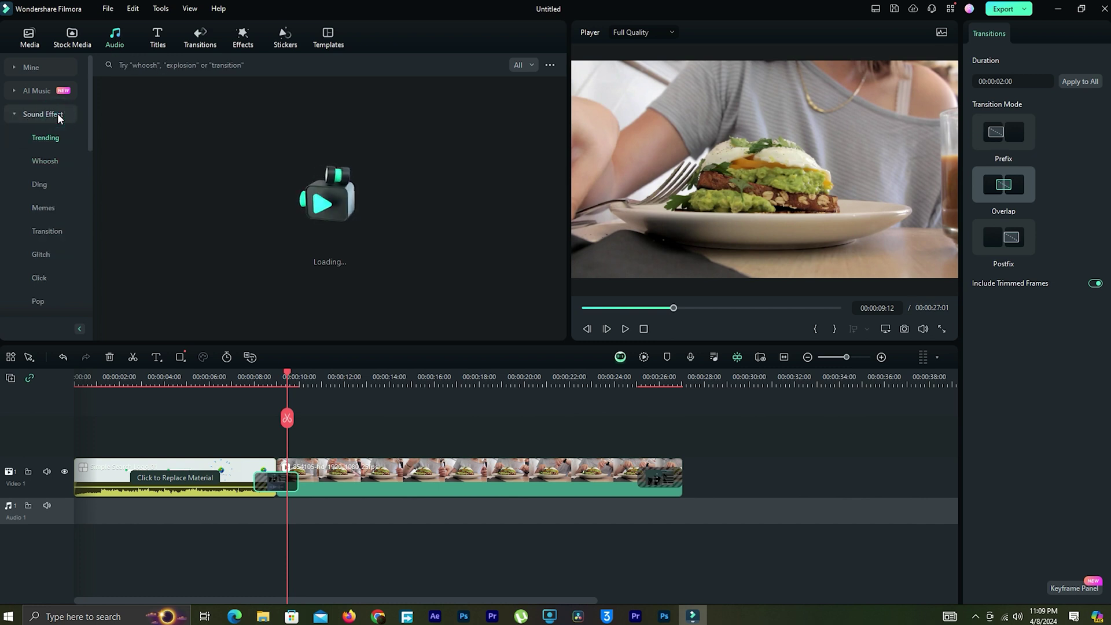
pyautogui.click(57, 164)
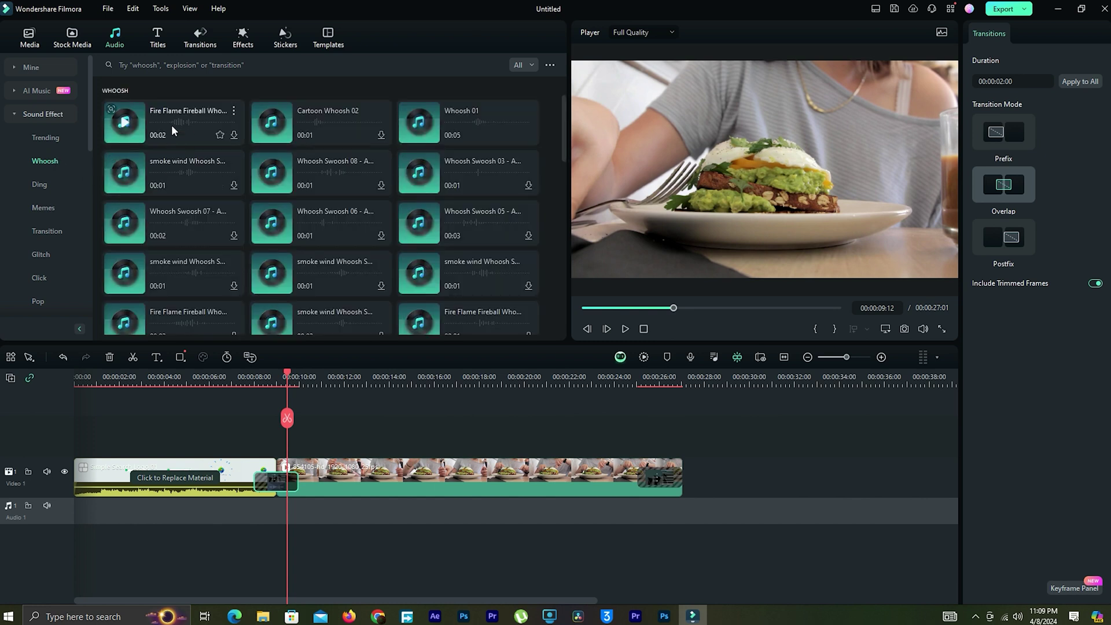
pyautogui.click(183, 126)
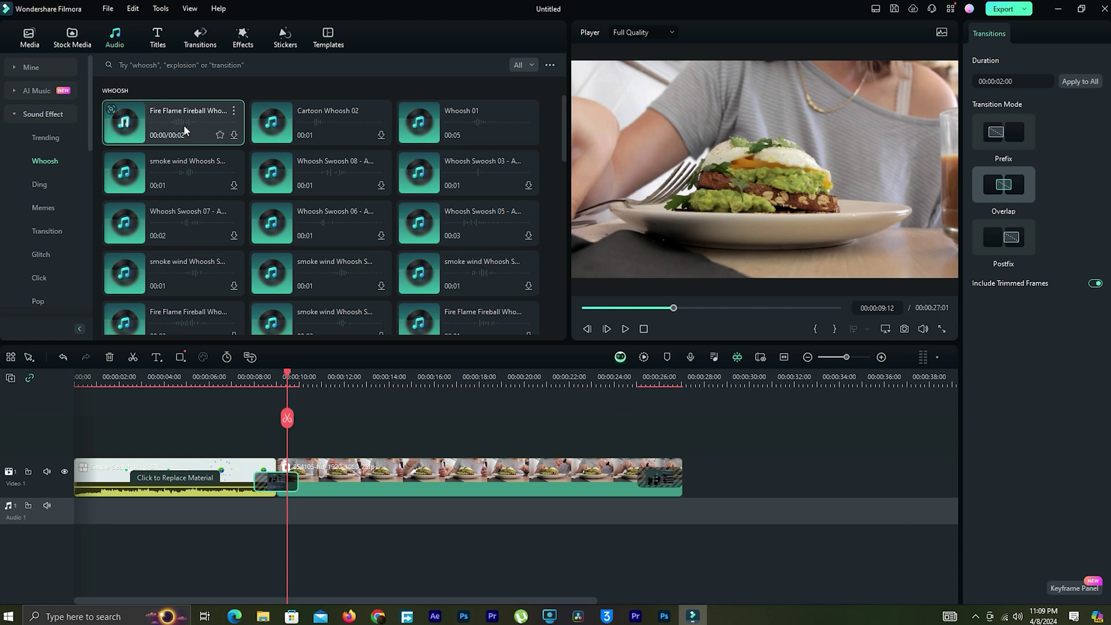
pyautogui.click(272, 125)
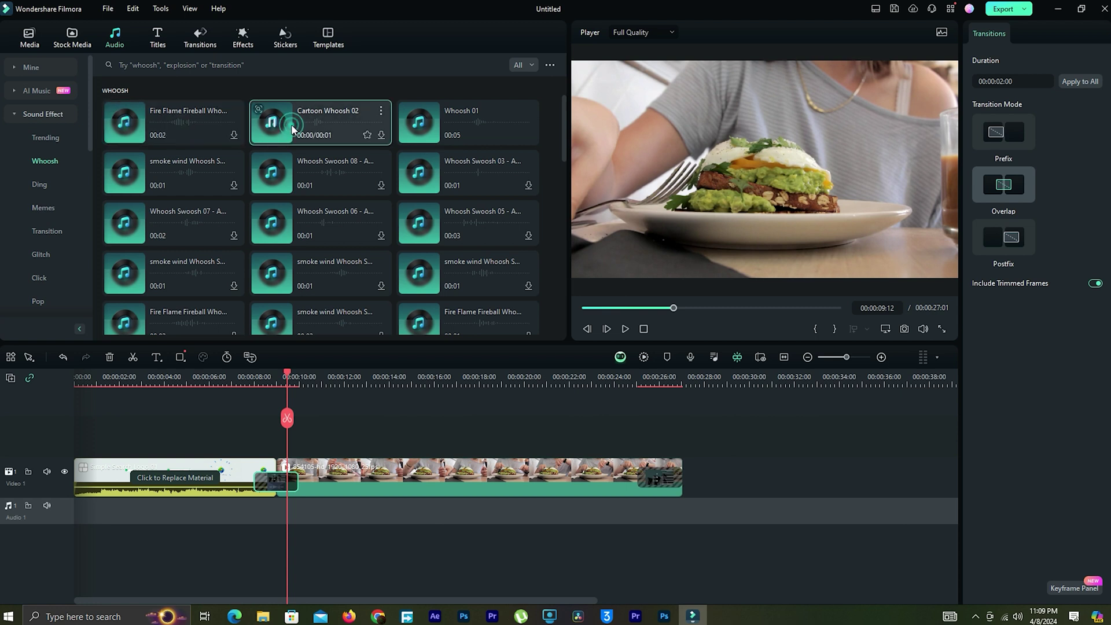
pyautogui.click(448, 125)
pyautogui.click(331, 125)
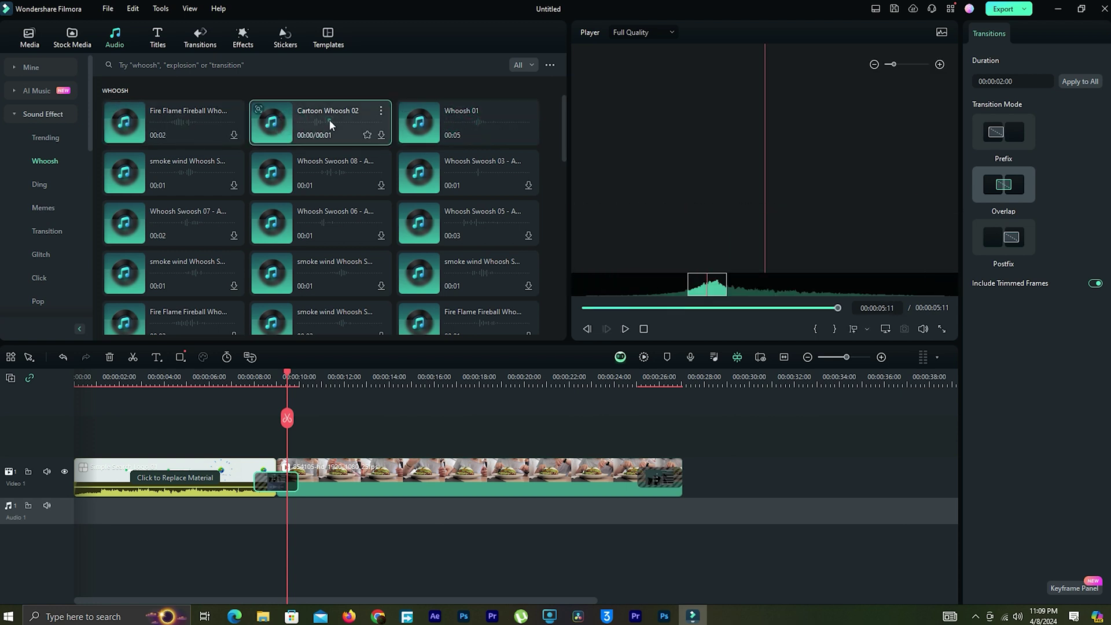
pyautogui.click(331, 124)
# Place Cartoon Whoosh 02 on Audio 1, shifted about 0.8 s later onto the transition cut
pyautogui.moveTo(318, 125); pyautogui.dragTo(253, 519)
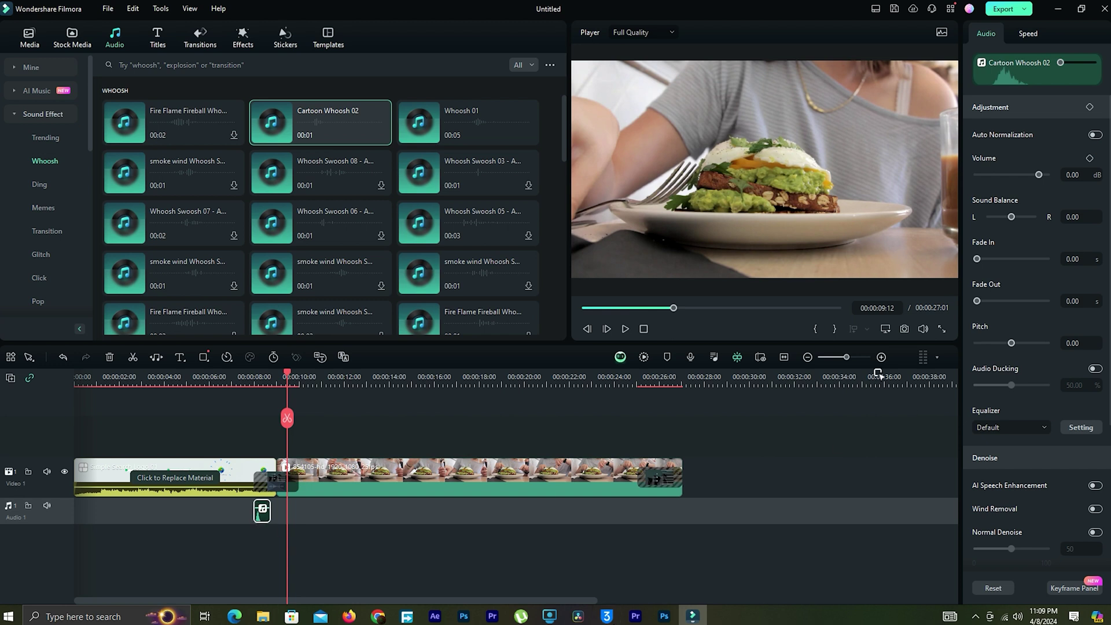
pyautogui.moveTo(849, 359); pyautogui.dragTo(856, 360)
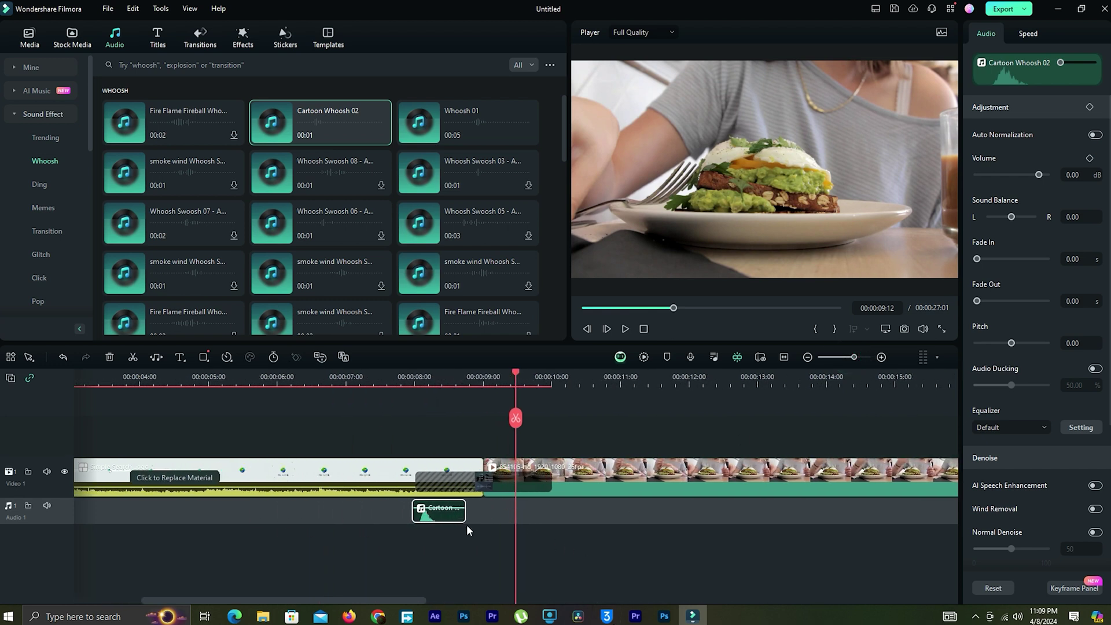
pyautogui.moveTo(443, 514); pyautogui.dragTo(506, 515)
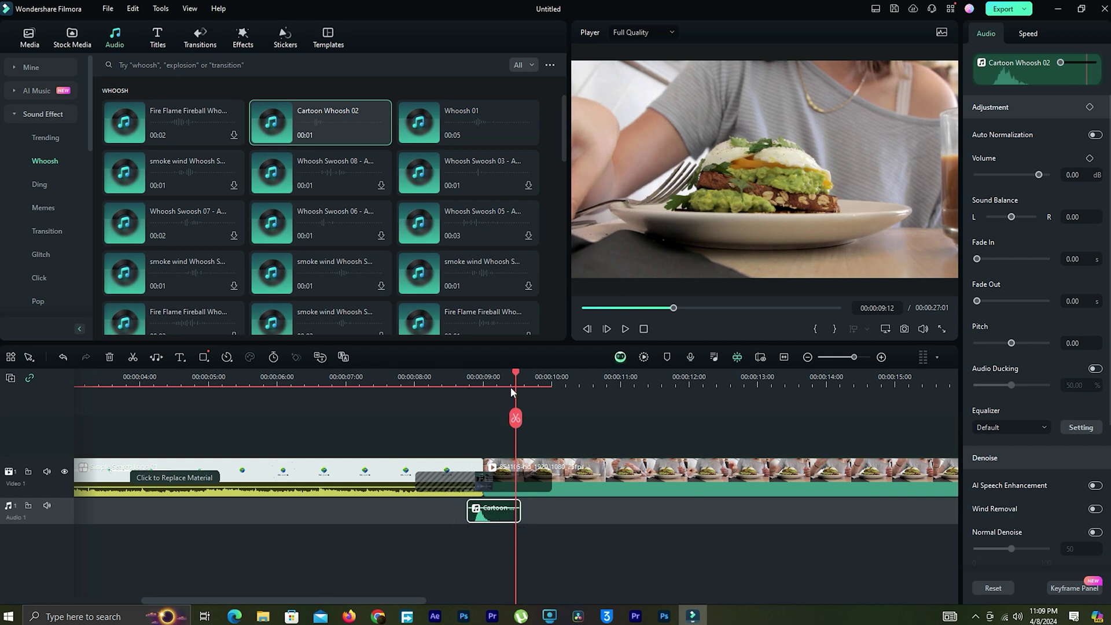
pyautogui.moveTo(515, 373); pyautogui.dragTo(448, 379)
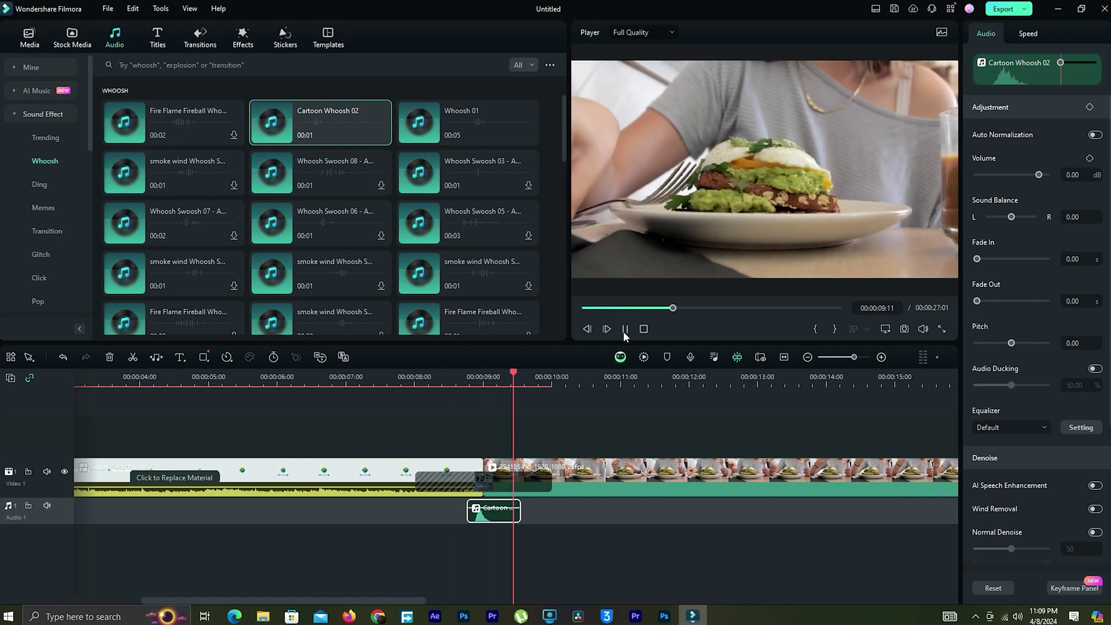
# Set the intro caption to 'Cheap Foods' and preview the intro with its whoosh transition
pyautogui.click(625, 329)
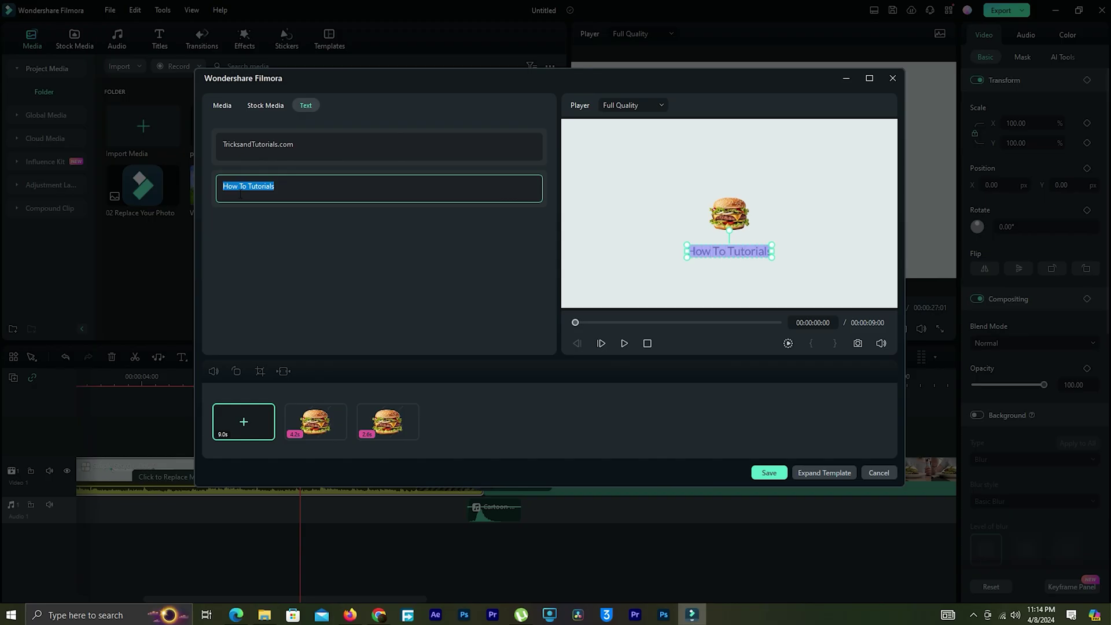
pyautogui.write('Foods f')
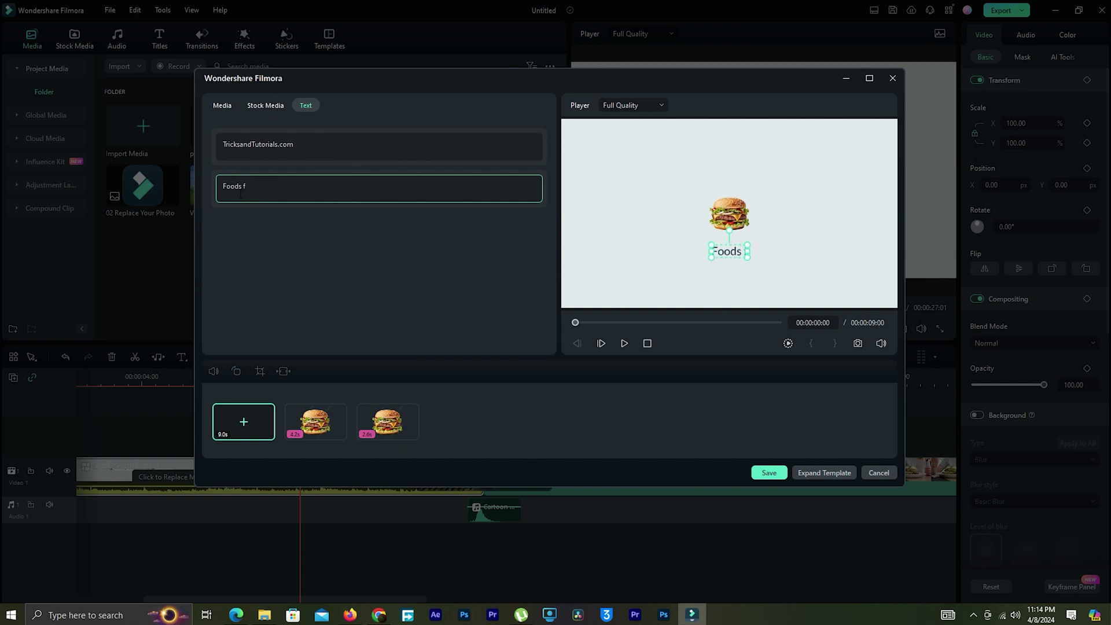
pyautogui.write('o')
pyautogui.write('r')
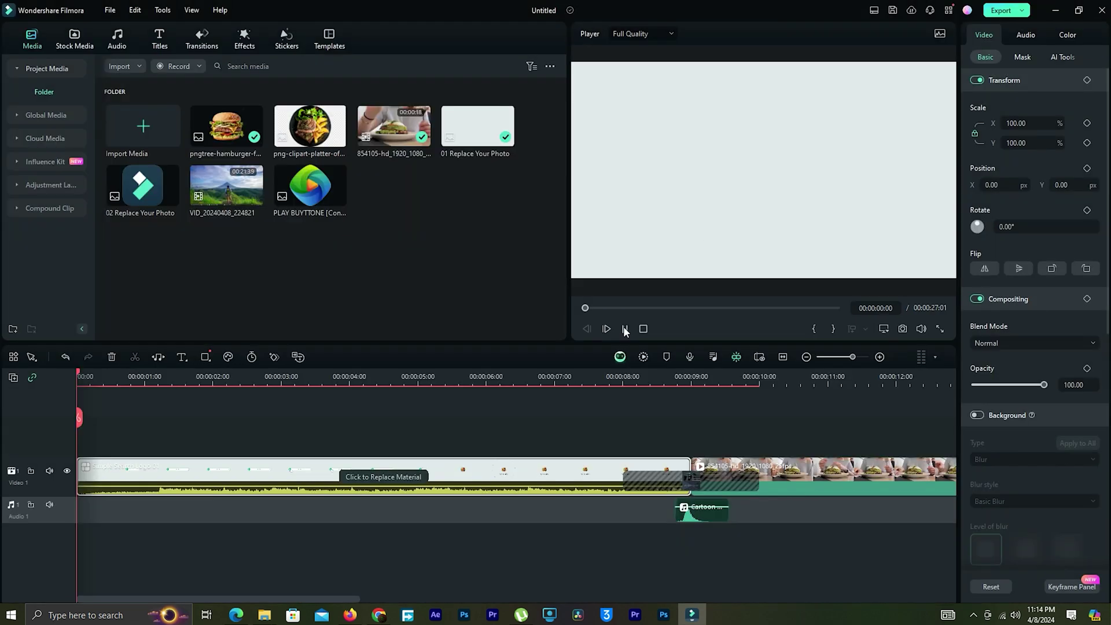
pyautogui.click(625, 329)
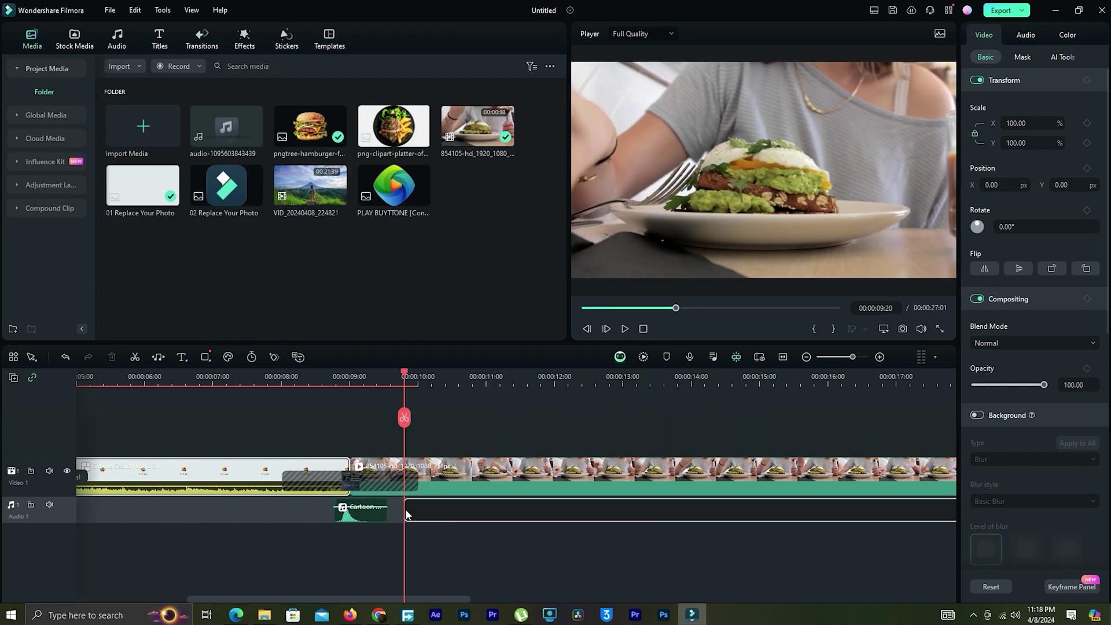
pyautogui.moveTo(226, 127); pyautogui.dragTo(404, 488)
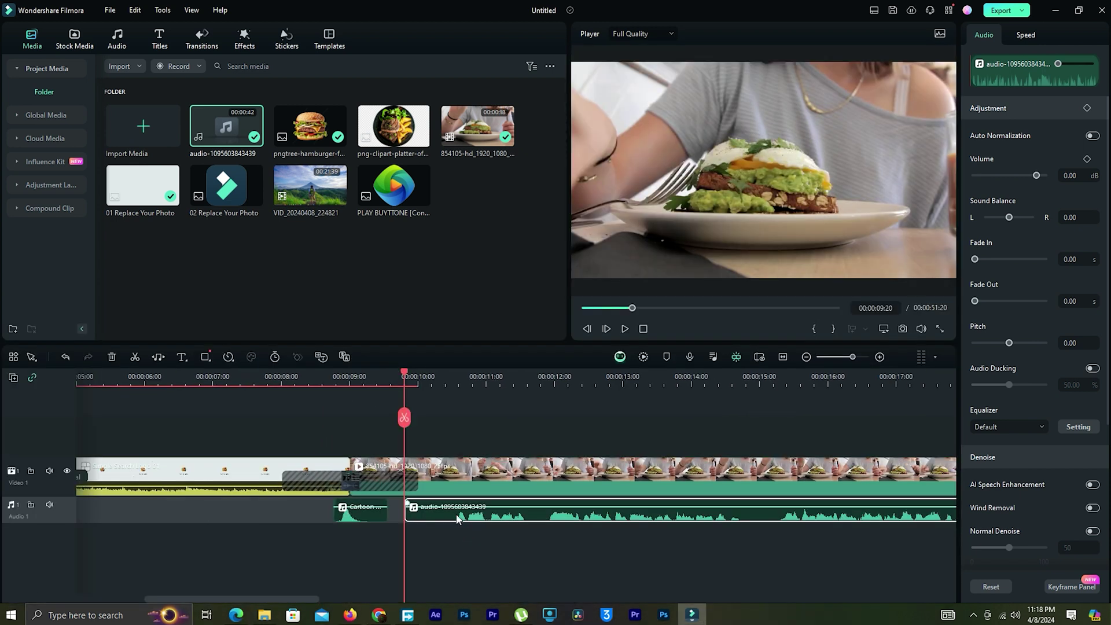
pyautogui.moveTo(456, 517); pyautogui.dragTo(440, 517)
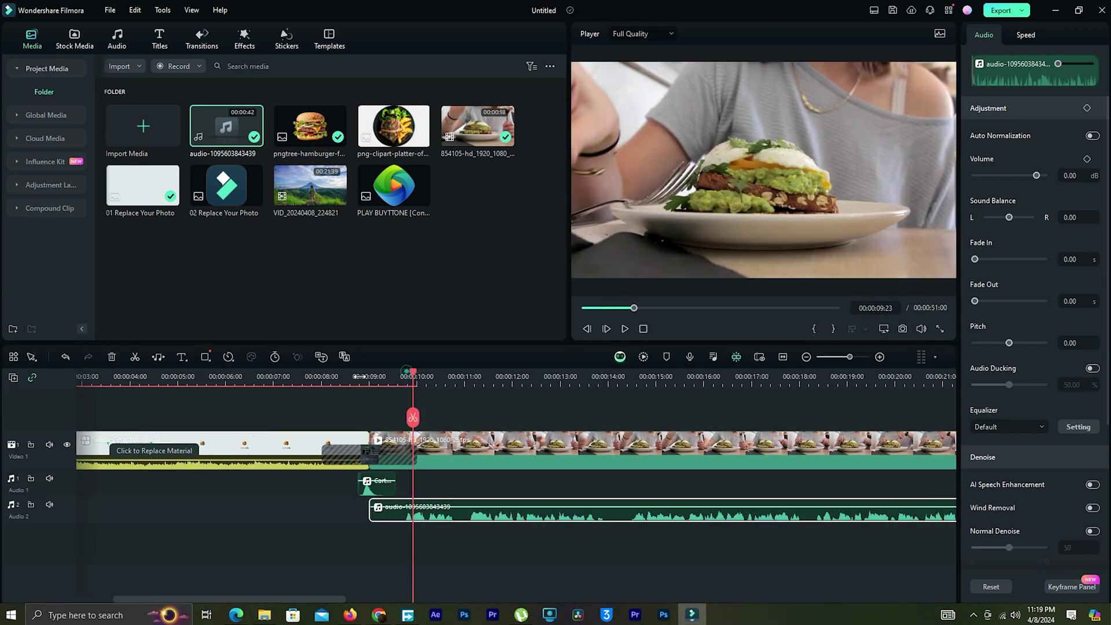
pyautogui.click(414, 376)
pyautogui.moveTo(414, 376); pyautogui.dragTo(325, 376)
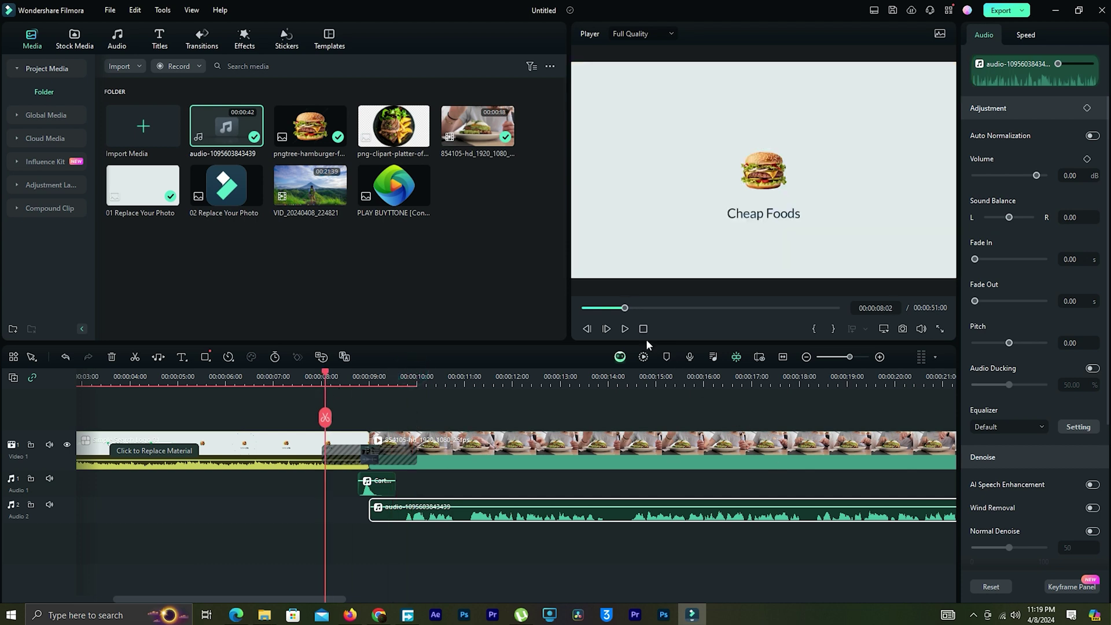
pyautogui.click(628, 328)
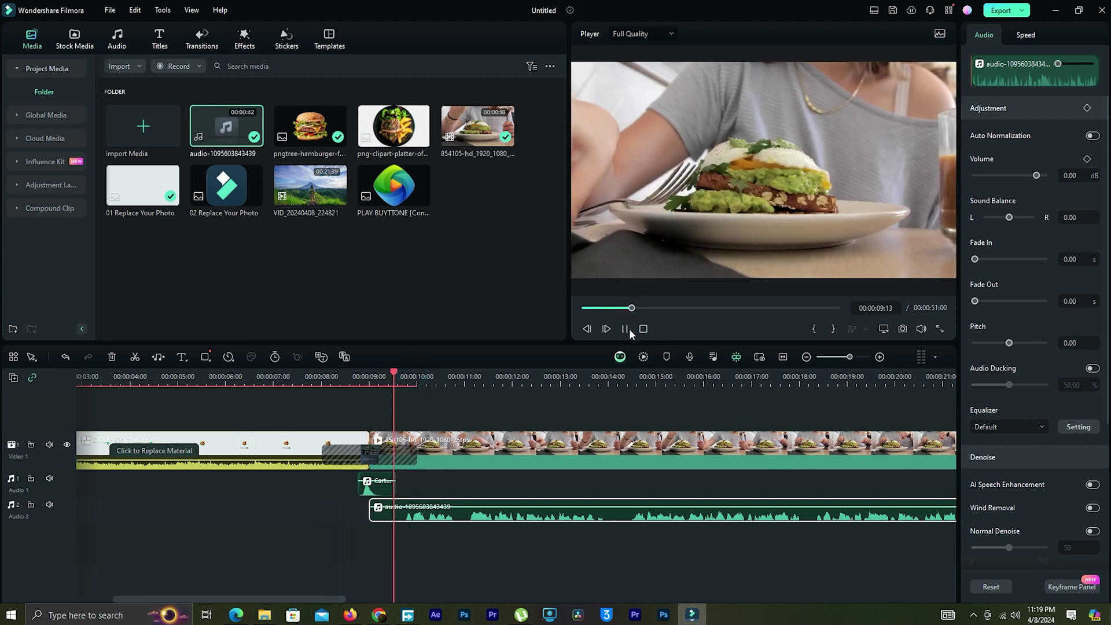
pyautogui.click(628, 329)
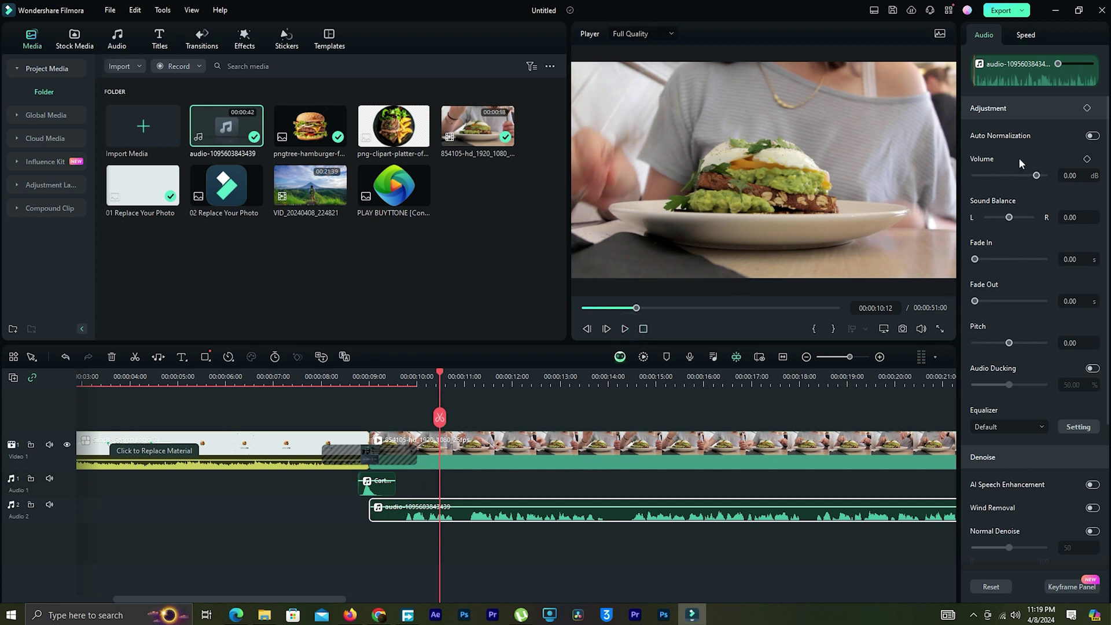
# Raise the music clip's volume to 12 dB and replay from the Cheap Foods title to check
pyautogui.moveTo(1058, 63); pyautogui.dragTo(1075, 67)
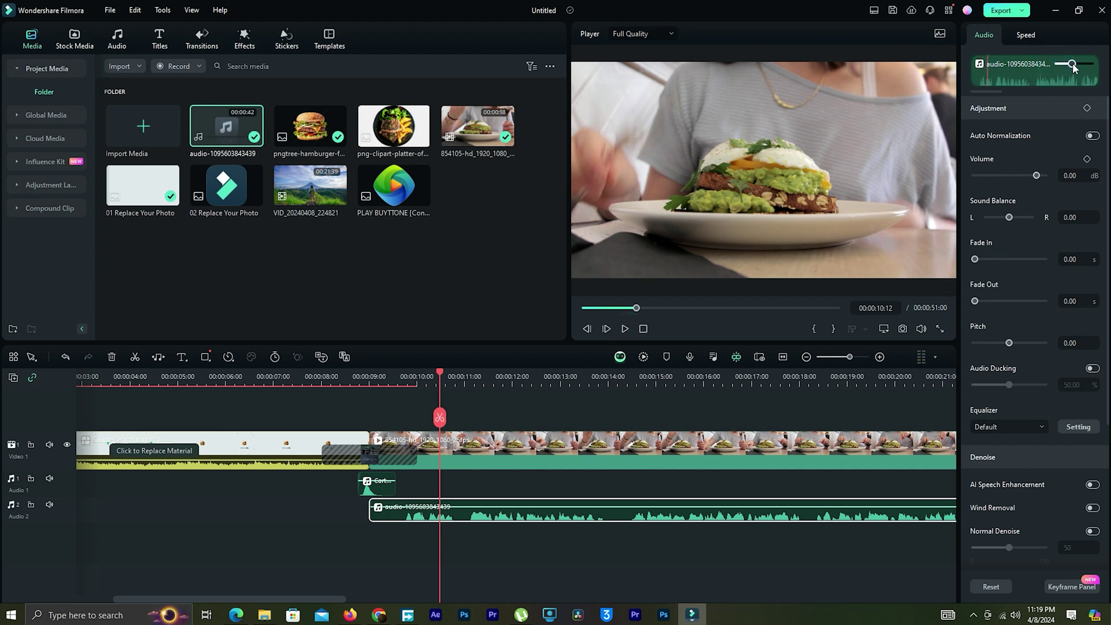
pyautogui.click(623, 330)
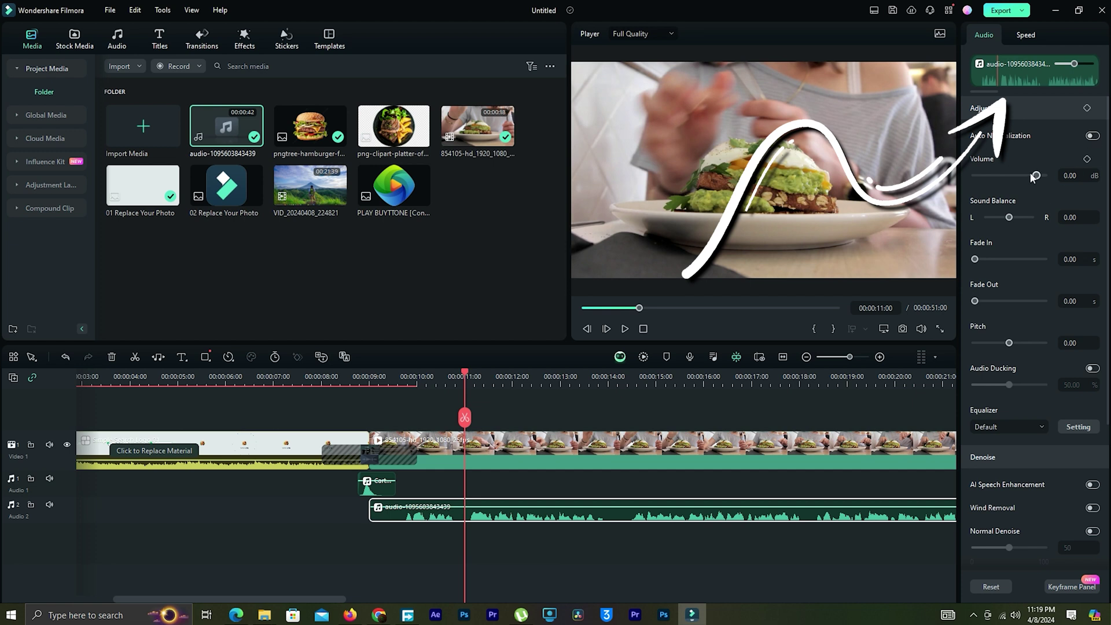
pyautogui.moveTo(1036, 175); pyautogui.dragTo(1053, 177)
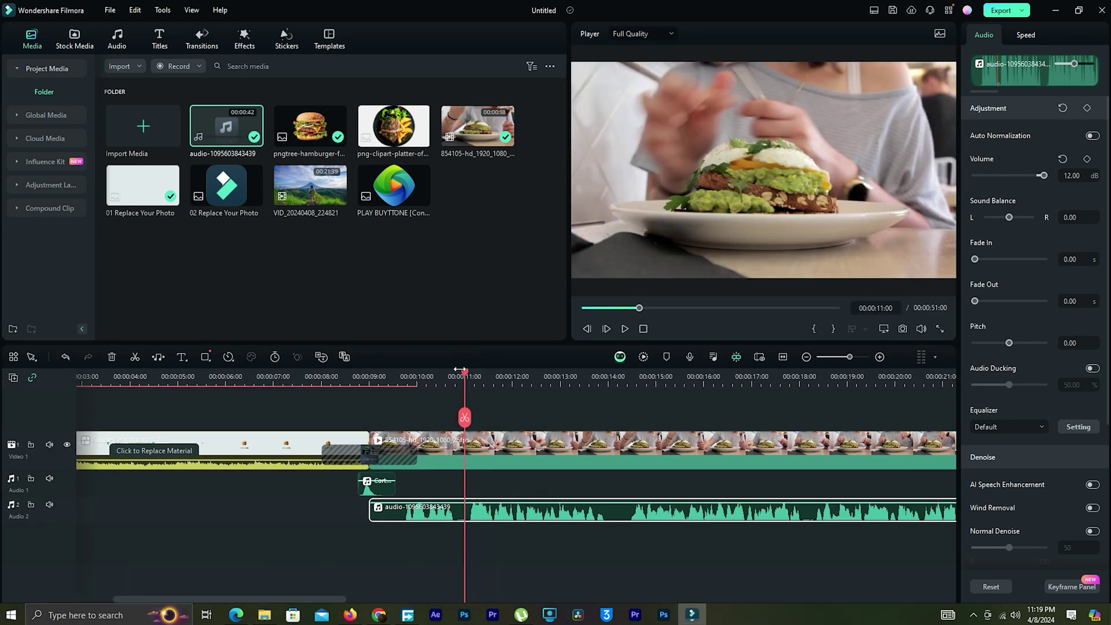
pyautogui.moveTo(464, 375); pyautogui.dragTo(358, 376)
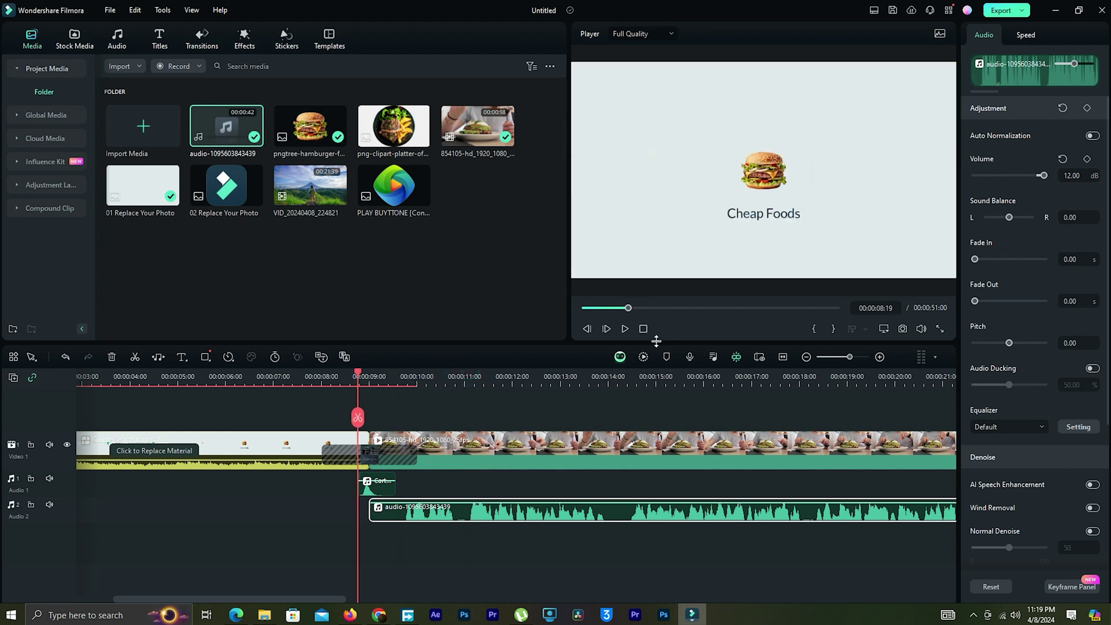
pyautogui.click(625, 329)
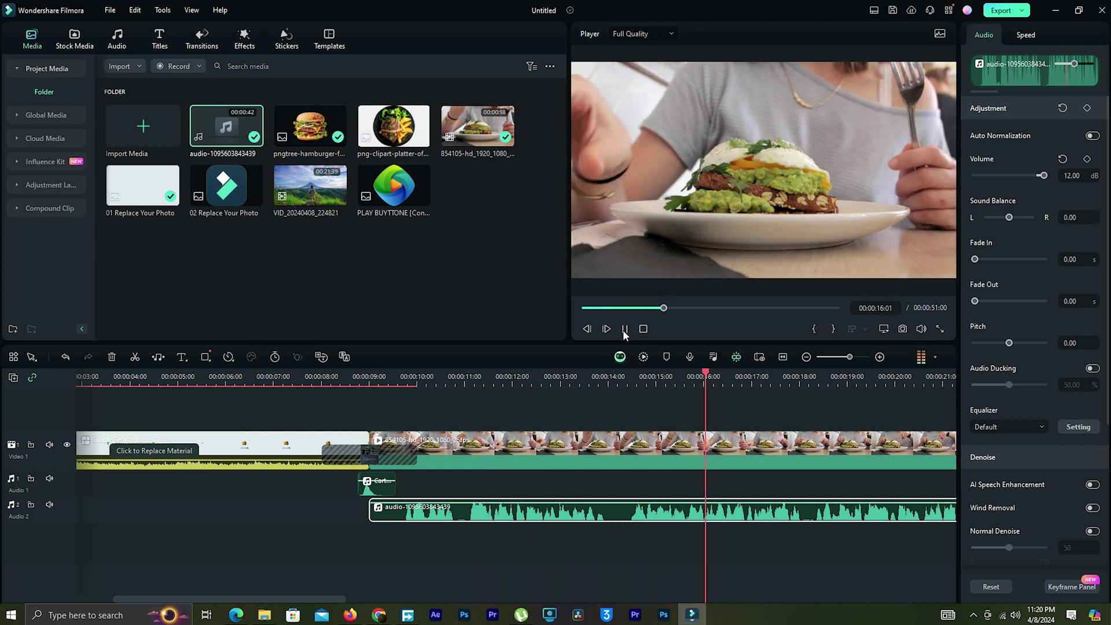
pyautogui.click(624, 330)
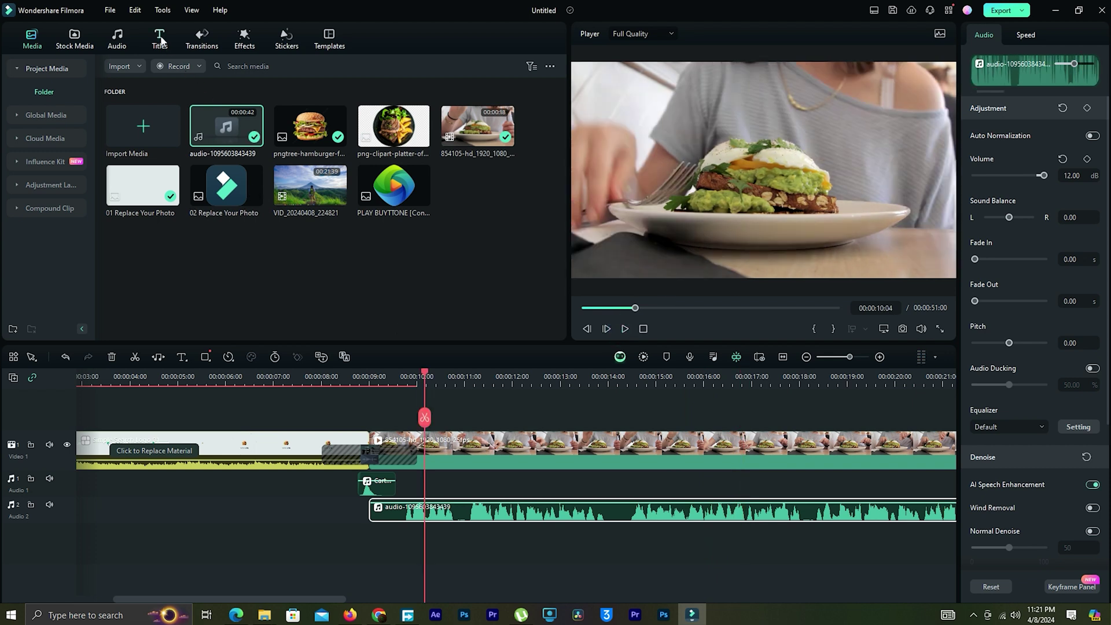
pyautogui.click(160, 39)
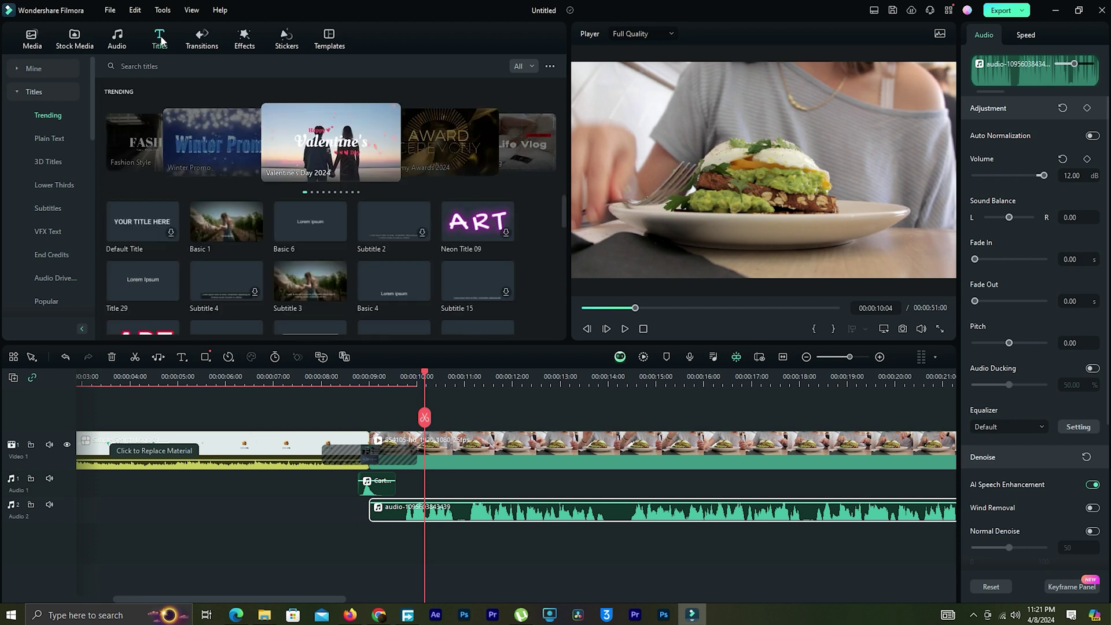
# Add the News LIVE / LOWER THIRD title above the food clip at position X -365, Y -417
pyautogui.moveTo(561, 213); pyautogui.dragTo(560, 253)
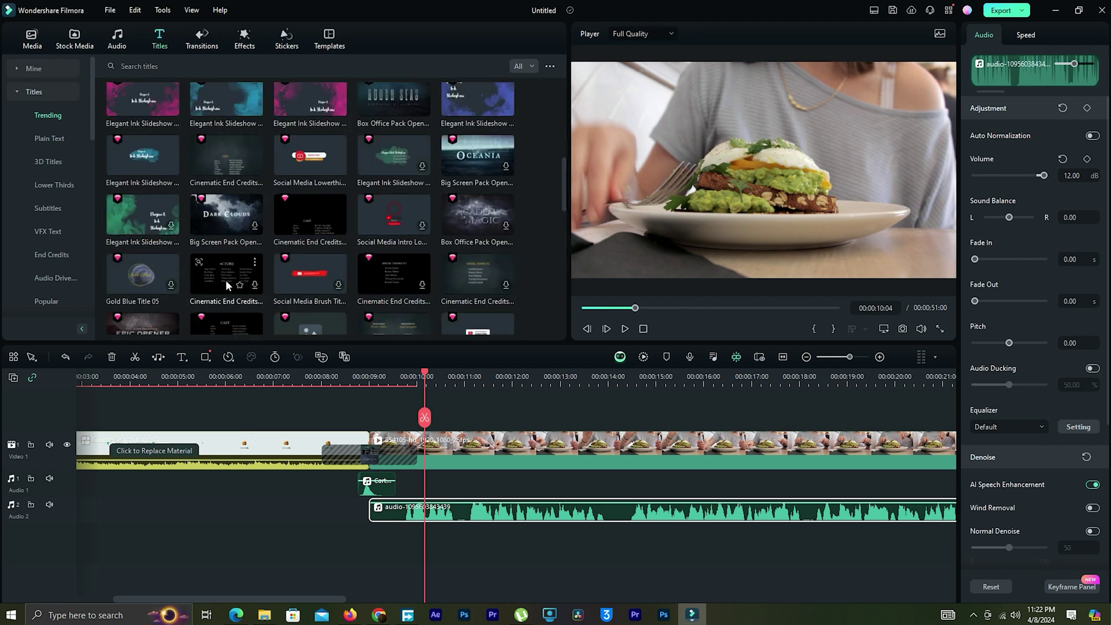
pyautogui.click(55, 185)
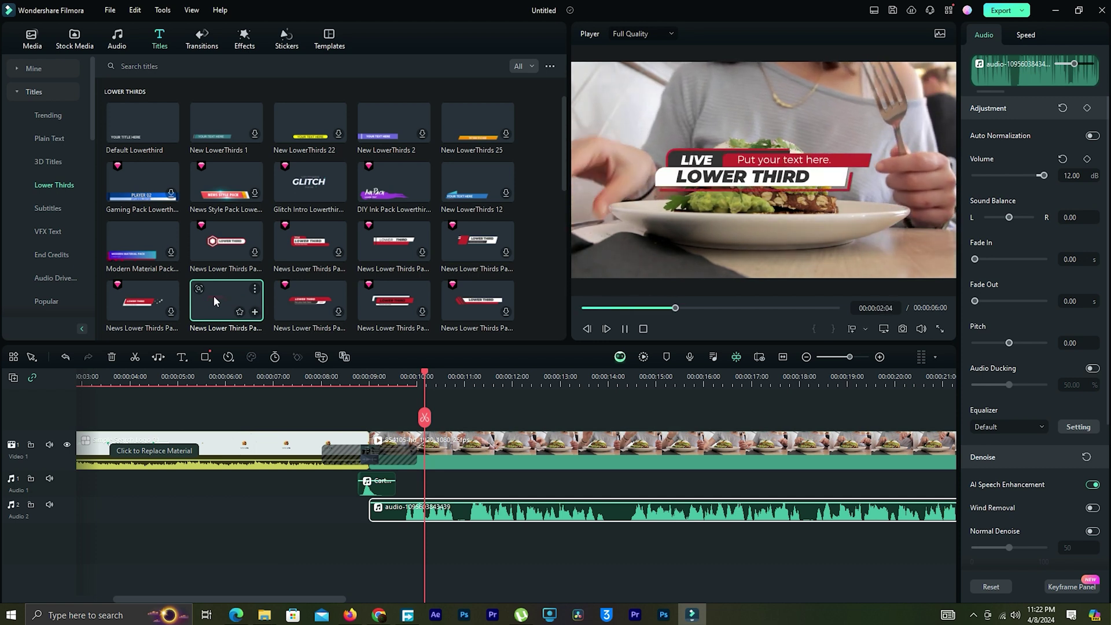
pyautogui.moveTo(225, 309); pyautogui.dragTo(432, 426)
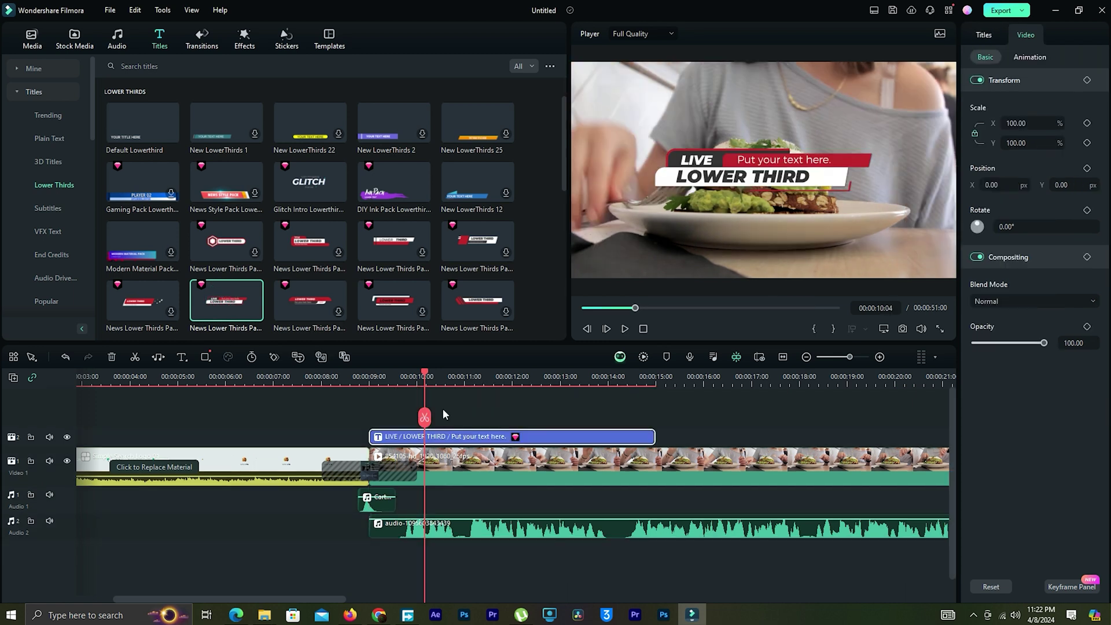
pyautogui.moveTo(427, 376); pyautogui.dragTo(449, 383)
pyautogui.moveTo(991, 185); pyautogui.dragTo(991, 212)
pyautogui.moveTo(1064, 185); pyautogui.dragTo(1058, 211)
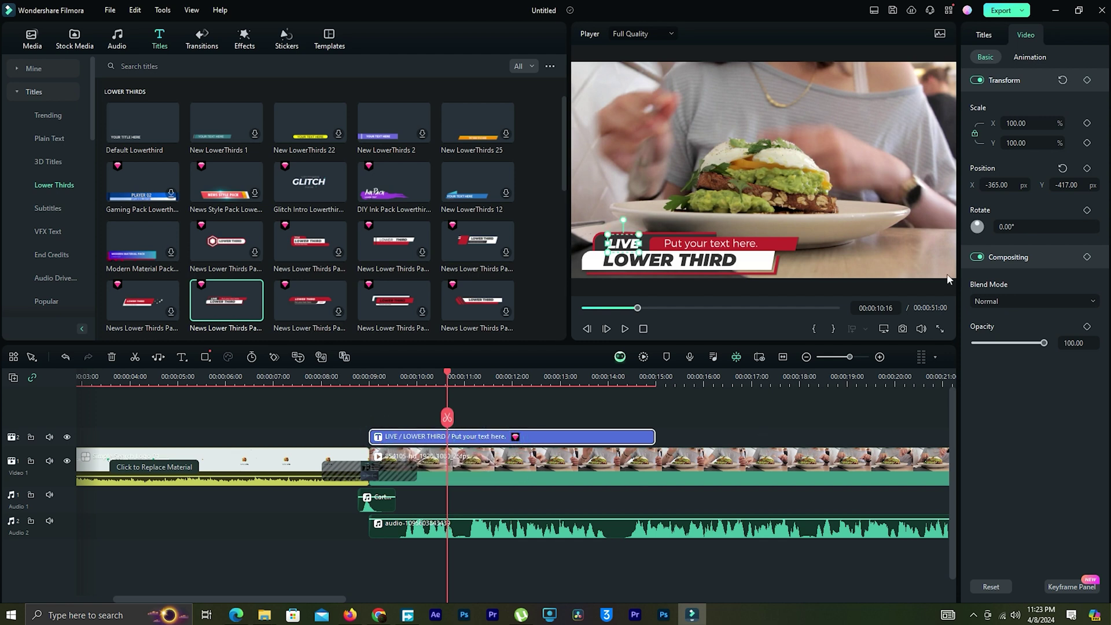
# Change the lower third's LIVE line to 'Watch' and LOWER THIRD line to 'Street Food'
pyautogui.click(983, 35)
pyautogui.click(1007, 182)
pyautogui.press('BackSpace')
pyautogui.press('BackSpace')
pyautogui.press('BackSpace')
pyautogui.press('BackSpace')
pyautogui.write('watch')
pyautogui.press('Home')
pyautogui.press('Delete')
pyautogui.write('W')
pyautogui.click(1021, 99)
pyautogui.click(1033, 195)
pyautogui.press('BackSpace')
pyautogui.press('BackSpace')
pyautogui.press('BackSpace')
pyautogui.press('BackSpace')
pyautogui.press('BackSpace')
pyautogui.press('BackSpace')
pyautogui.press('BackSpace')
pyautogui.press('BackSpace')
pyautogui.press('BackSpace')
pyautogui.press('BackSpace')
pyautogui.press('BackSpace')
pyautogui.write('Street Food')
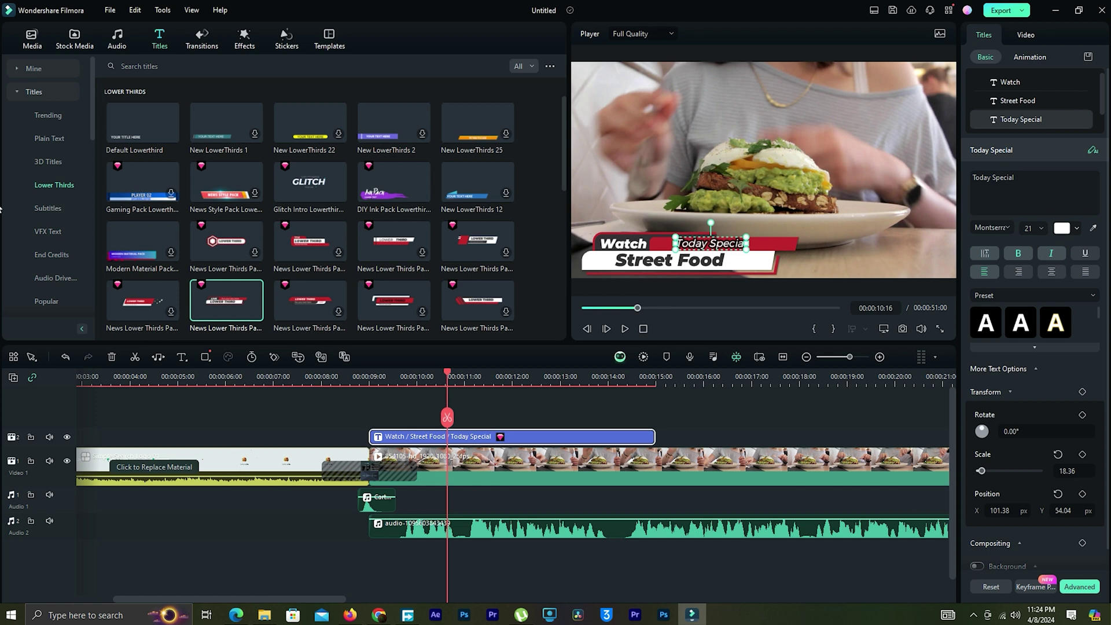
# Change the Today Special line's font and set its size to 28
pyautogui.scroll(-1, 1099, 162)
pyautogui.click(992, 206)
pyautogui.click(932, 310)
pyautogui.click(1040, 207)
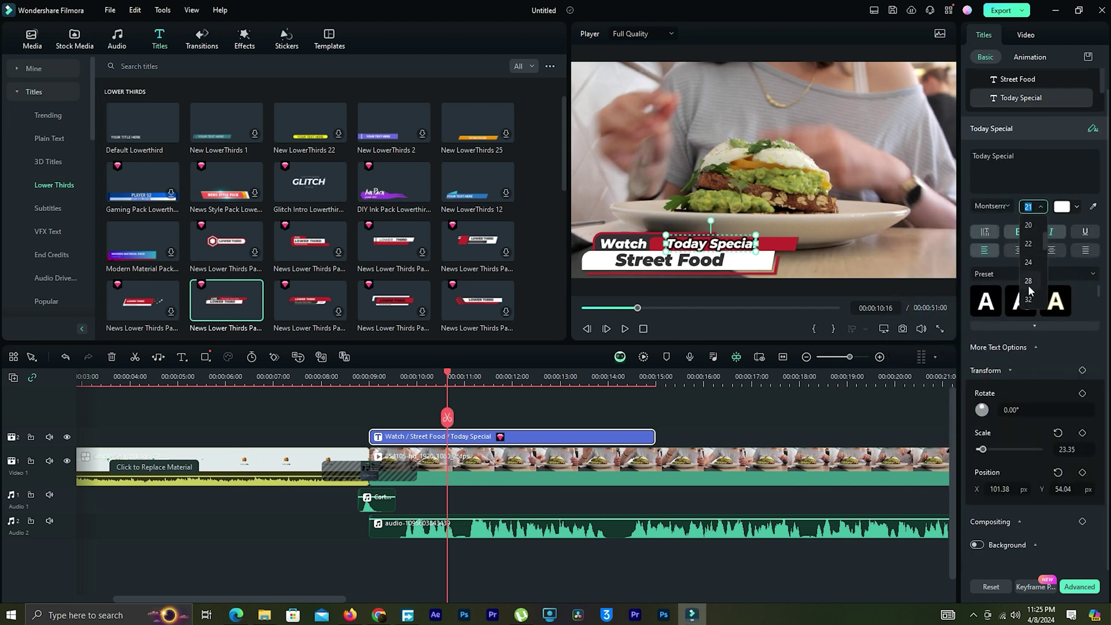
pyautogui.click(1028, 281)
pyautogui.click(407, 446)
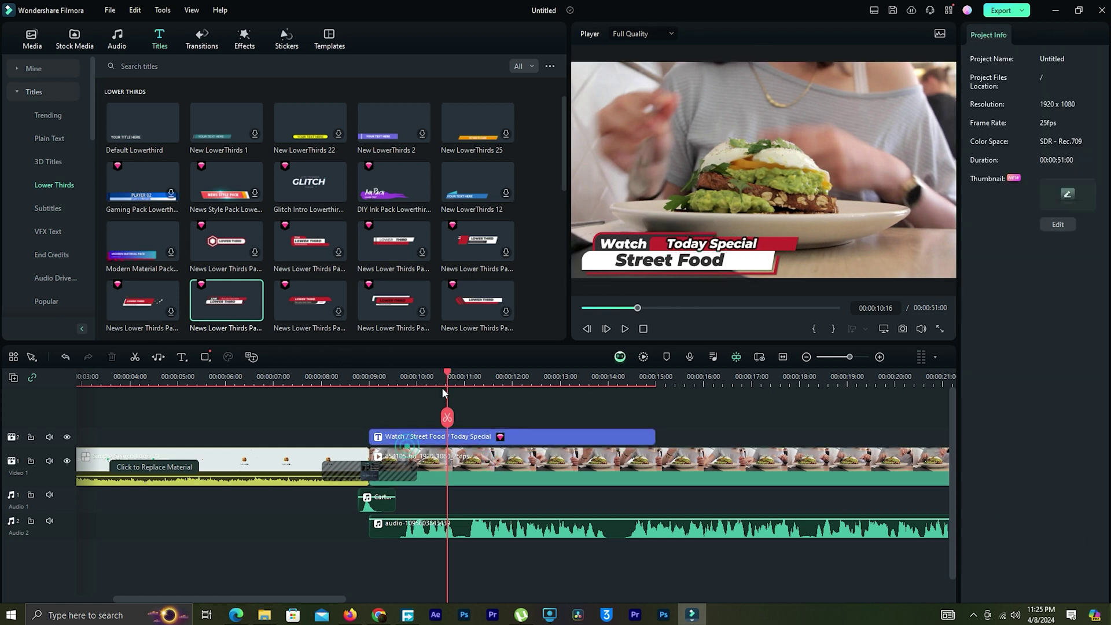
# Replay from the Cheap Foods title to review the finished lower third
pyautogui.moveTo(448, 373); pyautogui.dragTo(436, 373)
pyautogui.click(327, 375)
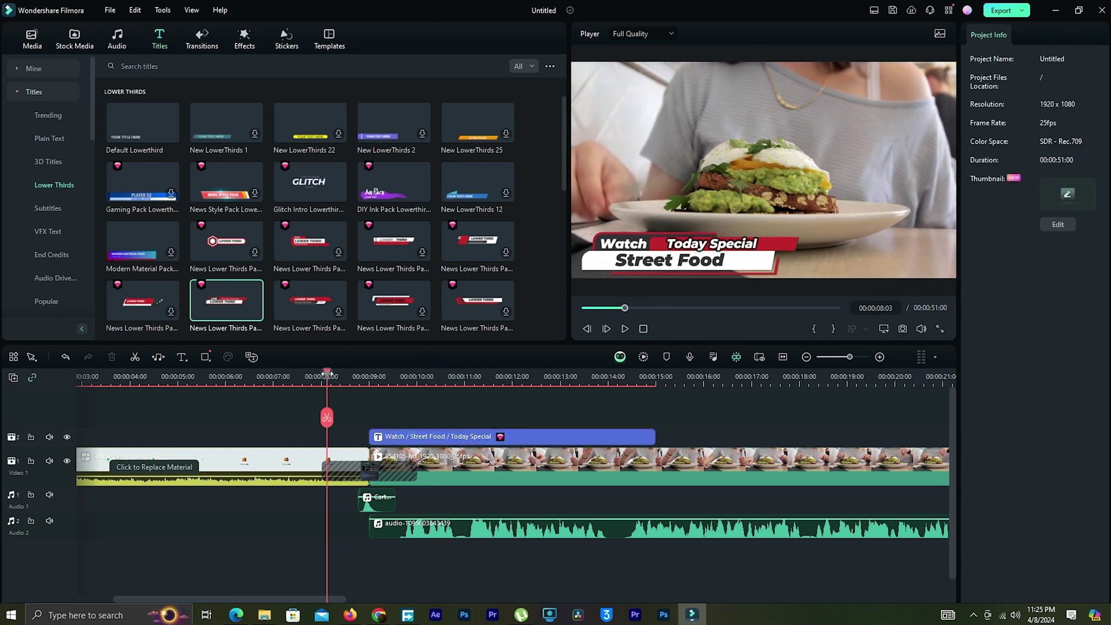
pyautogui.click(623, 329)
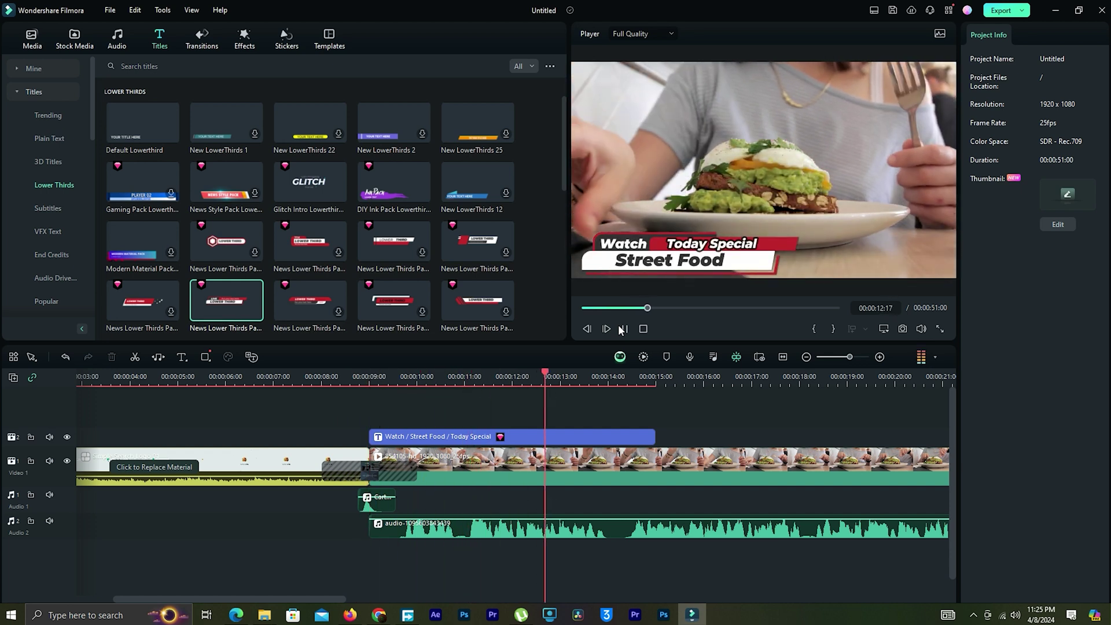
pyautogui.click(623, 329)
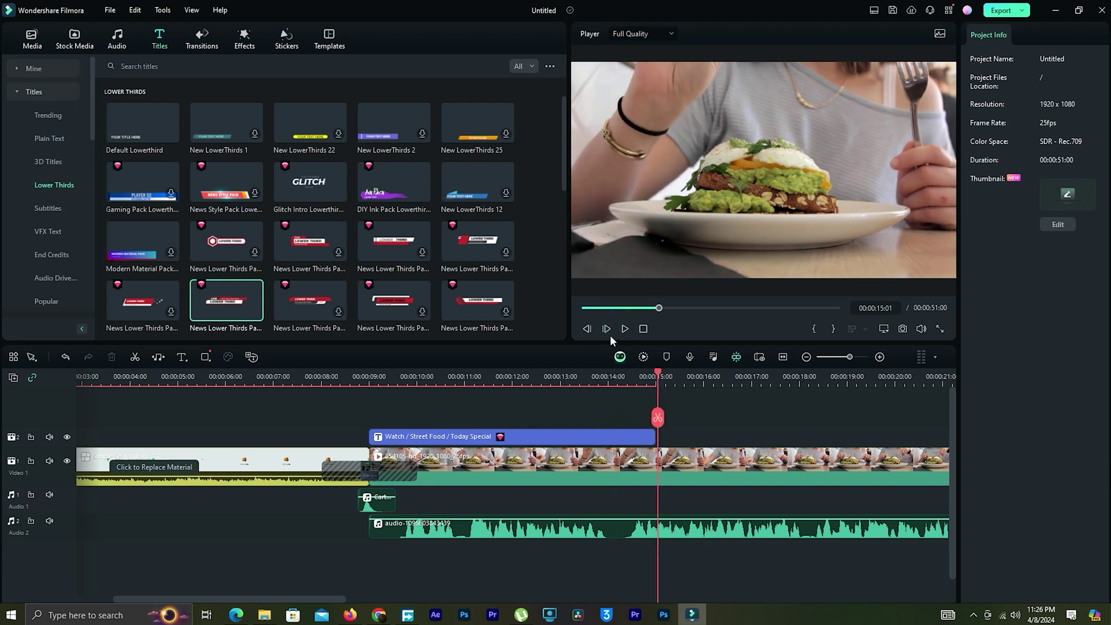
# Generate three AI music tracks with the Vlogs theme and World genre
pyautogui.click(110, 39)
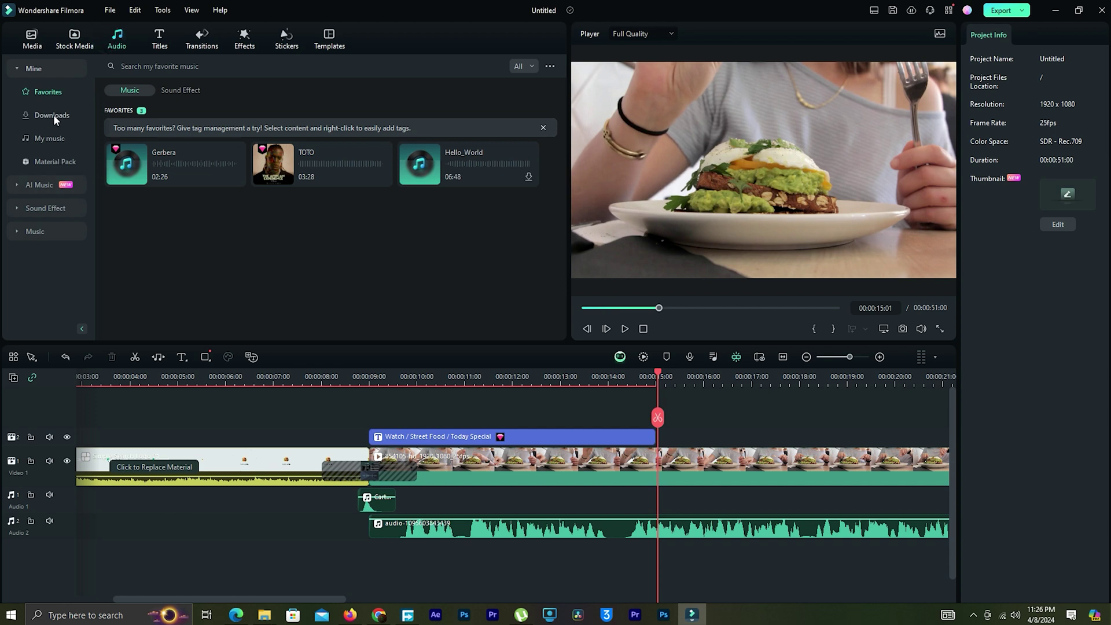
pyautogui.click(43, 186)
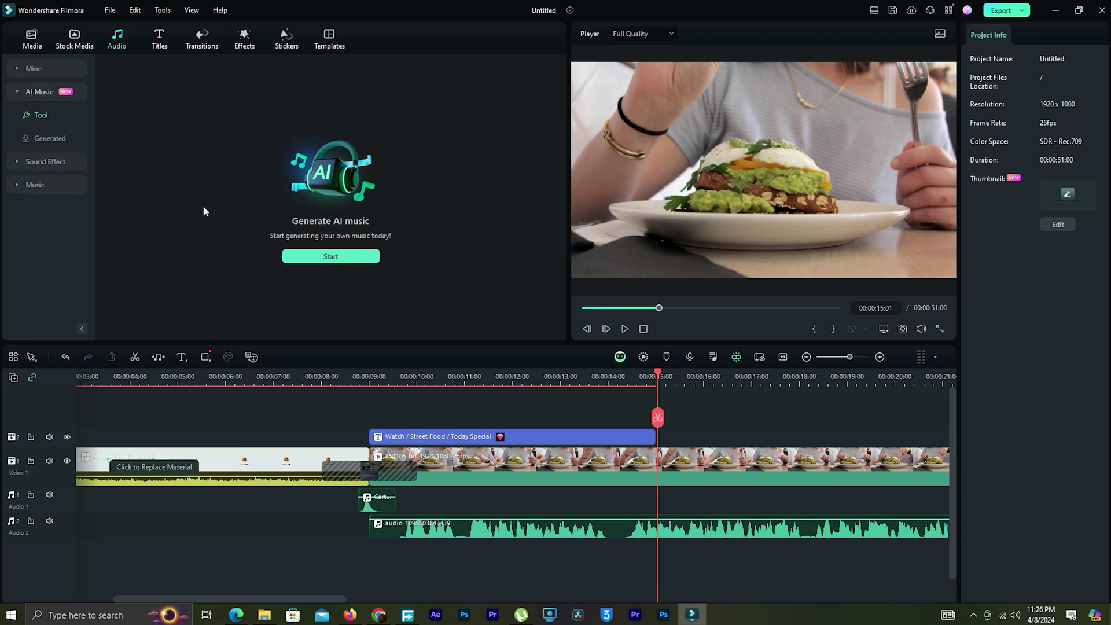
pyautogui.click(324, 257)
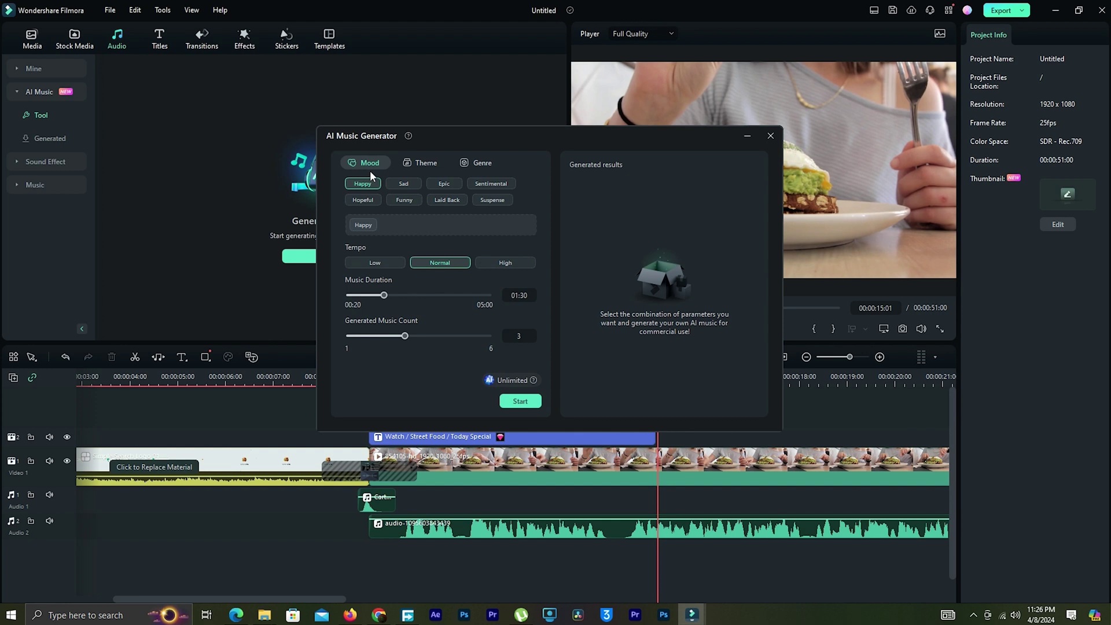
pyautogui.click(420, 162)
pyautogui.click(361, 184)
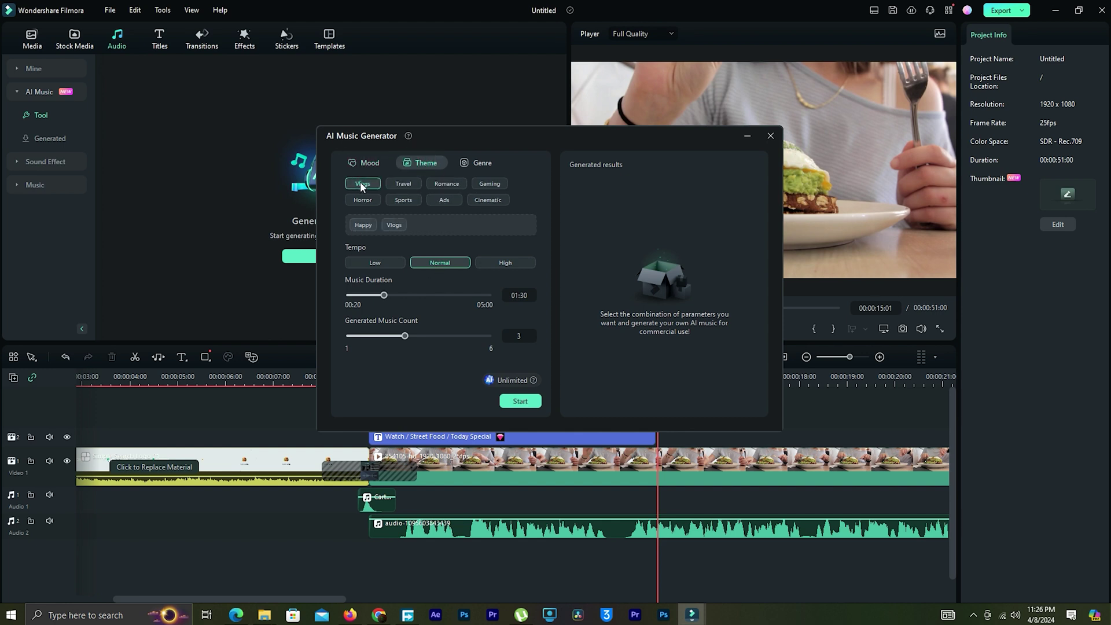
pyautogui.click(481, 163)
pyautogui.click(403, 199)
pyautogui.click(520, 401)
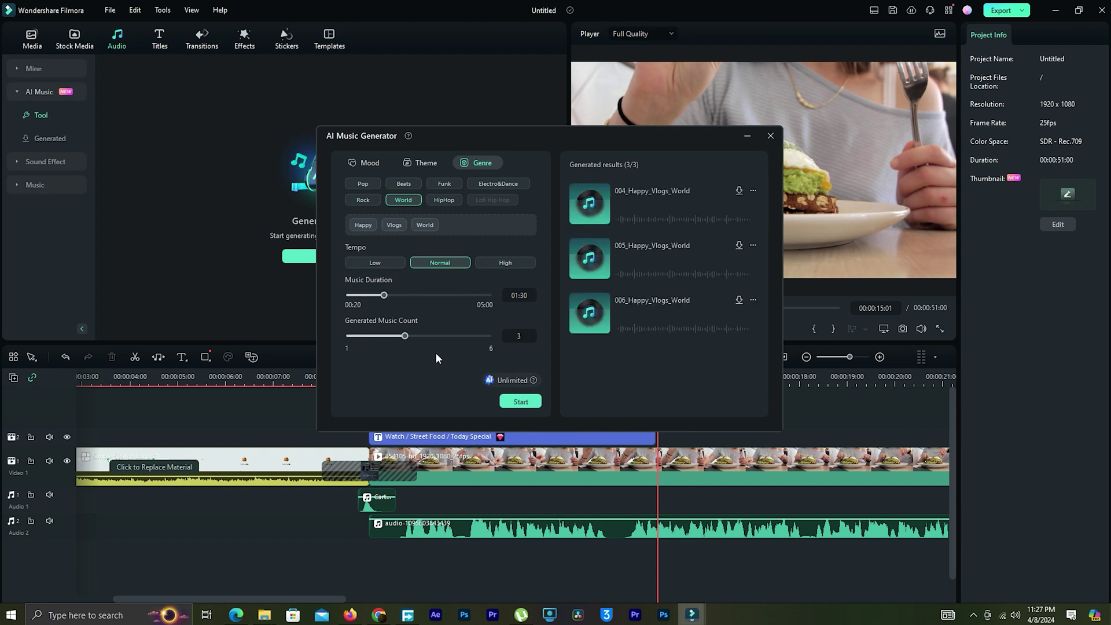
# Audition the Happy Vlogs World tracks and add 003_Happy_Vlogs_Lofi Hip Hop as new audio
pyautogui.click(703, 205)
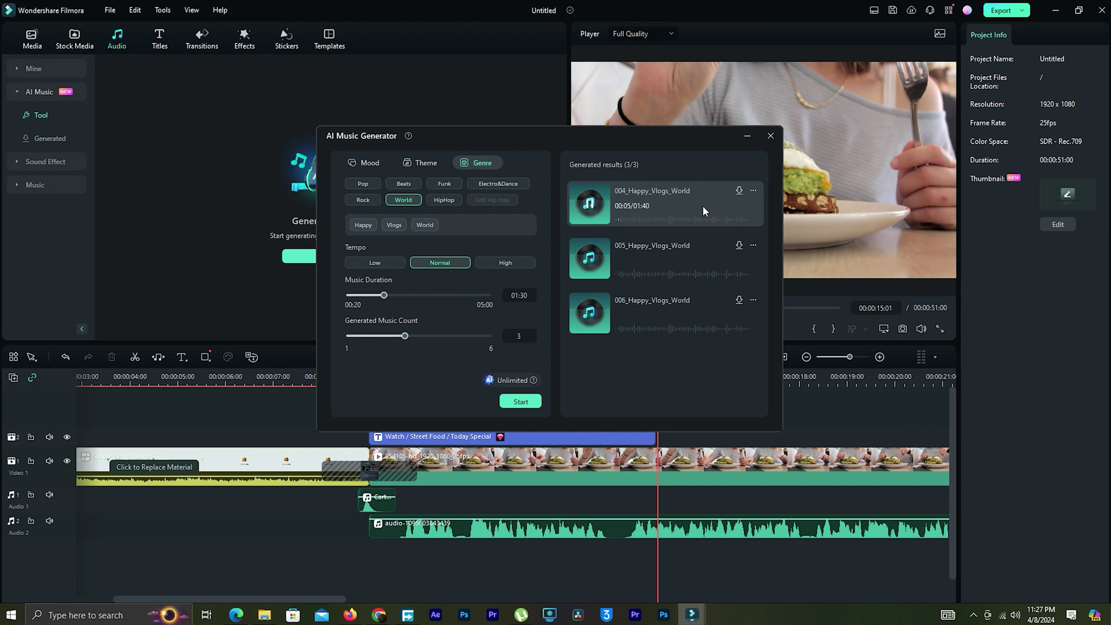
pyautogui.click(678, 259)
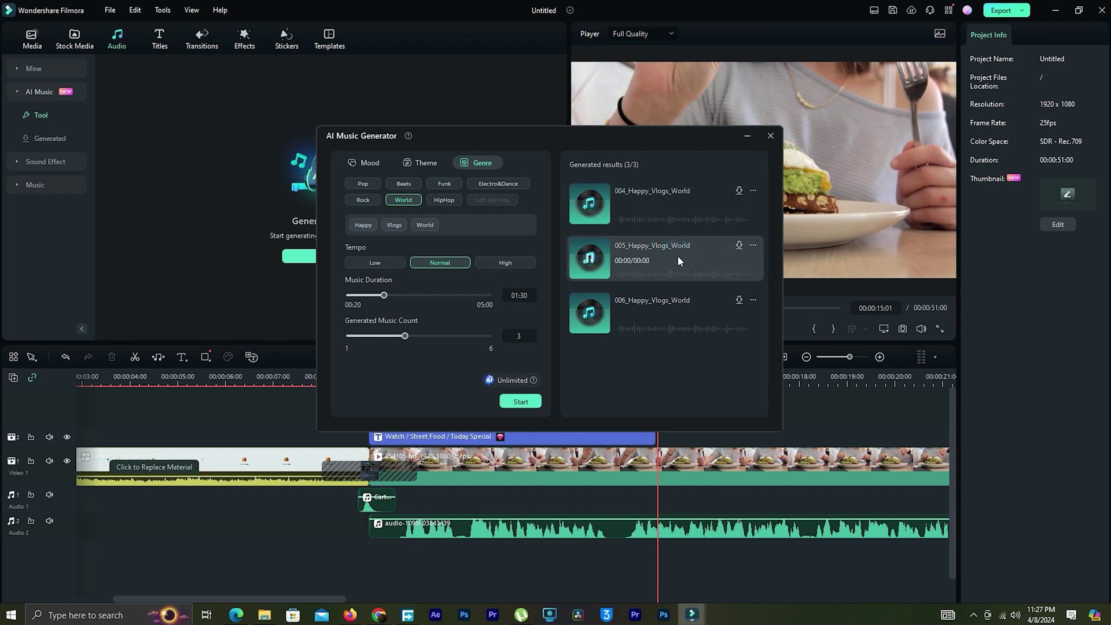
pyautogui.click(674, 317)
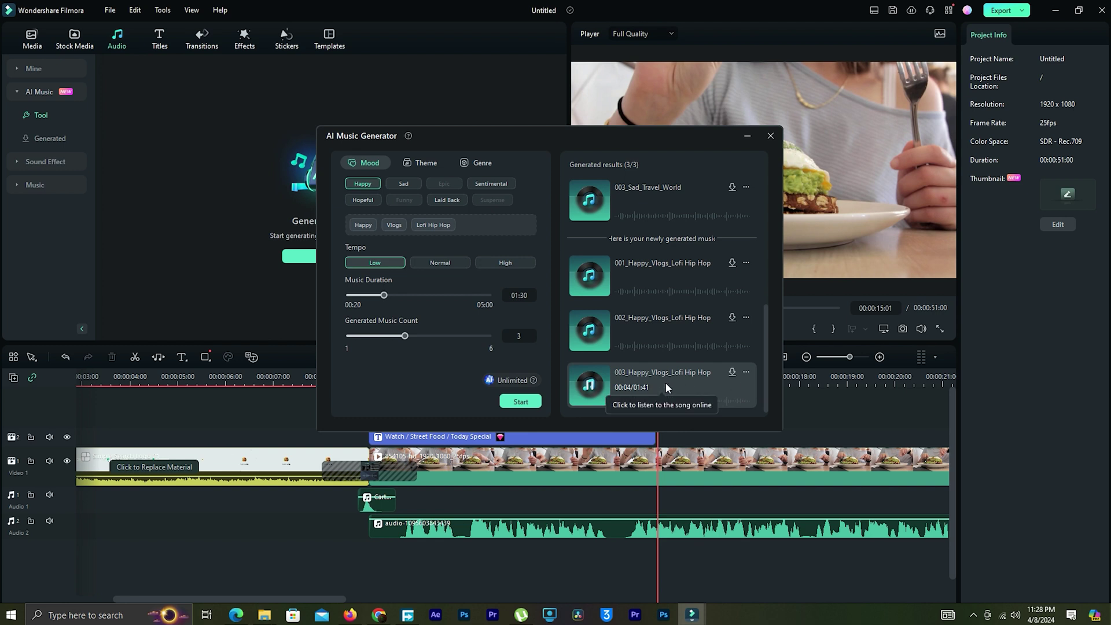
pyautogui.click(731, 372)
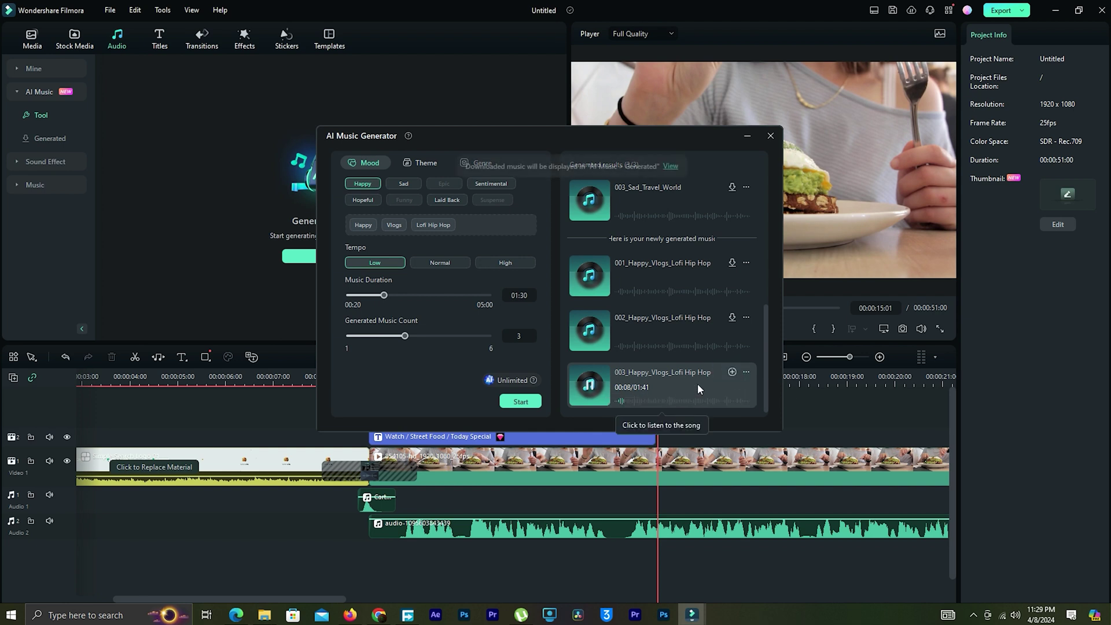
pyautogui.moveTo(661, 379); pyautogui.dragTo(369, 556)
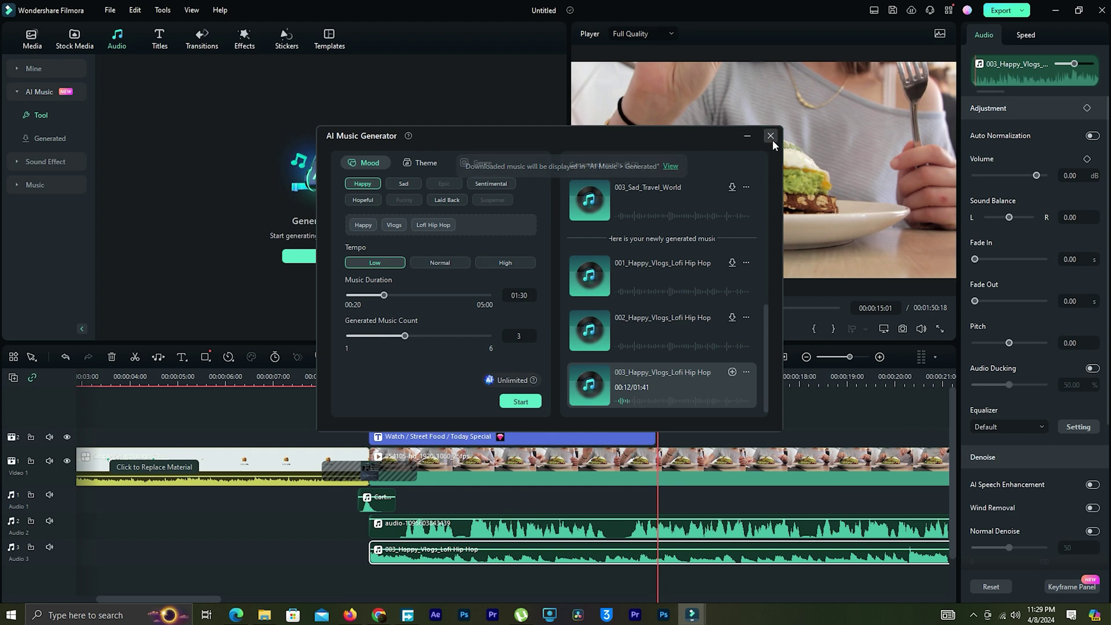
# Close the AI music generator and play the edit from about 8 seconds to the sandwich shot
pyautogui.click(770, 135)
pyautogui.click(608, 290)
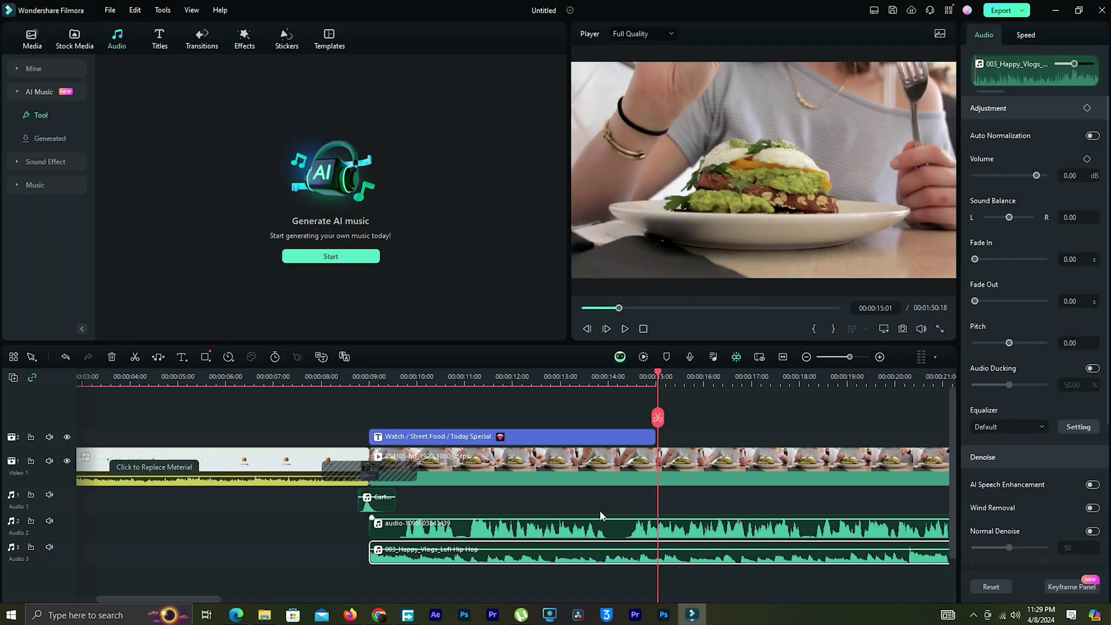
pyautogui.click(338, 384)
pyautogui.click(624, 329)
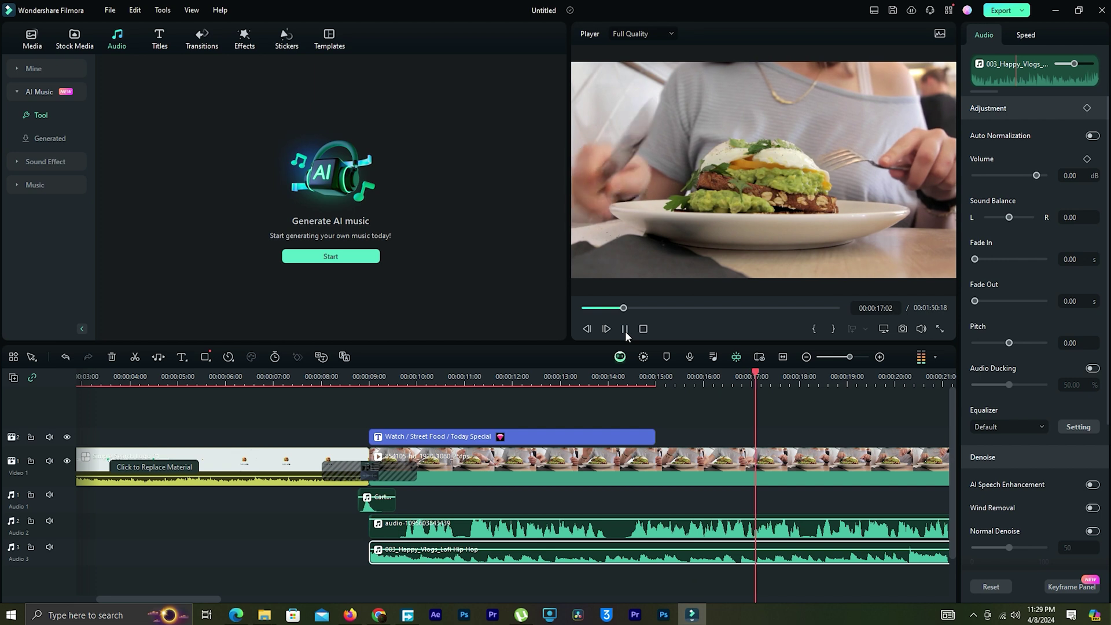
pyautogui.click(625, 329)
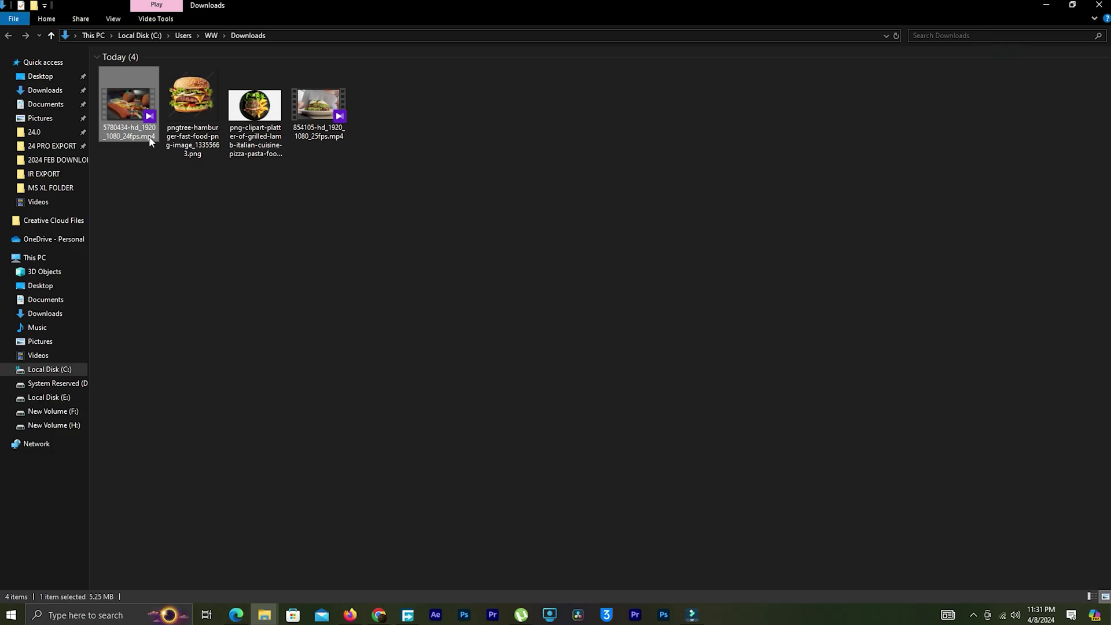
# Drop 5780434-hd_1920_1080_24fps.mp4 after the first clip on Video 1 and preview the cut into it
pyautogui.moveTo(150, 141); pyautogui.dragTo(778, 470)
pyautogui.click(668, 370)
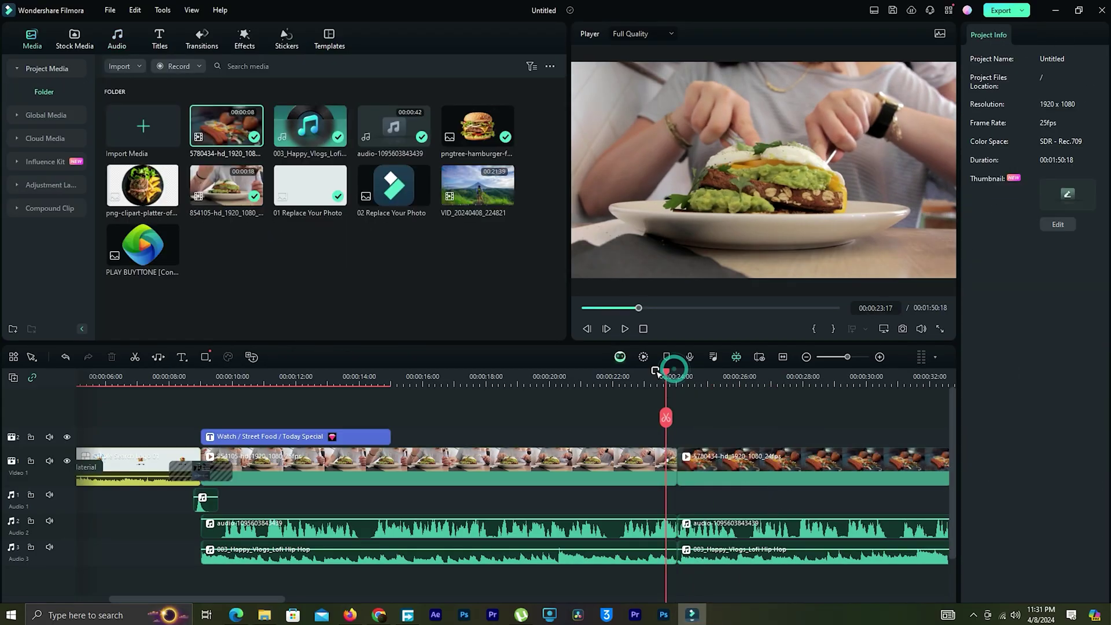
pyautogui.click(622, 329)
pyautogui.click(623, 328)
pyautogui.click(623, 328)
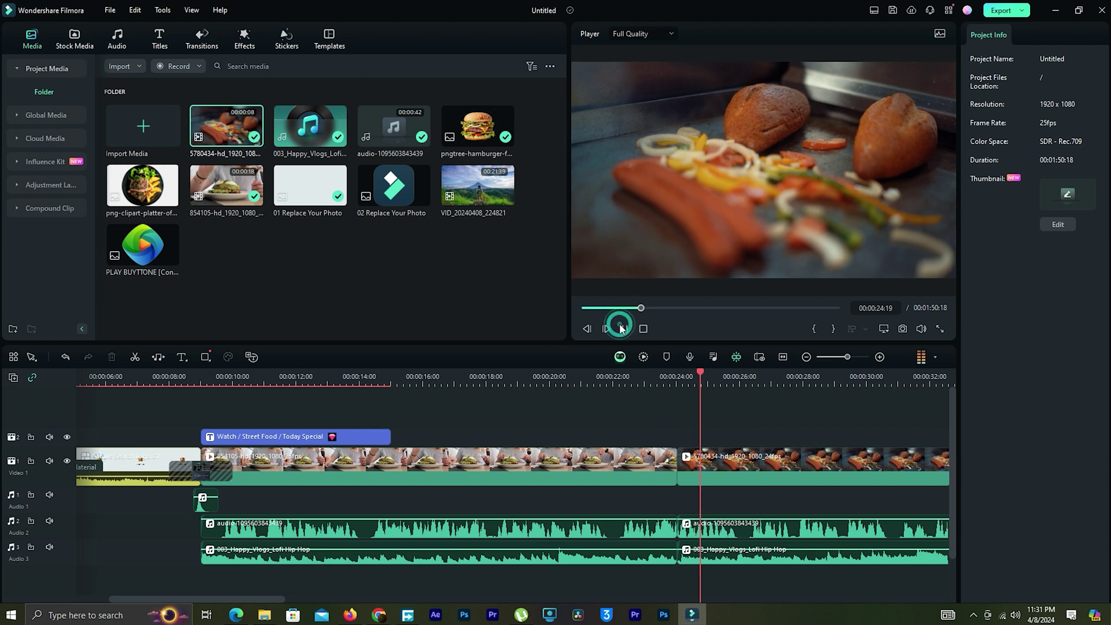
pyautogui.click(622, 329)
pyautogui.click(695, 381)
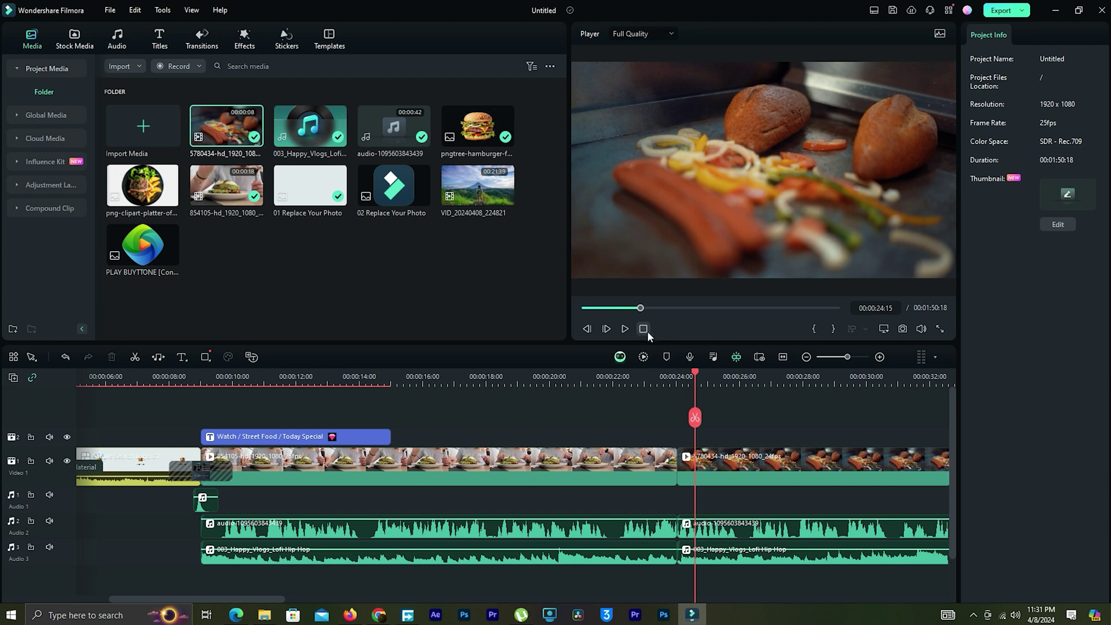
pyautogui.click(624, 329)
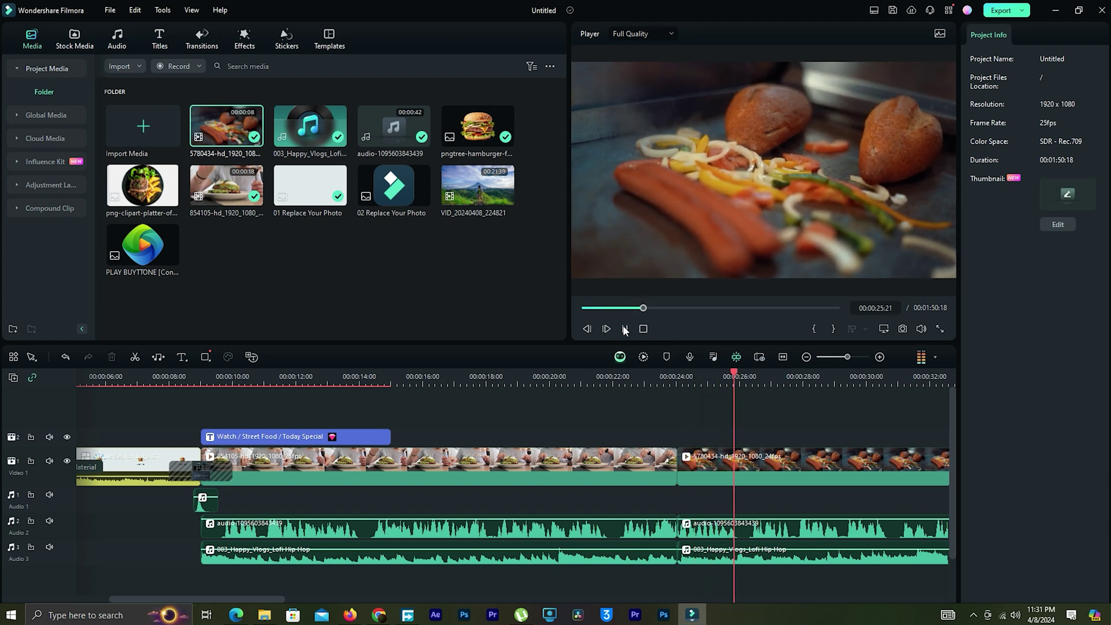
# Apply the Whale Blue 02 effect on track 2 above the sausage clip
pyautogui.click(238, 46)
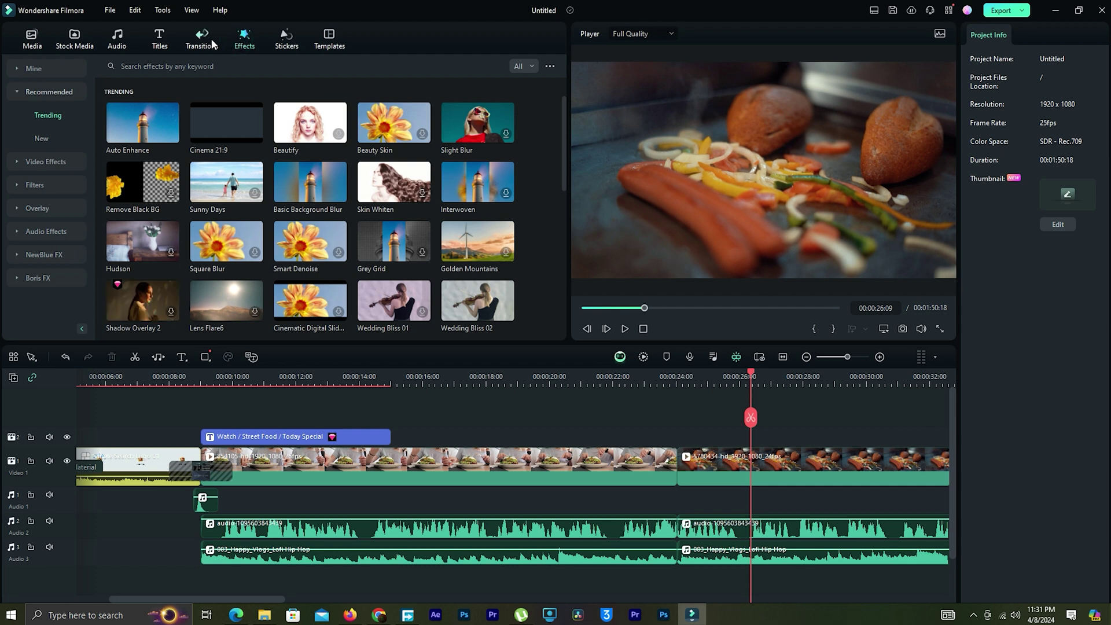
pyautogui.moveTo(561, 164); pyautogui.dragTo(568, 251)
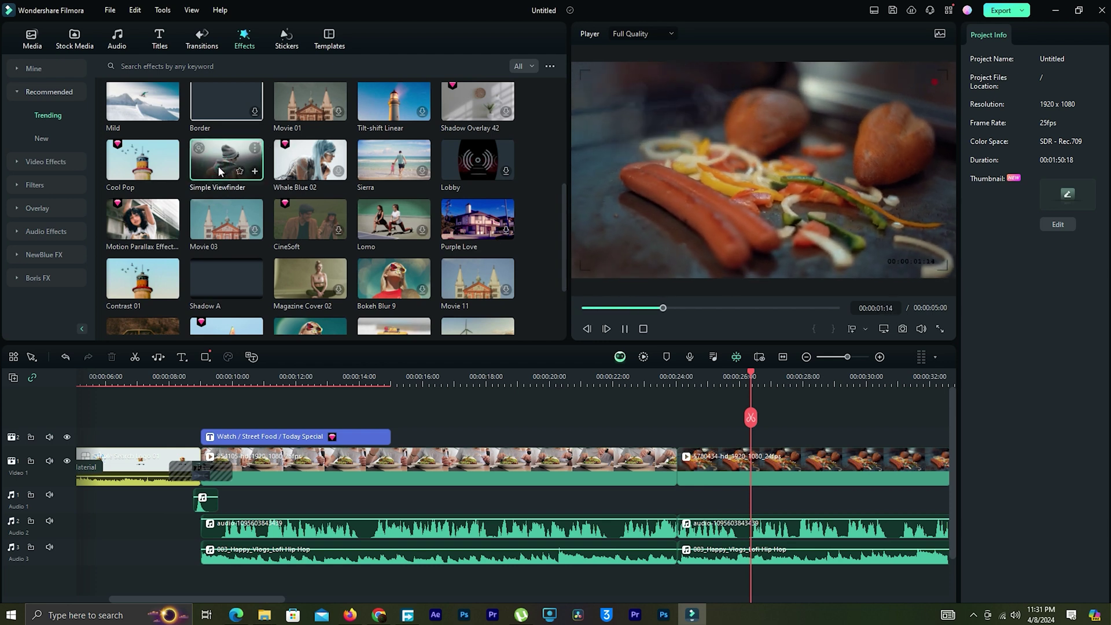
pyautogui.click(306, 169)
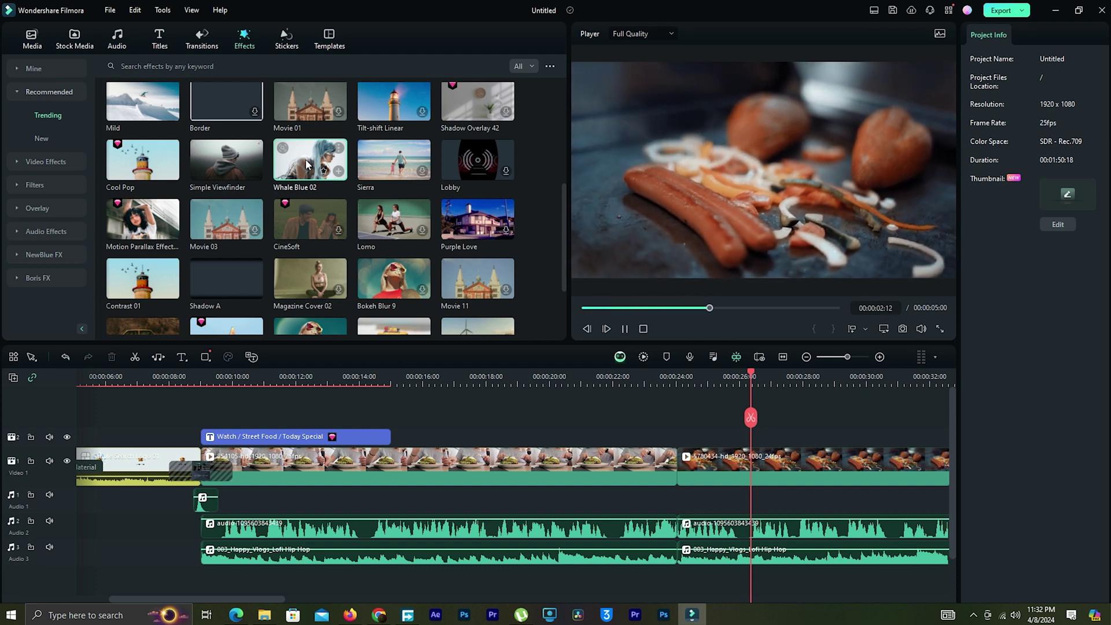
pyautogui.click(306, 164)
pyautogui.moveTo(314, 163); pyautogui.dragTo(743, 436)
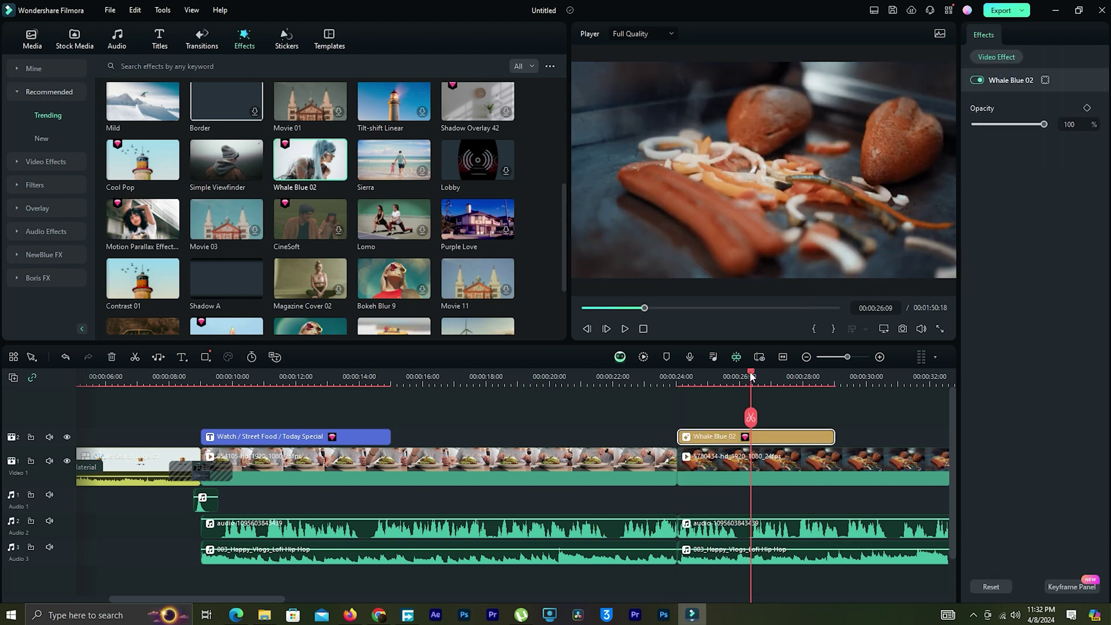
# Scrub through the effect-covered clip and bring up the Lower Thirds title templates
pyautogui.click(843, 379)
pyautogui.moveTo(843, 377)
pyautogui.mouseDown()
pyautogui.moveTo(782, 364)
pyautogui.moveTo(863, 377)
pyautogui.moveTo(843, 379)
pyautogui.moveTo(834, 356)
pyautogui.moveTo(845, 357)
pyautogui.mouseUp()
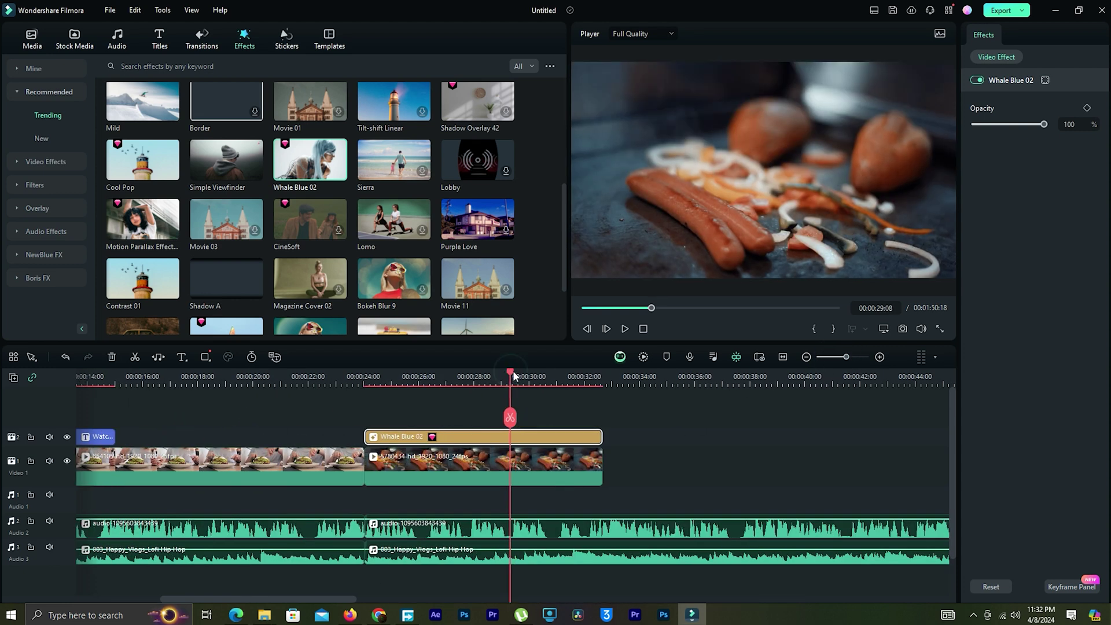
pyautogui.moveTo(513, 375)
pyautogui.mouseDown()
pyautogui.moveTo(384, 376)
pyautogui.moveTo(567, 377)
pyautogui.moveTo(509, 377)
pyautogui.mouseUp()
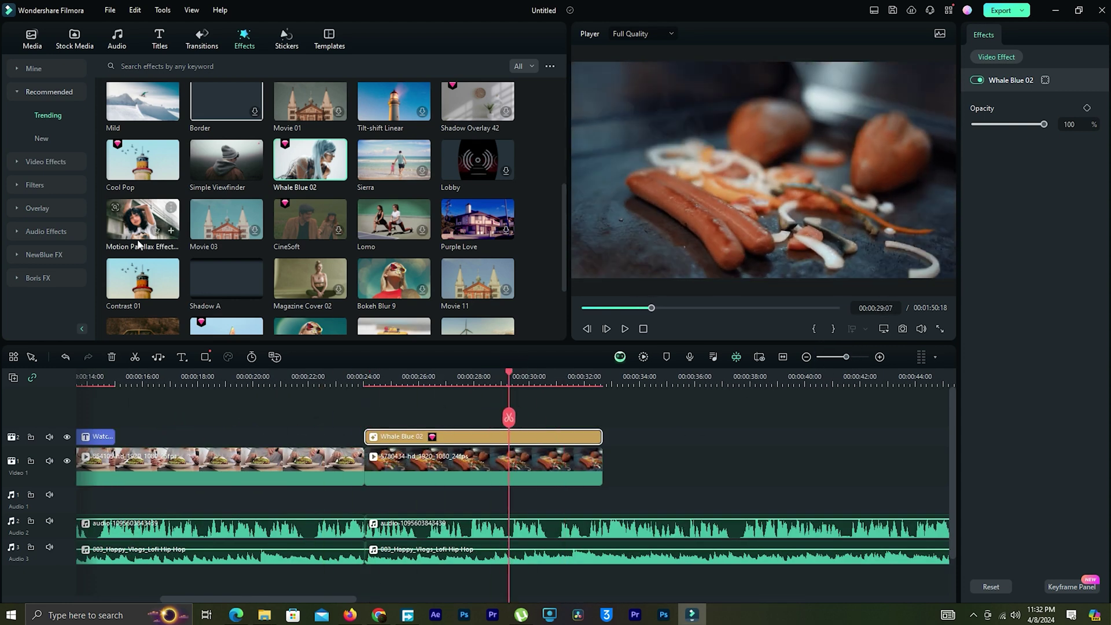
pyautogui.click(159, 37)
pyautogui.moveTo(564, 170); pyautogui.dragTo(575, 255)
# Place the stream-paused lower third above the sausage clip with subtitle FROM FOOD VLOG
pyautogui.click(480, 174)
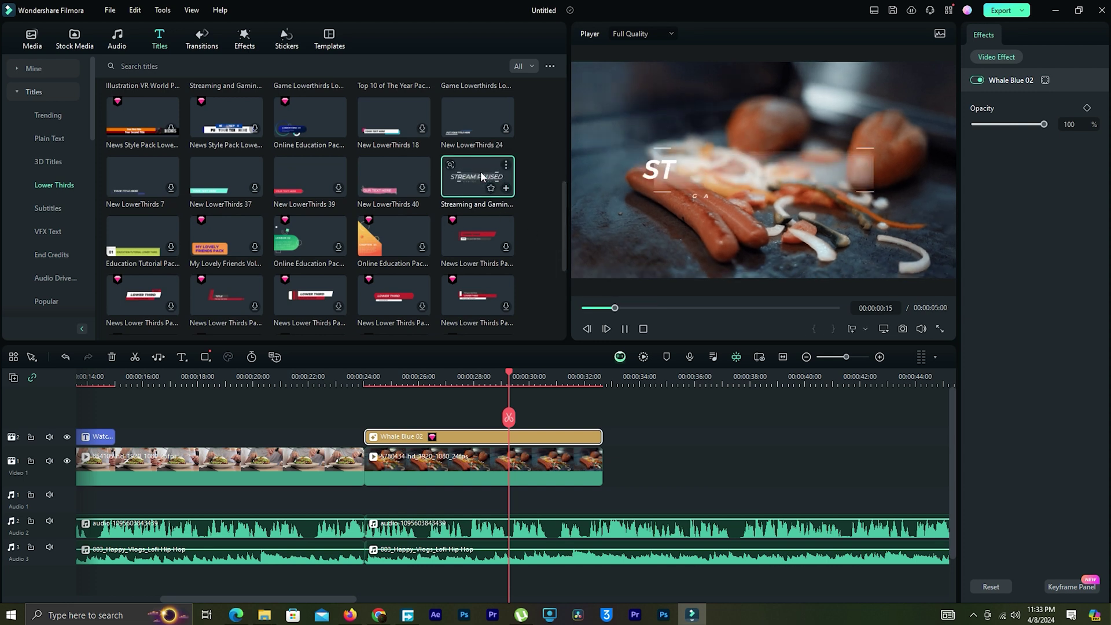
pyautogui.press('space')
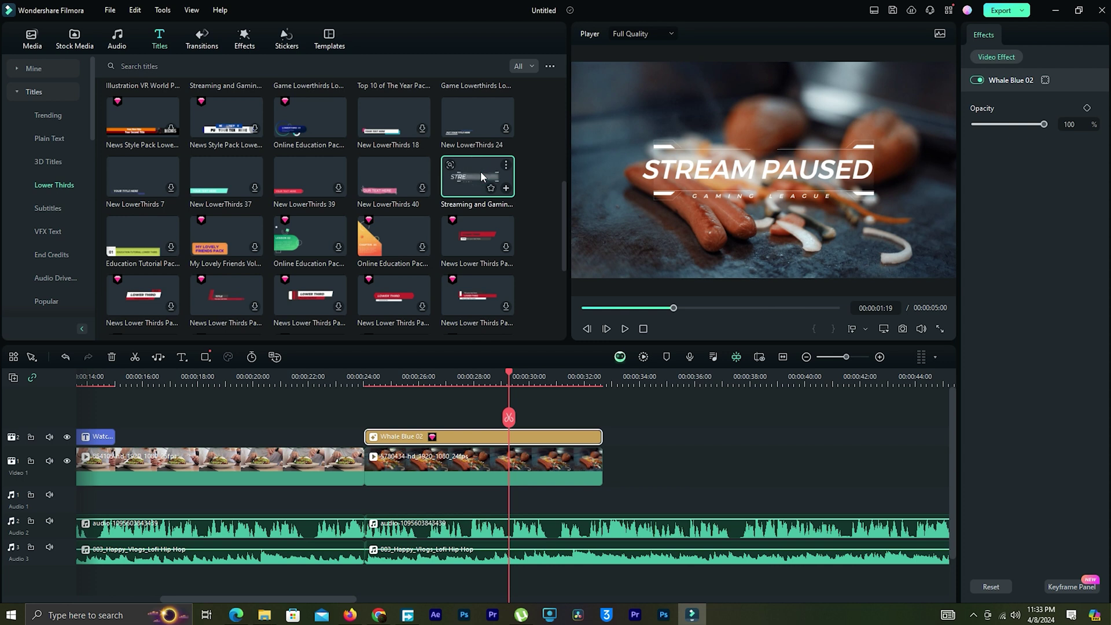
pyautogui.moveTo(480, 171); pyautogui.dragTo(421, 431)
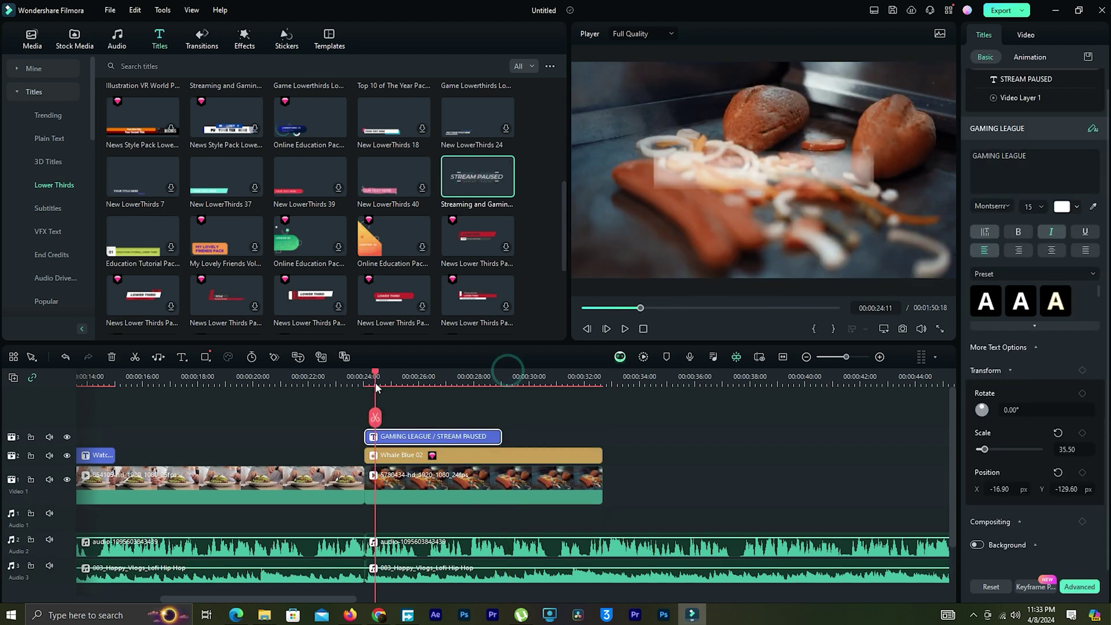
pyautogui.tripleClick(1041, 173)
pyautogui.write('FROM')
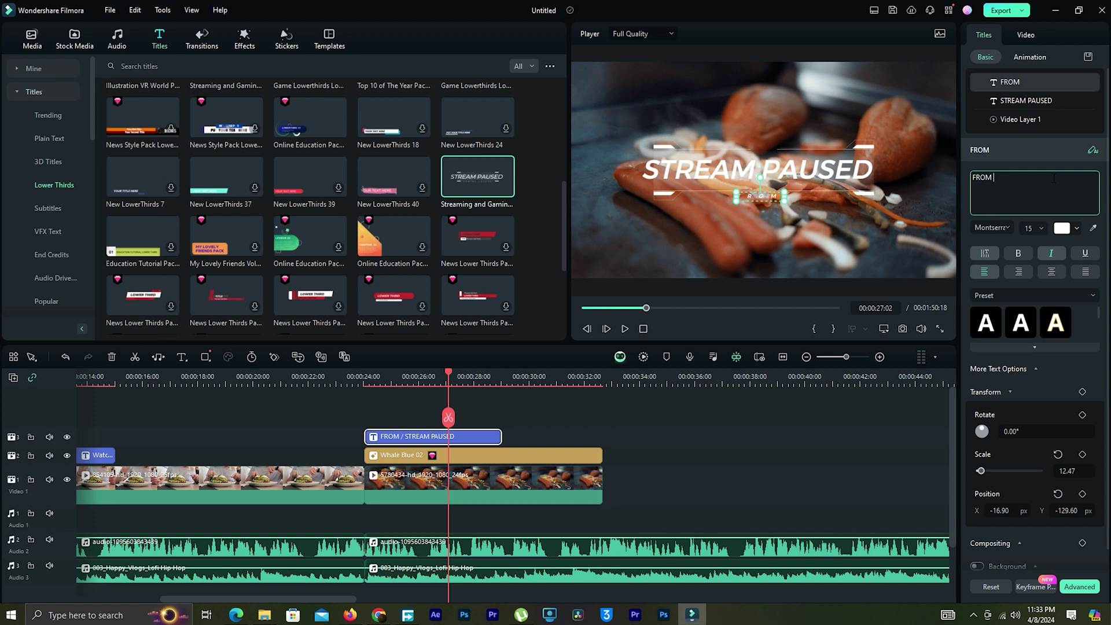
pyautogui.write(' FOOD VLOG')
pyautogui.press('Tab')
# Retype the title lines to 'HEALTHY ?' and 'STREET FOODS' and preview the titled section
pyautogui.tripleClick(1054, 179)
pyautogui.press('BackSpace')
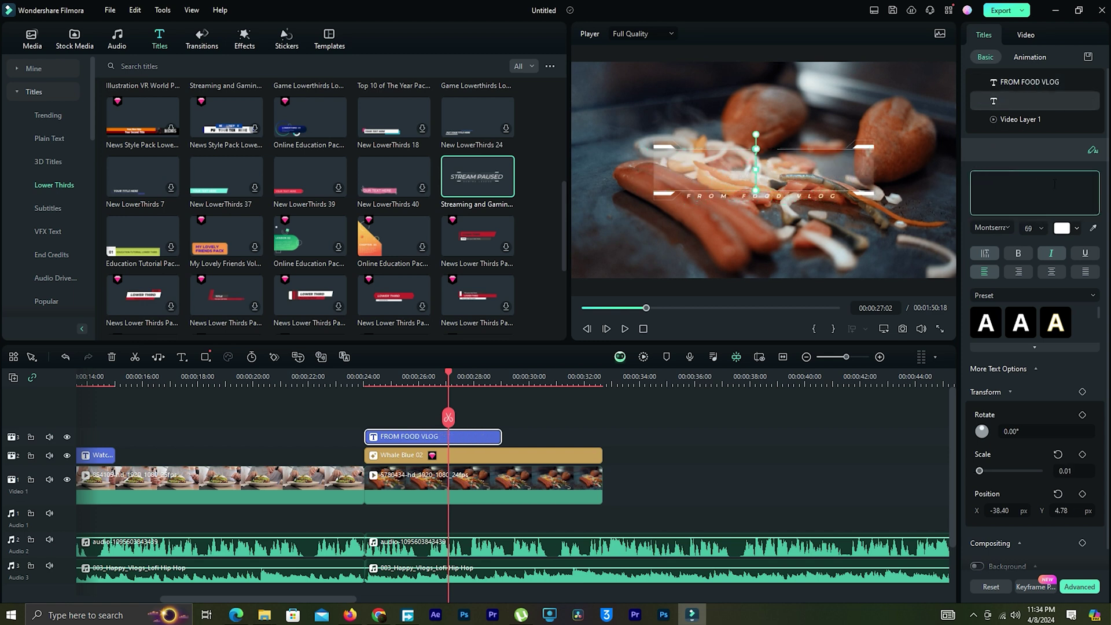
pyautogui.write('HEALTHY ?')
pyautogui.click(1025, 83)
pyautogui.tripleClick(963, 179)
pyautogui.write('STREET FOODS')
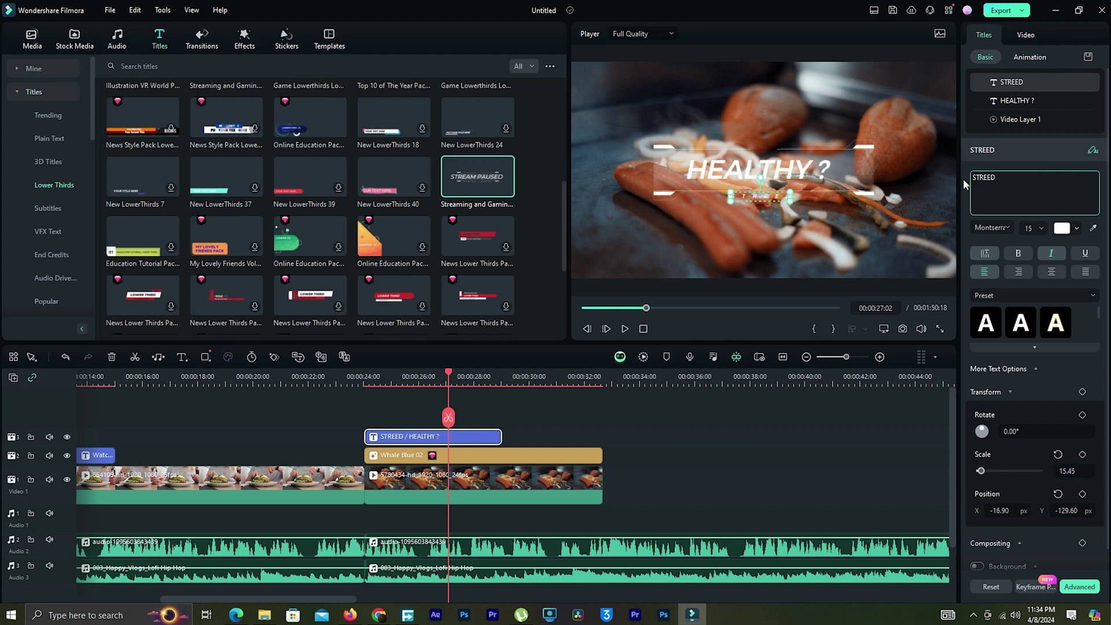
pyautogui.click(347, 376)
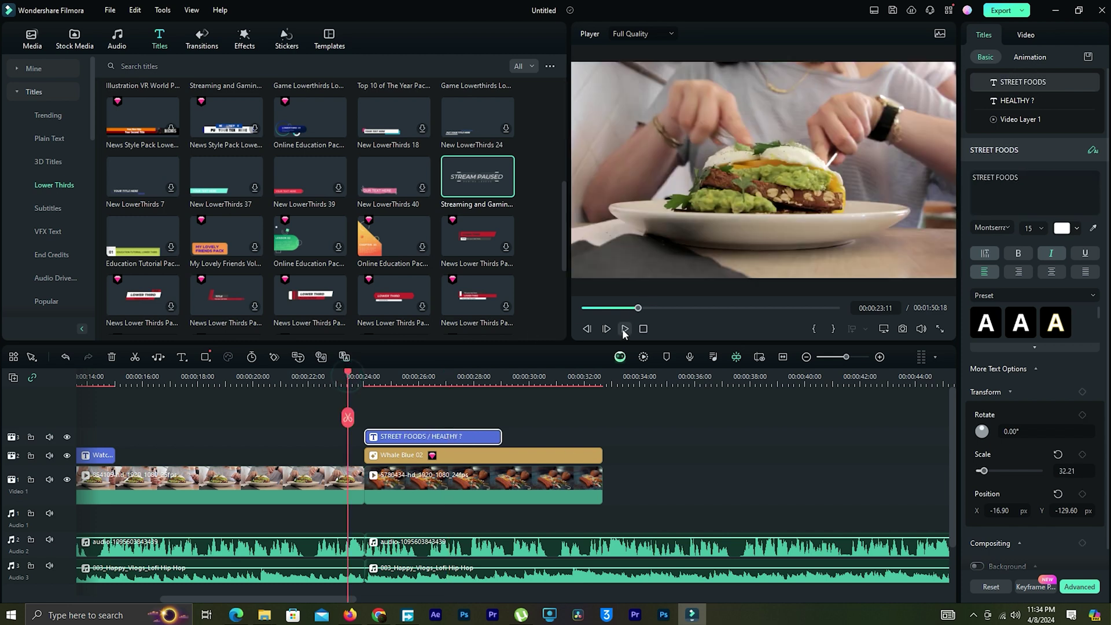
pyautogui.click(625, 328)
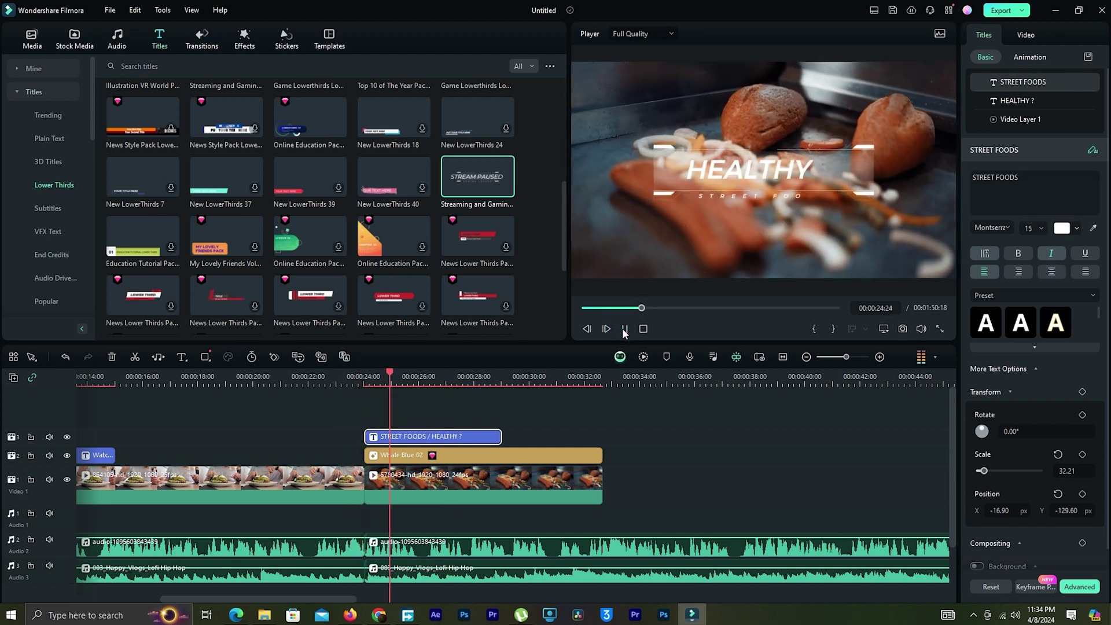
pyautogui.click(623, 329)
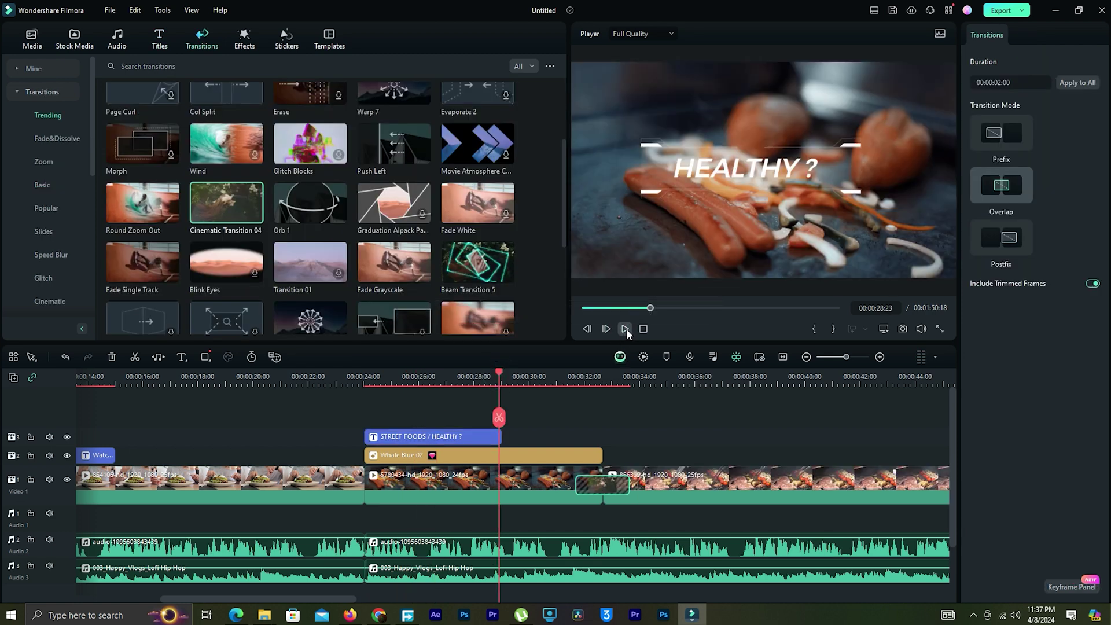
# Play through the 2-second transition into the grilling clip and pause
pyautogui.click(625, 328)
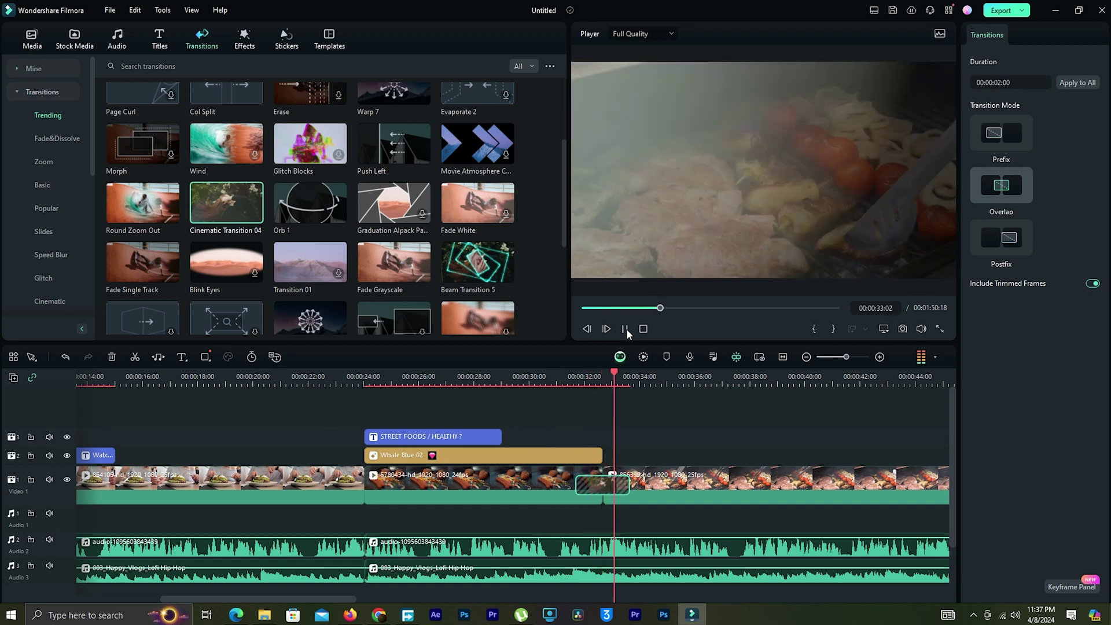
pyautogui.click(625, 329)
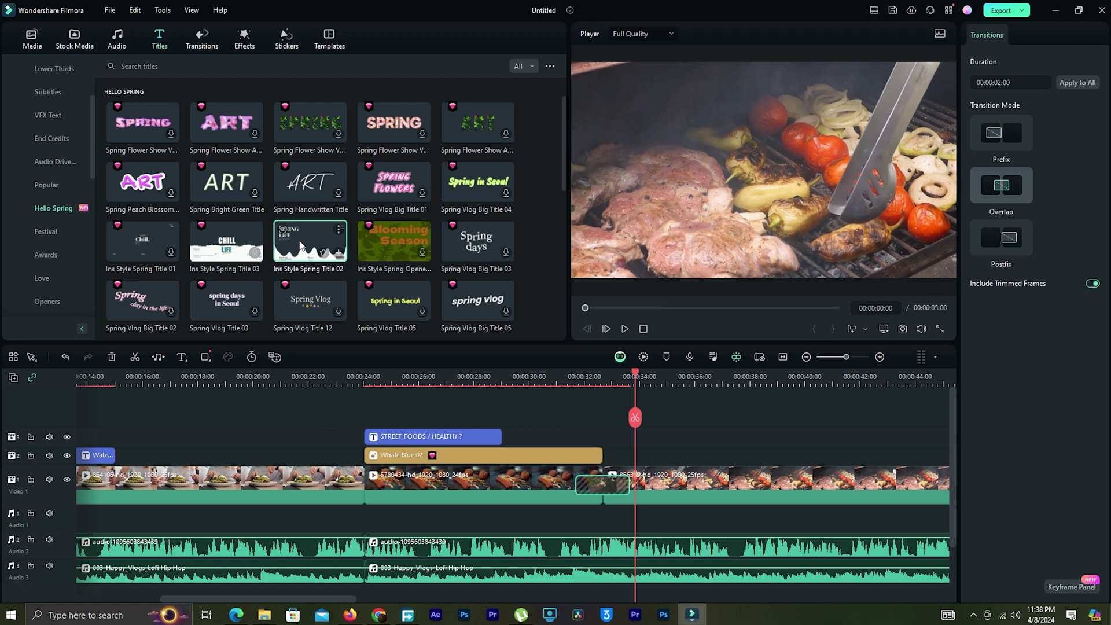
# Add Ins Style Spring Title 02 over the grilling clip with an INDIAN STREET FOODS heading in Dancing Script
pyautogui.click(299, 244)
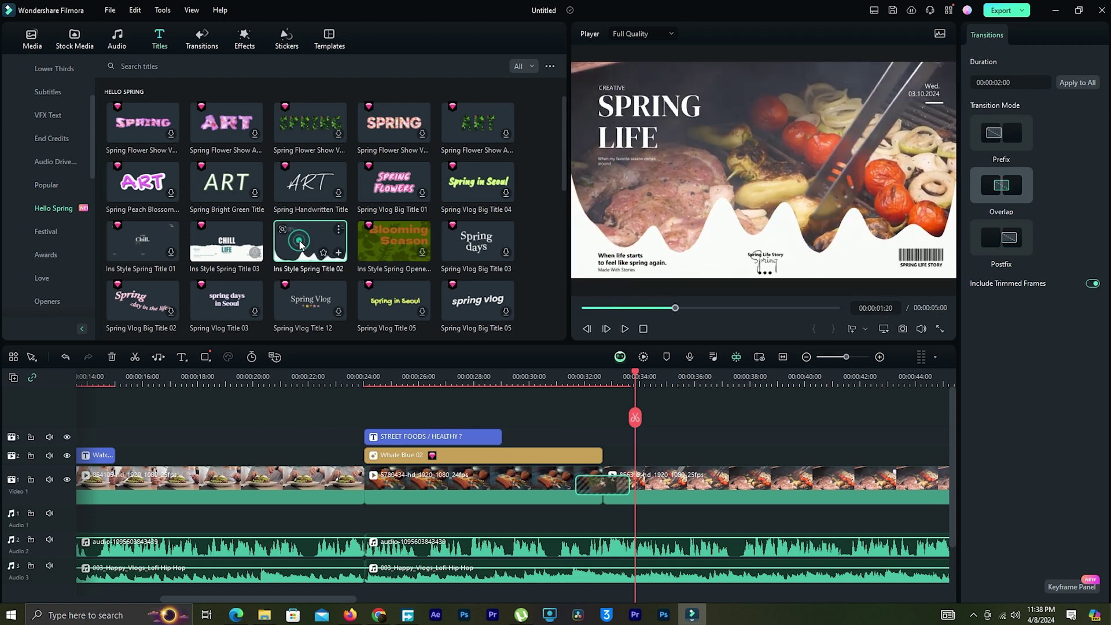
pyautogui.click(339, 253)
pyautogui.click(1035, 102)
pyautogui.click(1019, 176)
pyautogui.hotkey('ctrl', 'a')
pyautogui.write('INDIAN')
pyautogui.press('Return')
pyautogui.write('FOODS')
pyautogui.click(996, 177)
pyautogui.write('STREET')
pyautogui.moveTo(680, 105); pyautogui.dragTo(687, 76)
pyautogui.click(1077, 259)
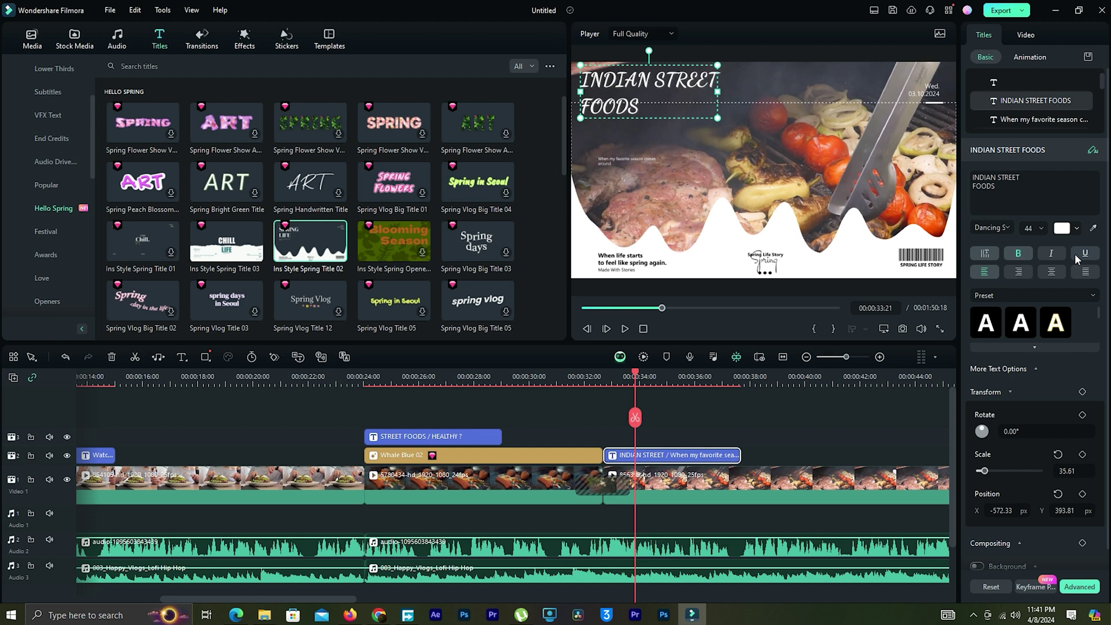
# Set the tagline to 'TODAY WE WILL WALK IN' and signature to 'FOOD VLOF', then preview the title
pyautogui.click(1035, 120)
pyautogui.hotkey('ctrl', 'a')
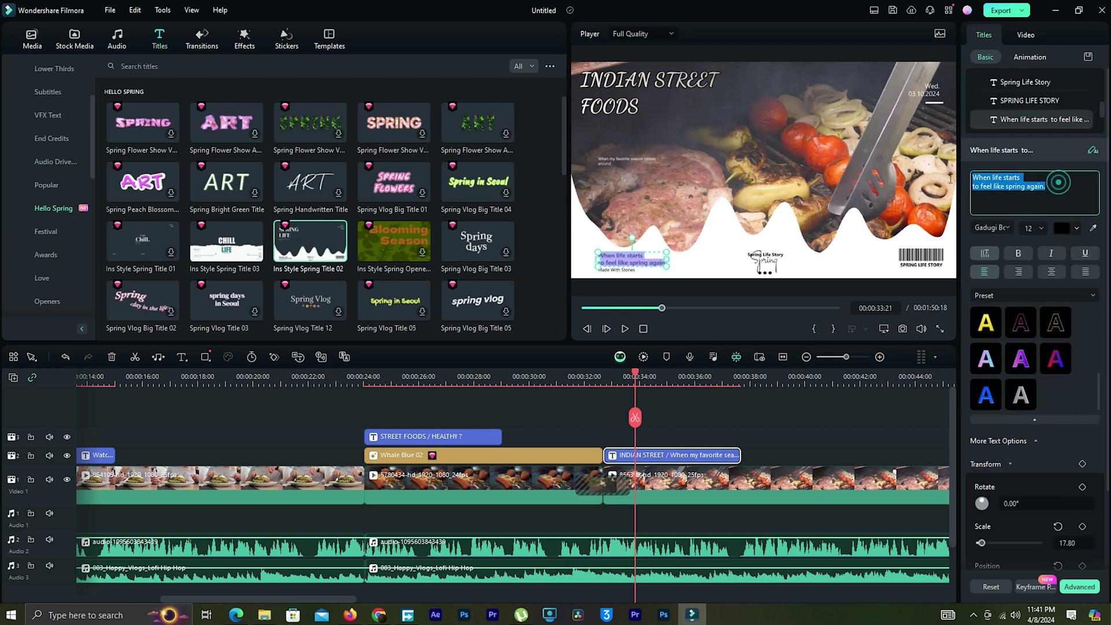
pyautogui.write('TODAY WE WILL WALK')
pyautogui.press('Return')
pyautogui.write('INDIAN STREET')
pyautogui.click(1025, 81)
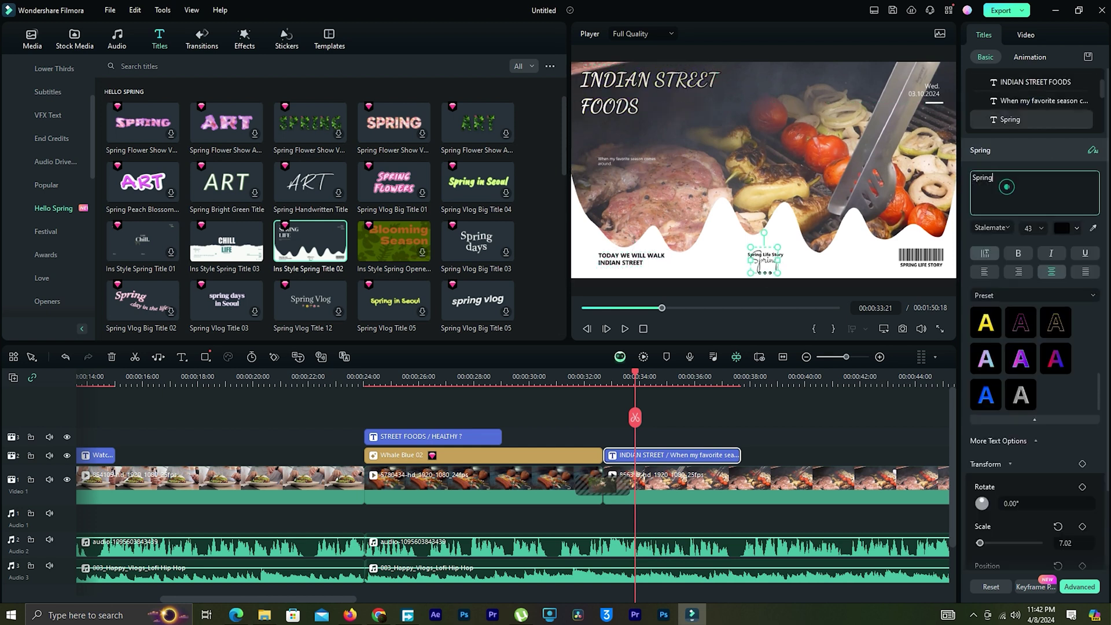
pyautogui.hotkey('ctrl', 'a')
pyautogui.write('FOOD VLOF')
pyautogui.scroll(2, 1035, 110)
pyautogui.click(562, 375)
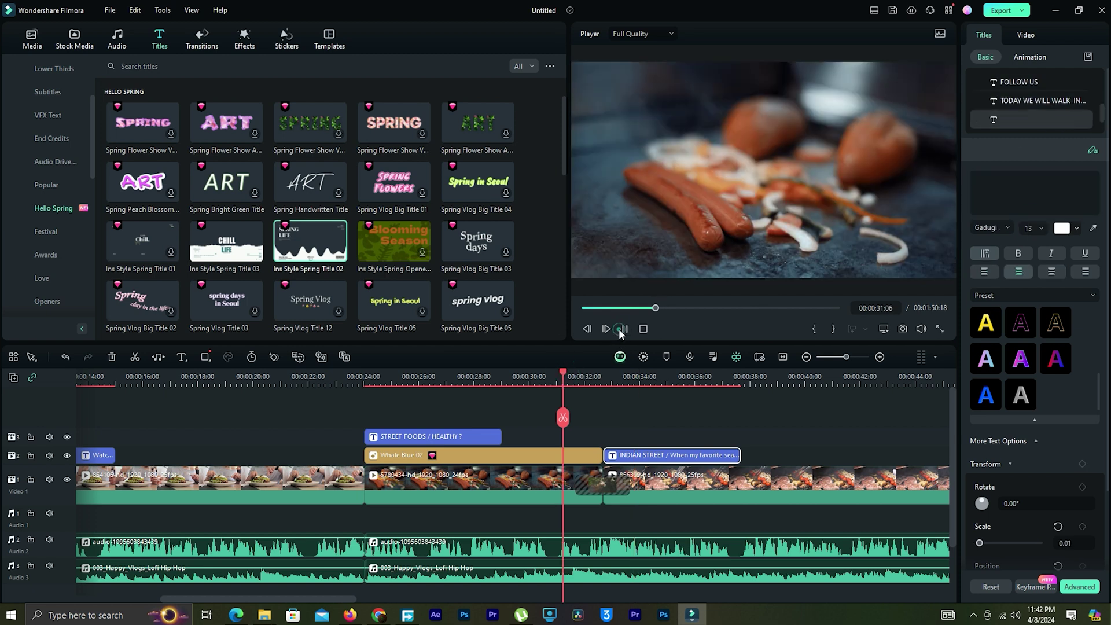
pyautogui.click(619, 330)
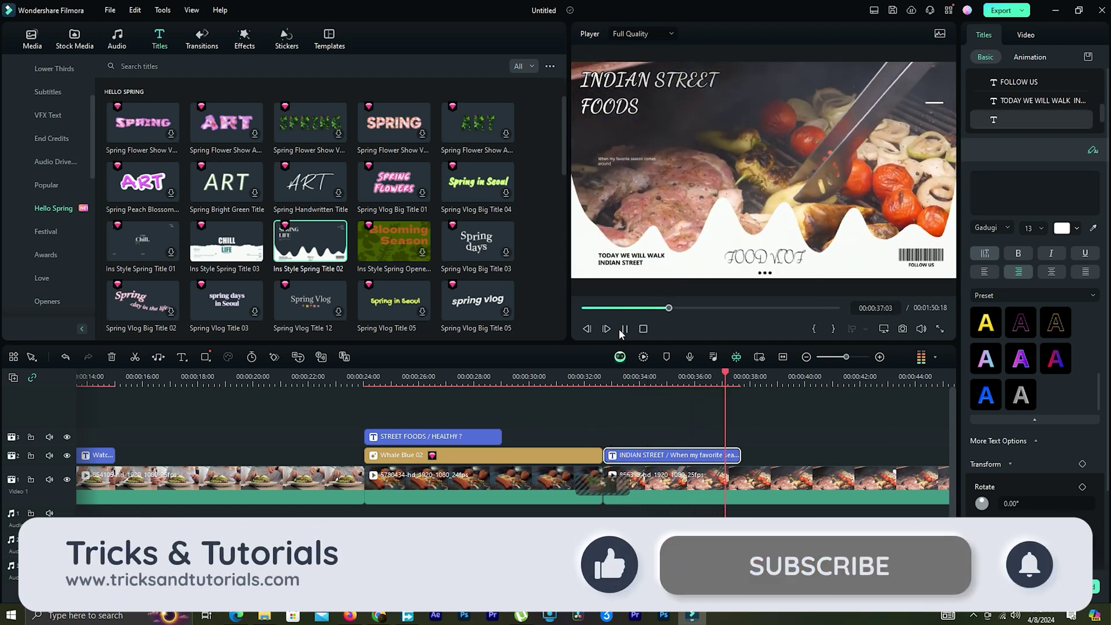
# Place the social media subscribe lower third on the timeline and preview it
pyautogui.click(623, 329)
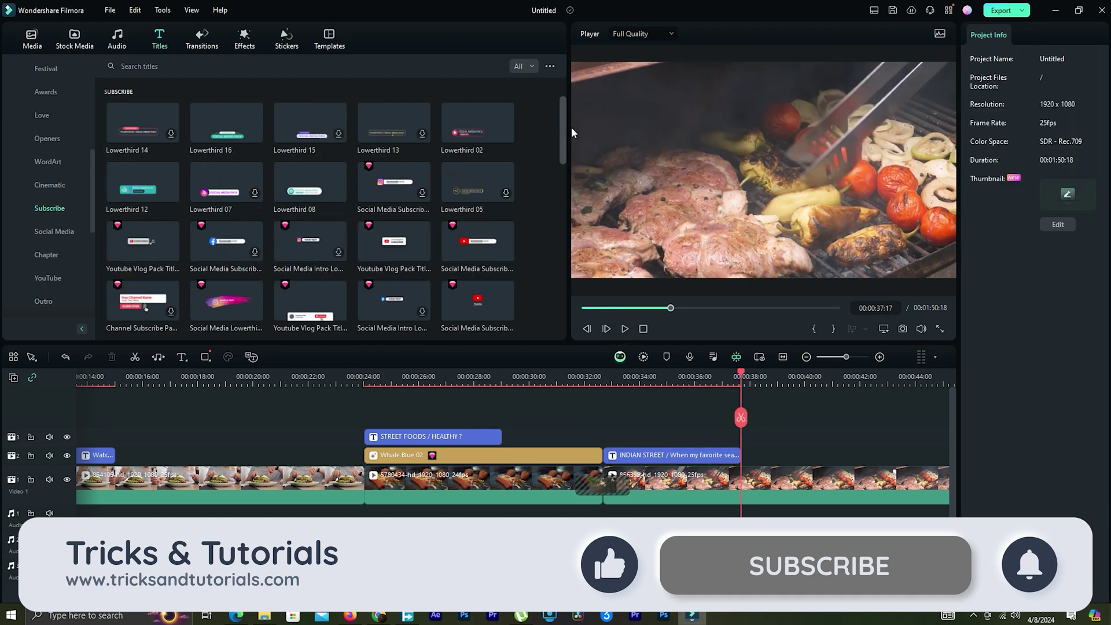
pyautogui.click(478, 242)
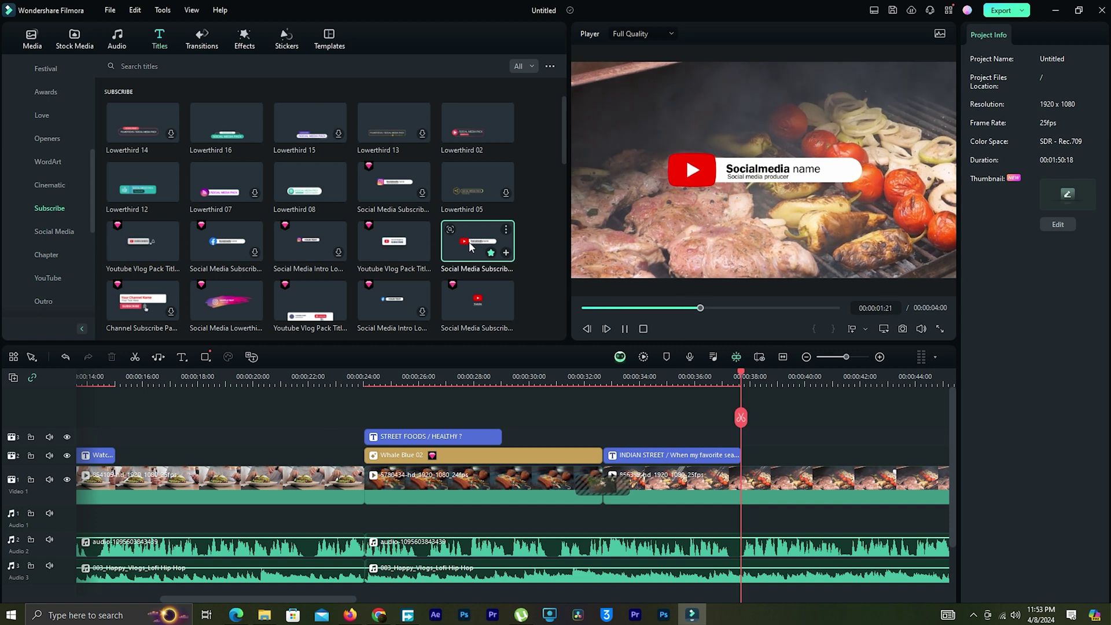
pyautogui.moveTo(478, 242); pyautogui.dragTo(747, 457)
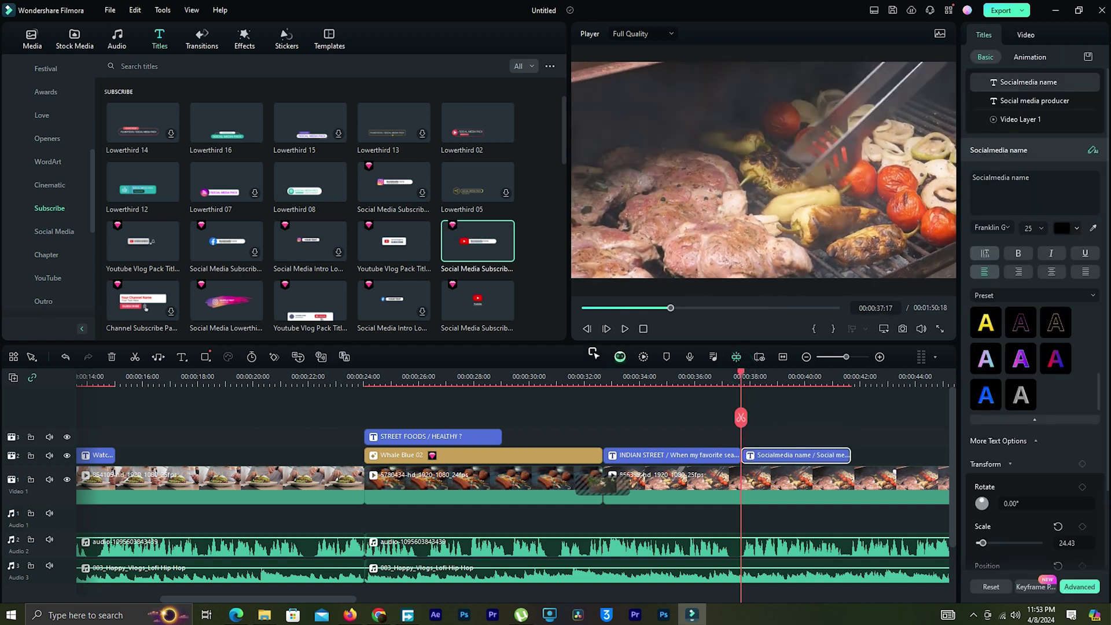
pyautogui.click(625, 329)
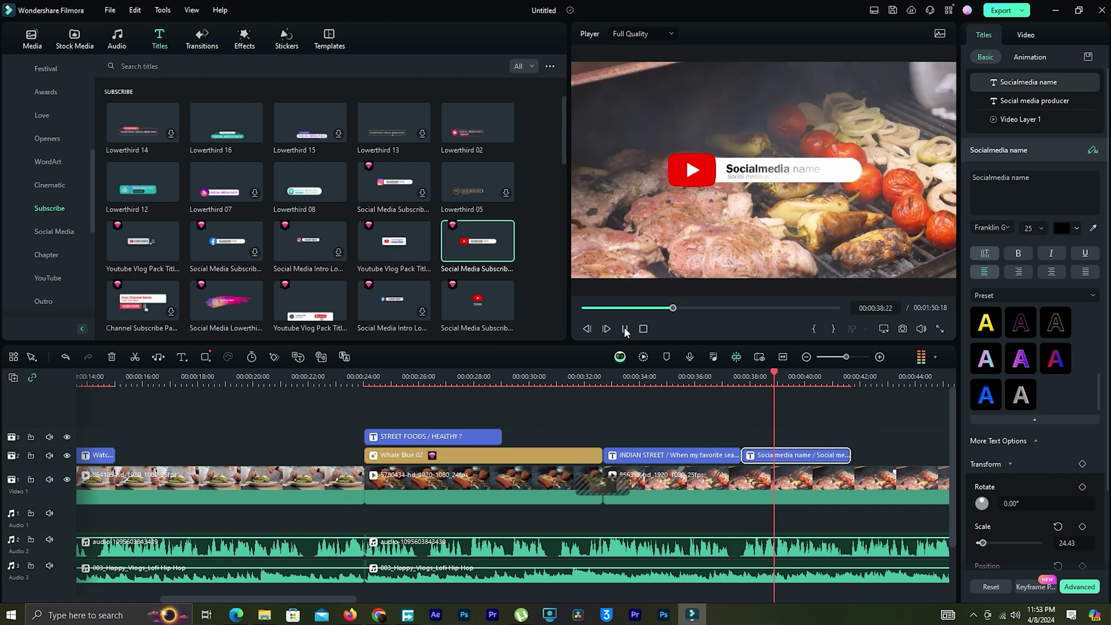
pyautogui.click(625, 329)
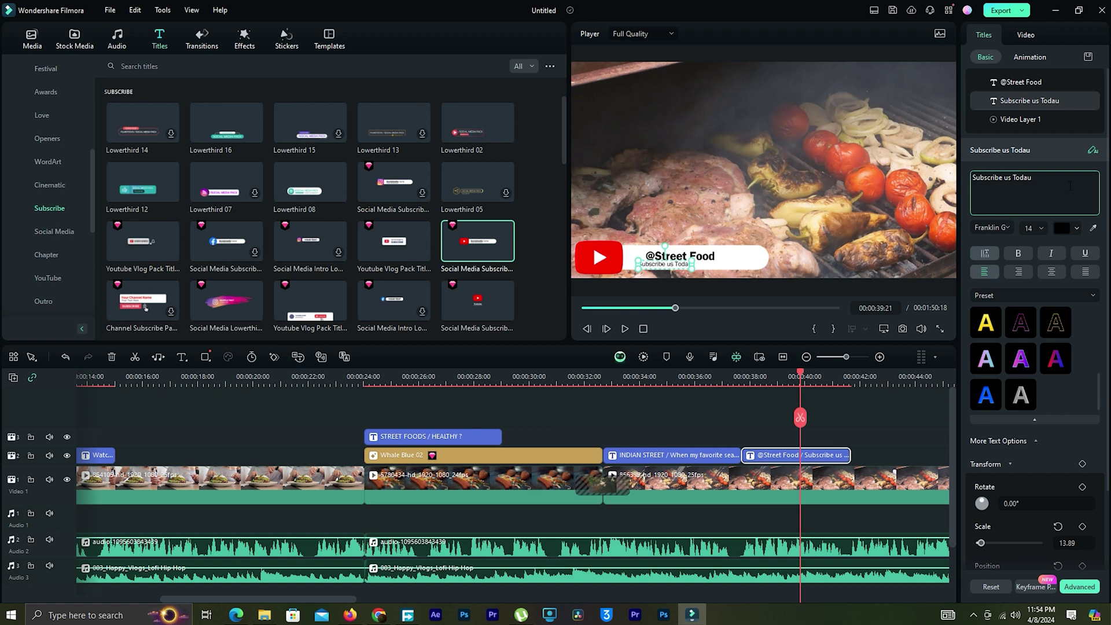
# Apply a white text preset, make the tagline red, and replay the lower third
pyautogui.click(1013, 325)
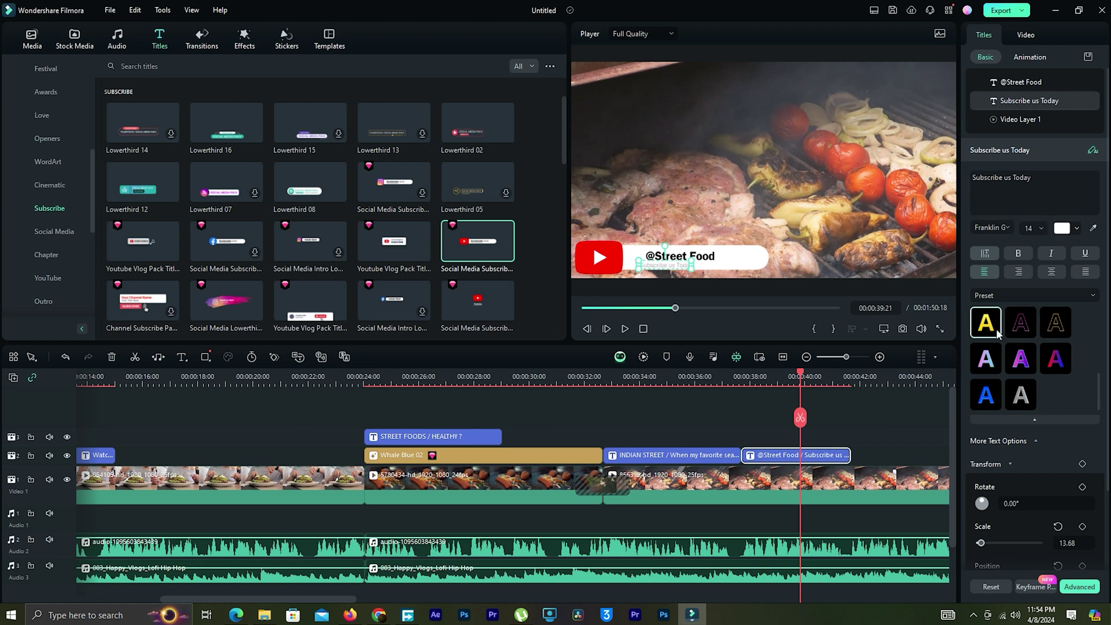
pyautogui.click(1055, 358)
pyautogui.click(734, 376)
pyautogui.click(625, 329)
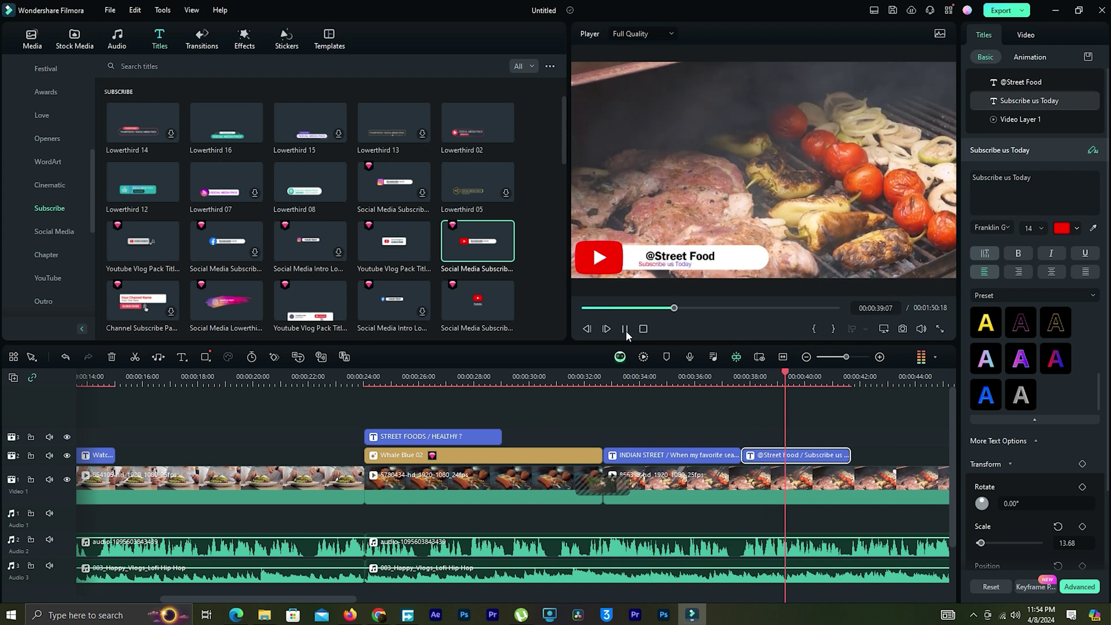
pyautogui.click(625, 329)
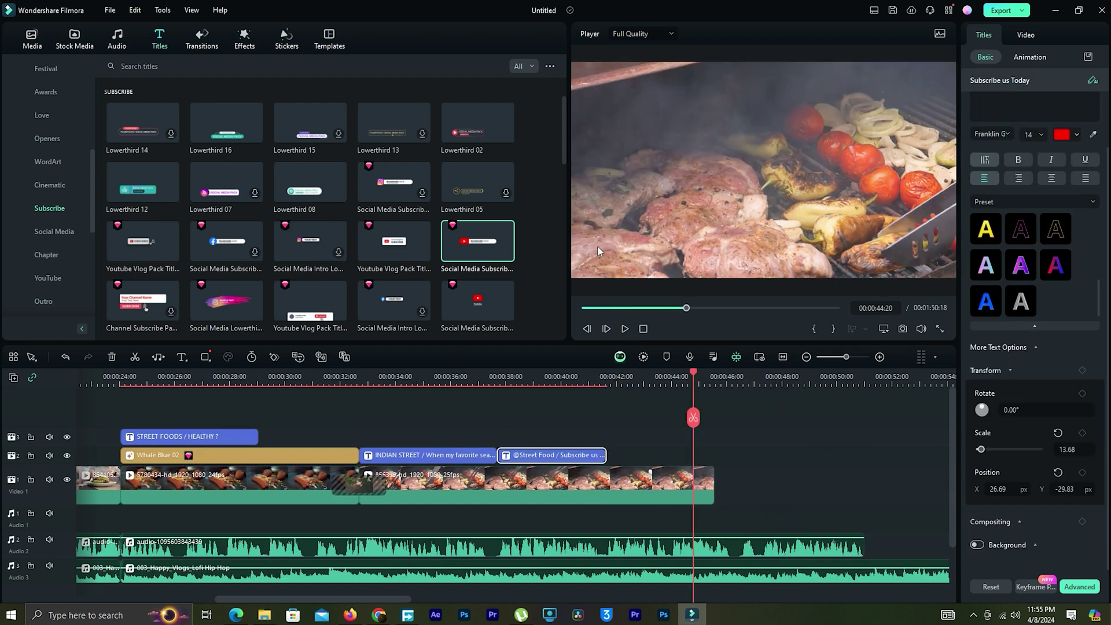
# Preview end-screen templates and add the WATCH NEXT end screen to the timeline
pyautogui.moveTo(563, 152); pyautogui.dragTo(540, 293)
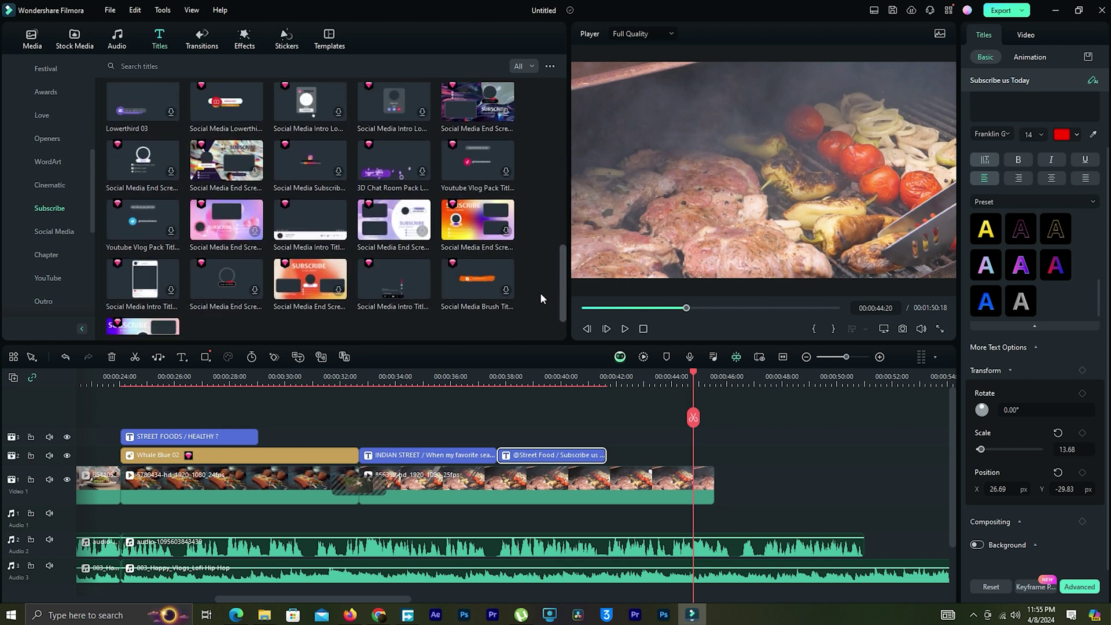
pyautogui.moveTo(382, 285)
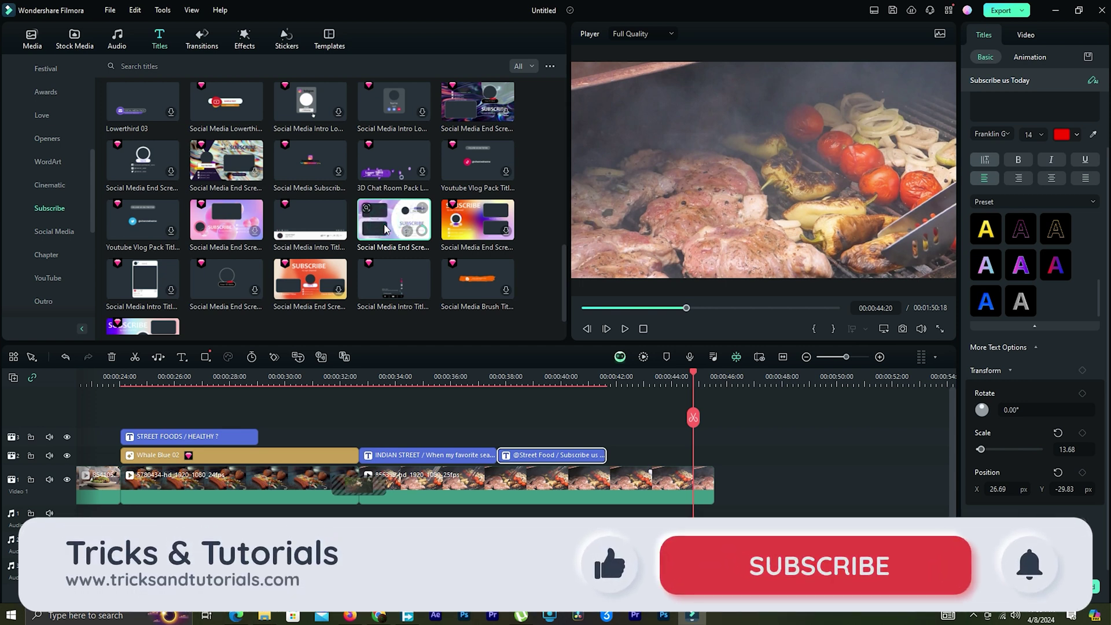
pyautogui.click(386, 228)
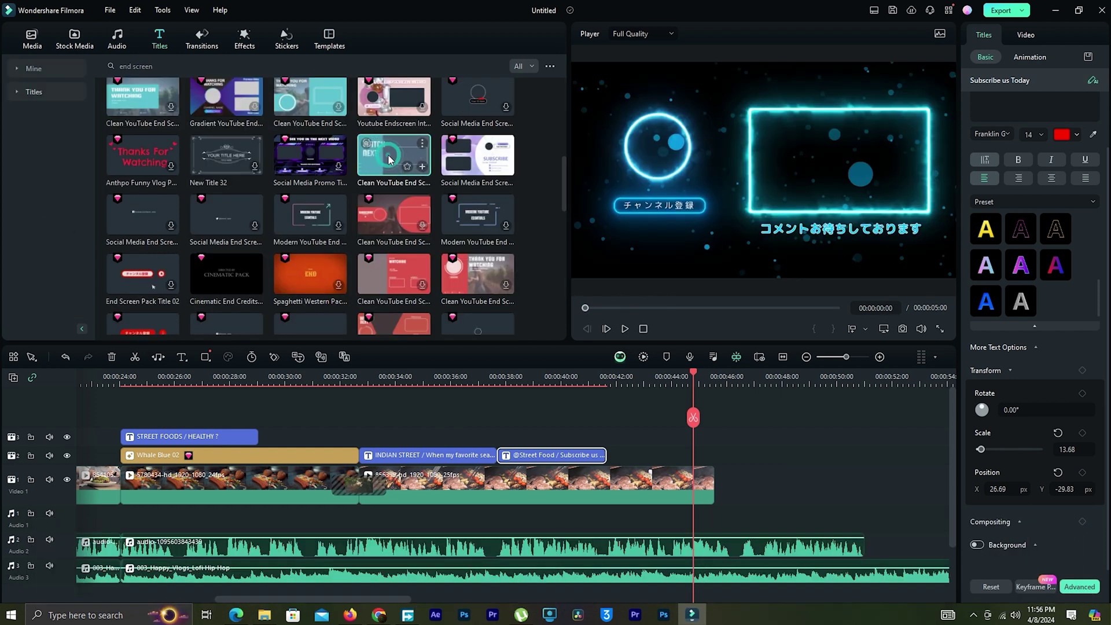
pyautogui.click(388, 155)
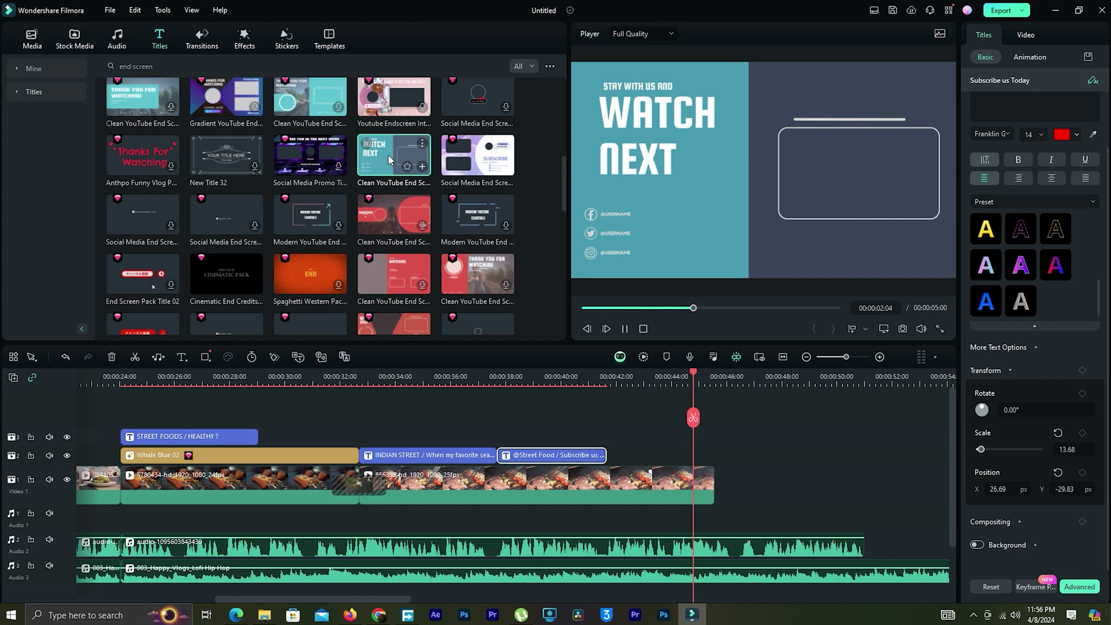
pyautogui.click(422, 166)
# Enable the end screen's Preset Video layer in Advanced Edit, save, and play it
pyautogui.doubleClick(712, 455)
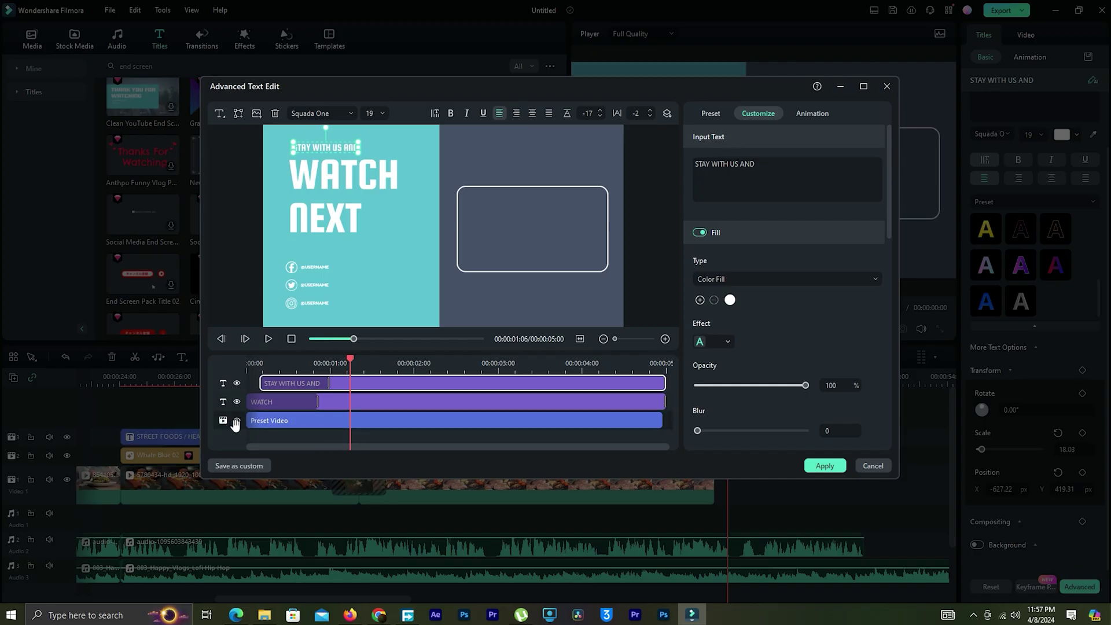
pyautogui.click(237, 420)
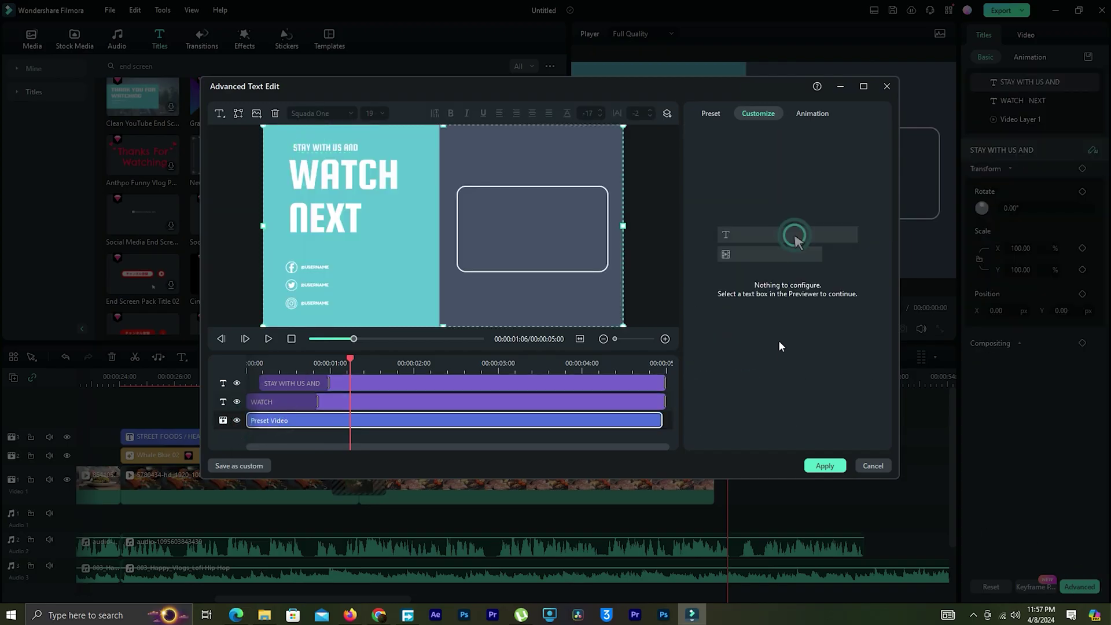
pyautogui.click(873, 465)
pyautogui.click(608, 275)
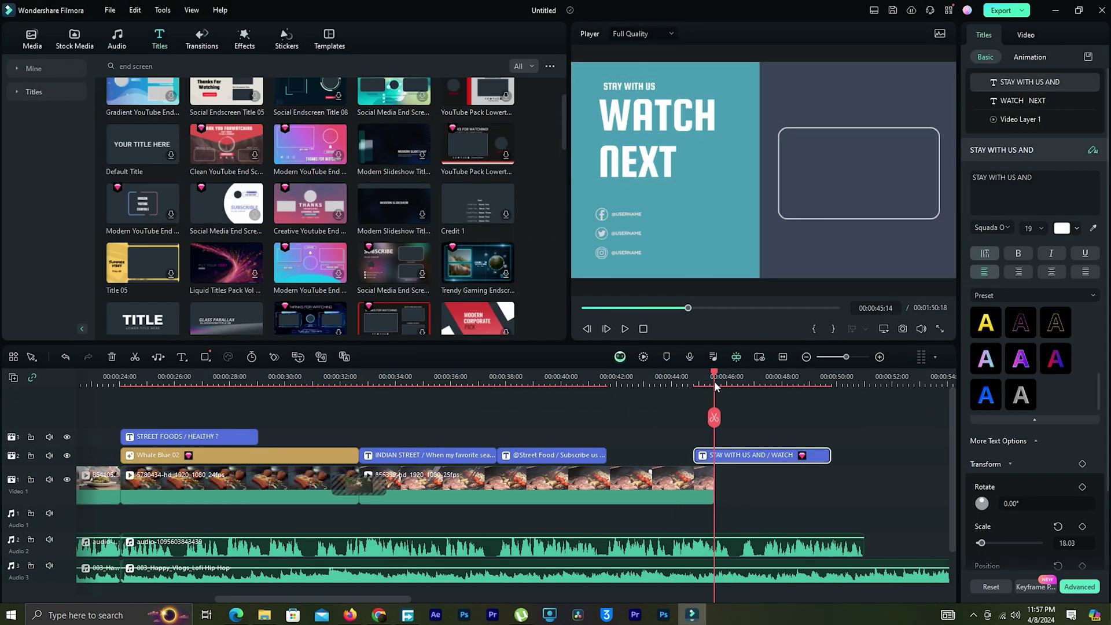
pyautogui.moveTo(665, 373)
pyautogui.mouseDown()
pyautogui.moveTo(708, 374)
pyautogui.moveTo(663, 360)
pyautogui.mouseUp()
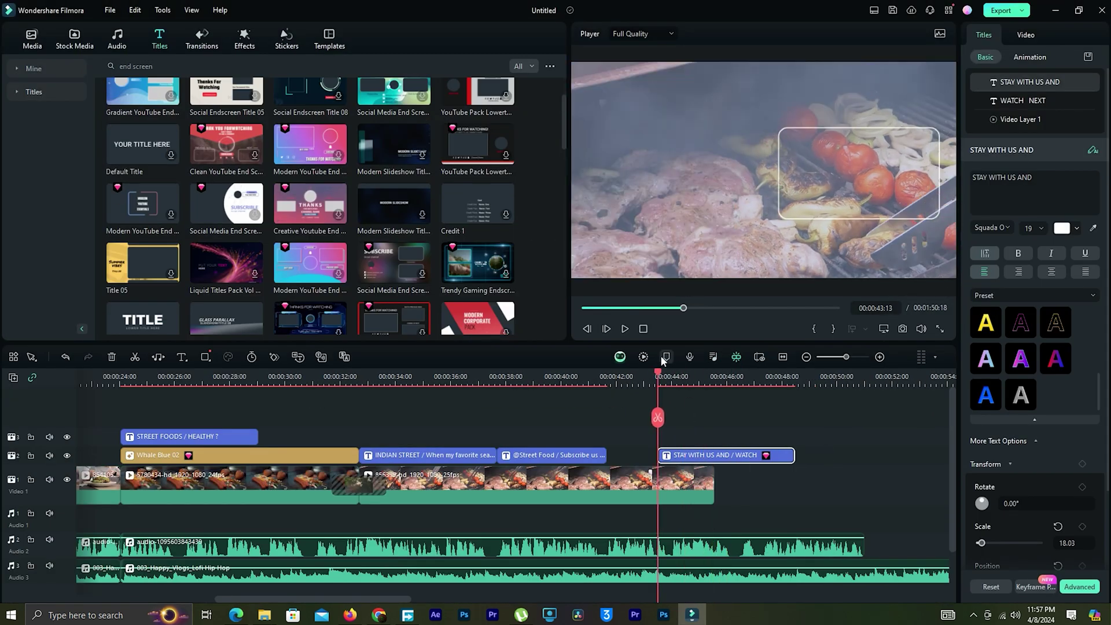
pyautogui.click(625, 329)
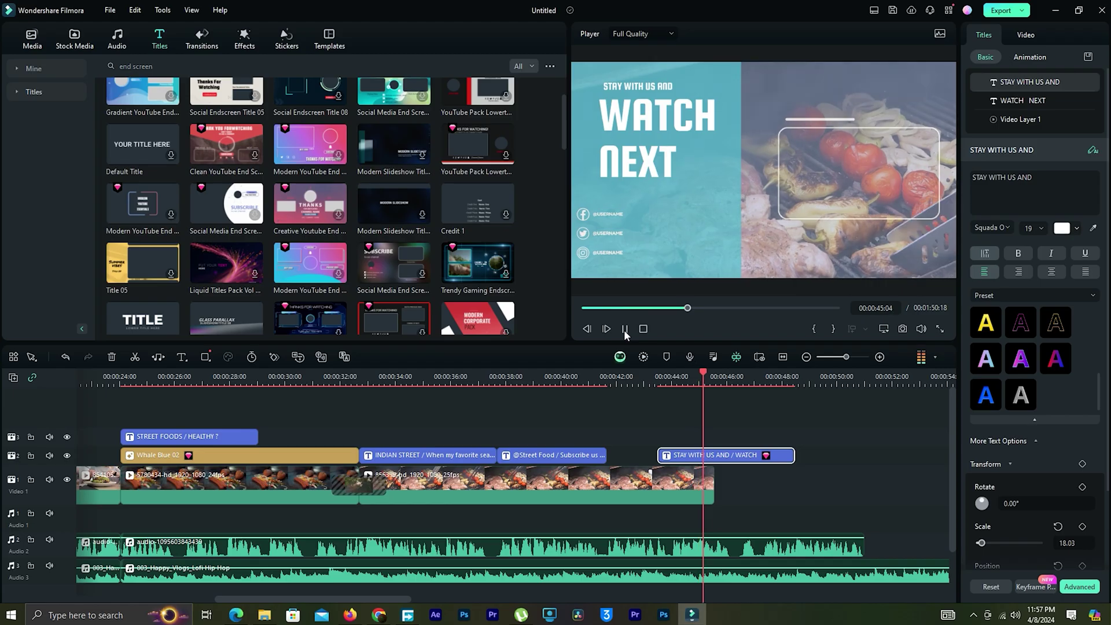
# Append the stone-bowl clip to Video 1 and shift the WATCH NEXT title to start with it
pyautogui.click(624, 330)
pyautogui.hotkey('alt', 'Tab')
pyautogui.moveTo(124, 119); pyautogui.dragTo(723, 474)
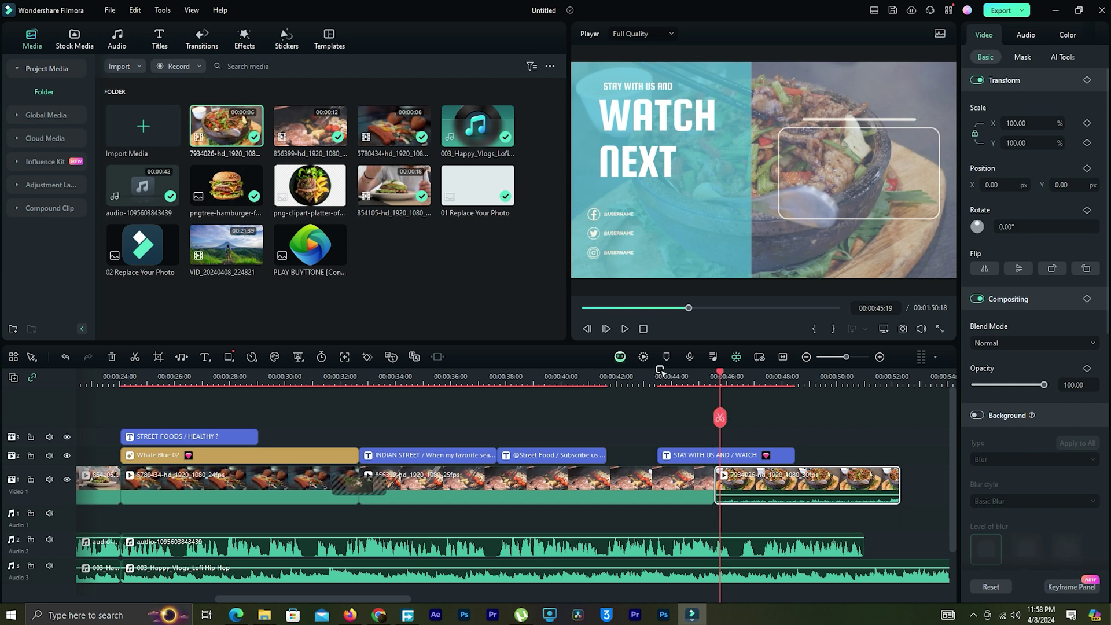
pyautogui.click(625, 330)
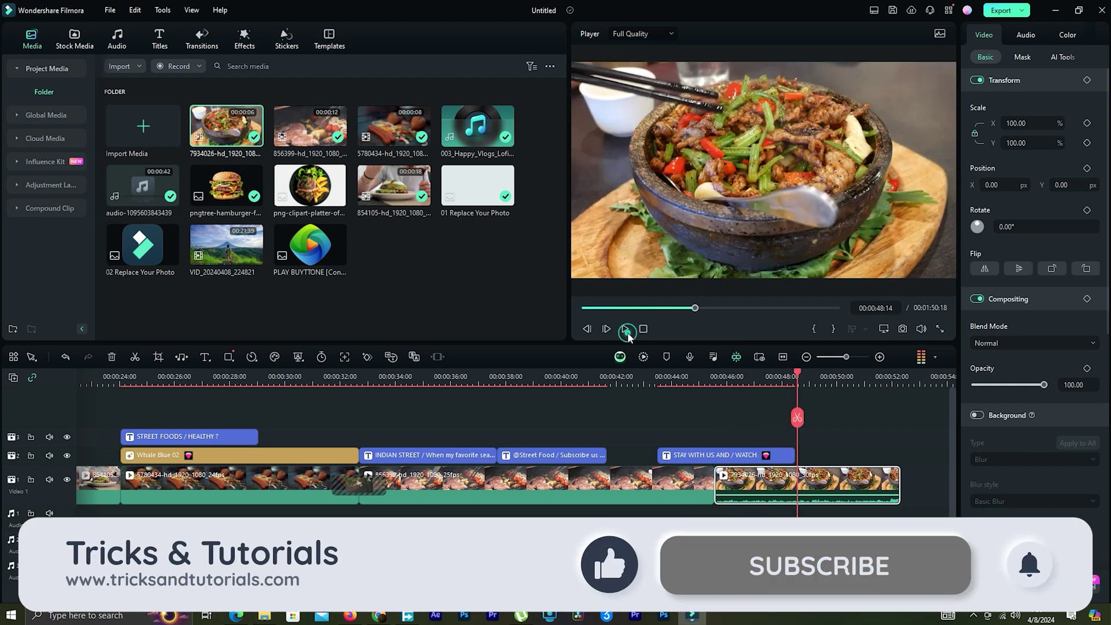
pyautogui.click(625, 330)
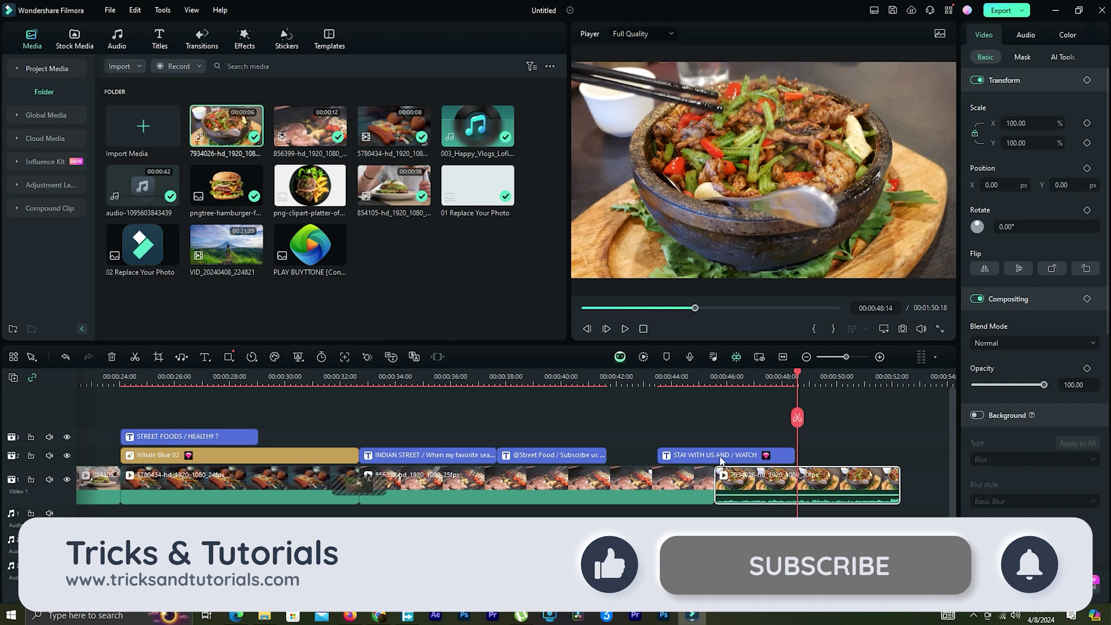
pyautogui.moveTo(722, 456); pyautogui.dragTo(779, 455)
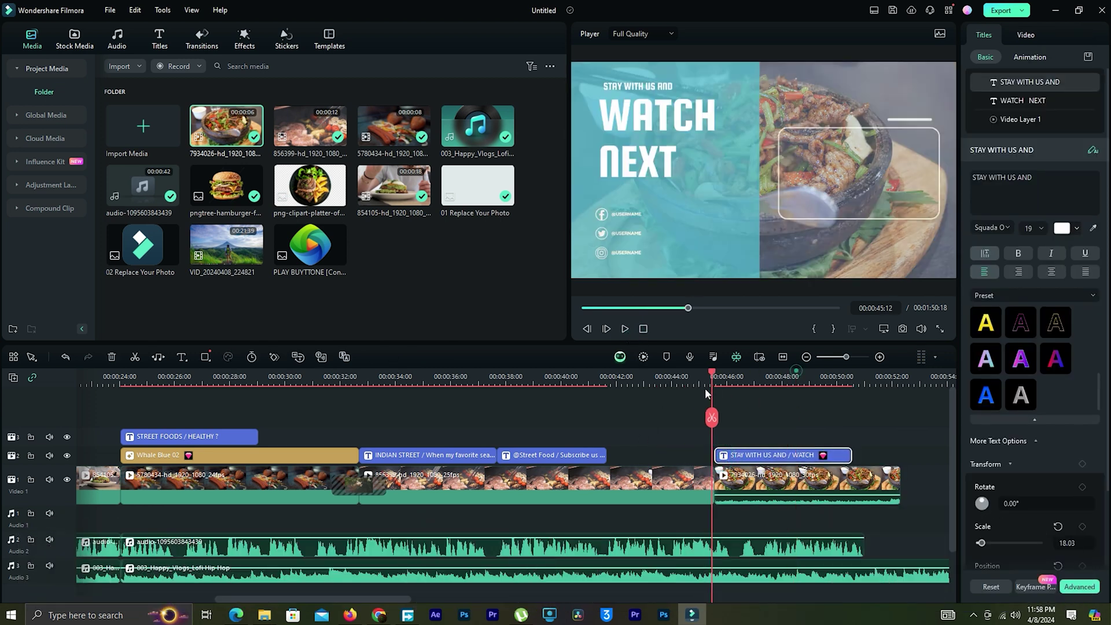
pyautogui.click(704, 390)
# Try the Youtube Vlog and Travel Journey thumbnails, then switch to the DONUT food template
pyautogui.click(626, 328)
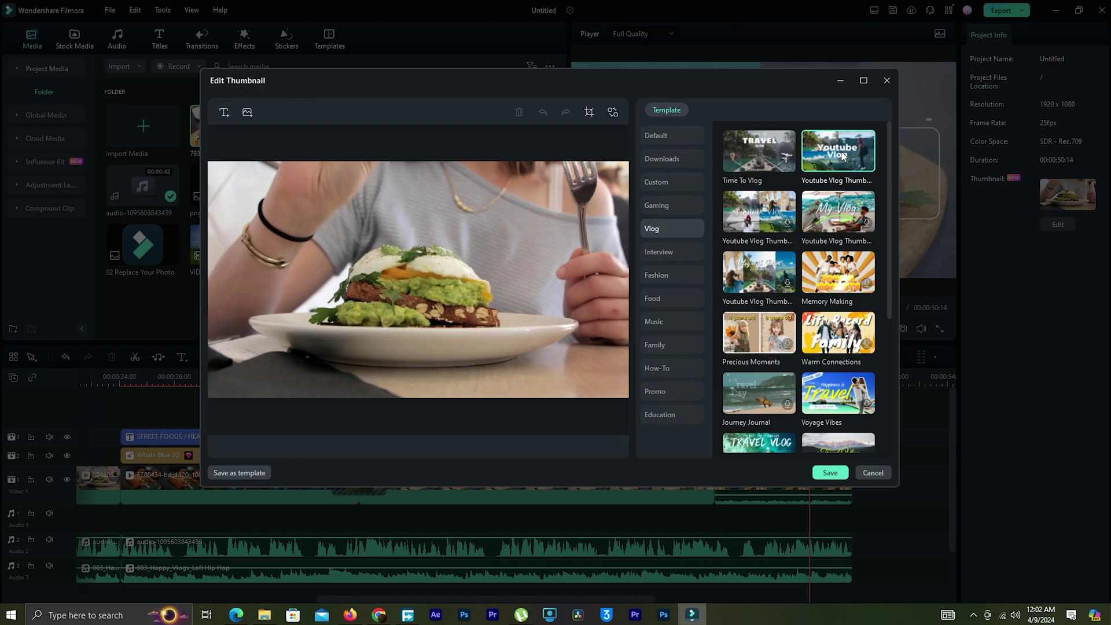
pyautogui.click(838, 151)
pyautogui.scroll(-3, 798, 289)
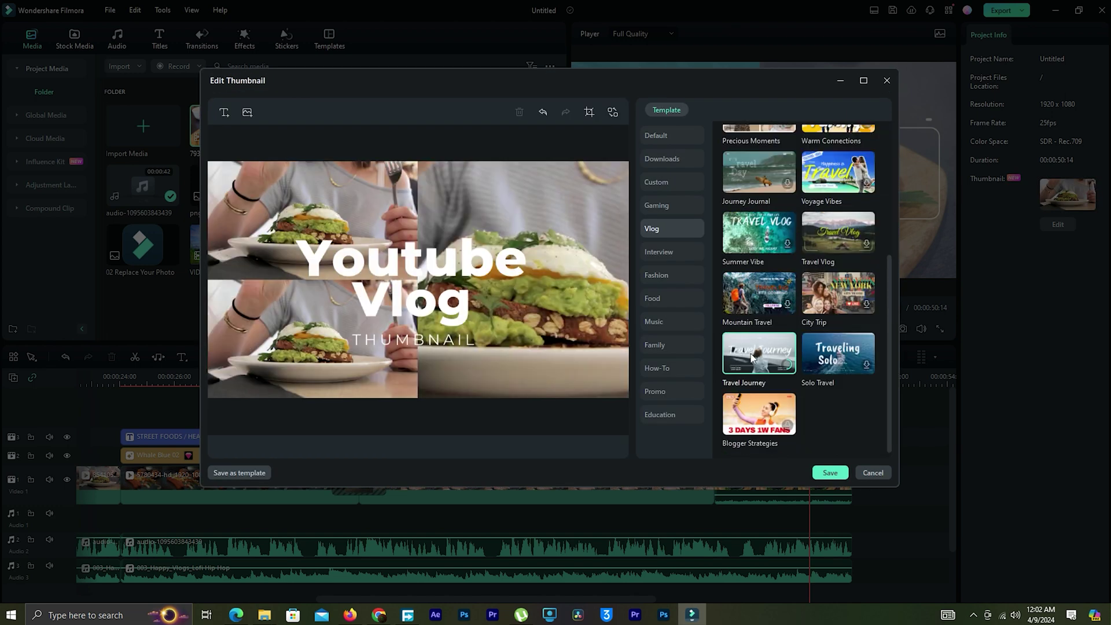
pyautogui.click(758, 353)
pyautogui.click(671, 298)
pyautogui.scroll(-1, 799, 347)
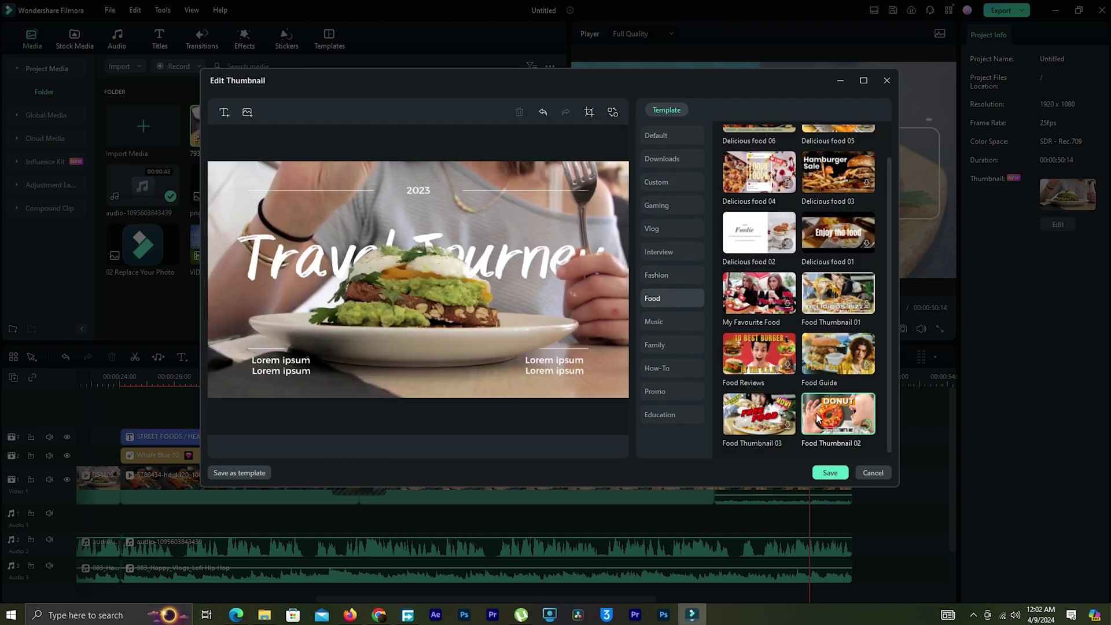
pyautogui.click(838, 405)
pyautogui.click(613, 307)
# Replace the thumbnail headline with STREET FOOD, trimming it back toward STREET
pyautogui.click(718, 198)
pyautogui.hotkey('ctrl', 'a')
pyautogui.write('STREET FOOD')
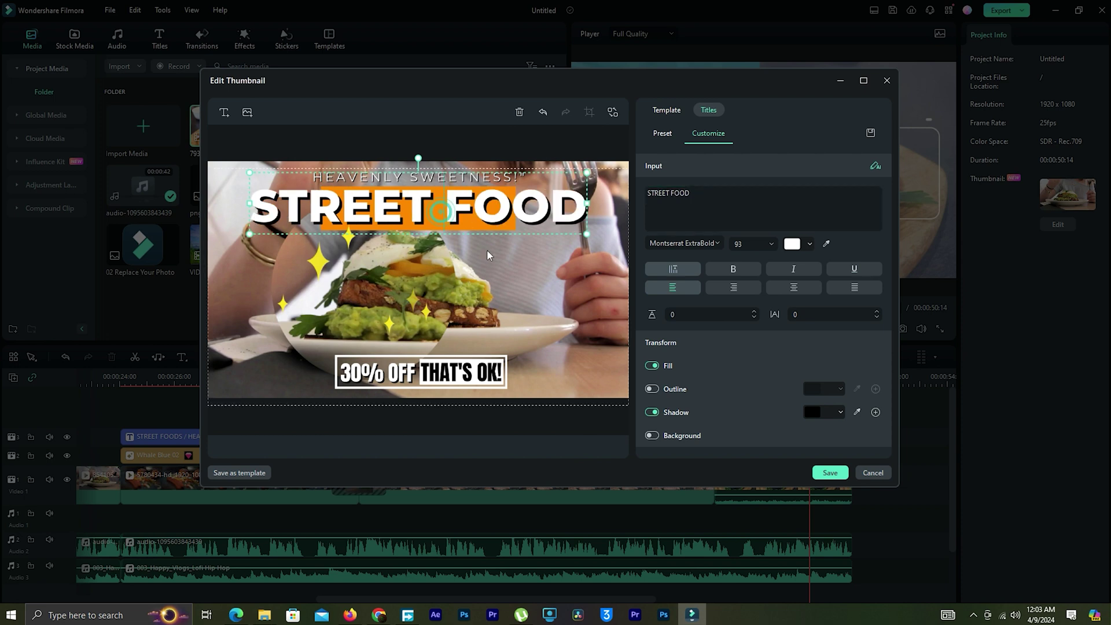
pyautogui.press('BackSpace')
pyautogui.press('BackSpace')
pyautogui.press('BackSpace')
pyautogui.press('BackSpace')
pyautogui.press('BackSpace')
pyautogui.scroll(-5, 883, 422)
pyautogui.scroll(-2, 883, 422)
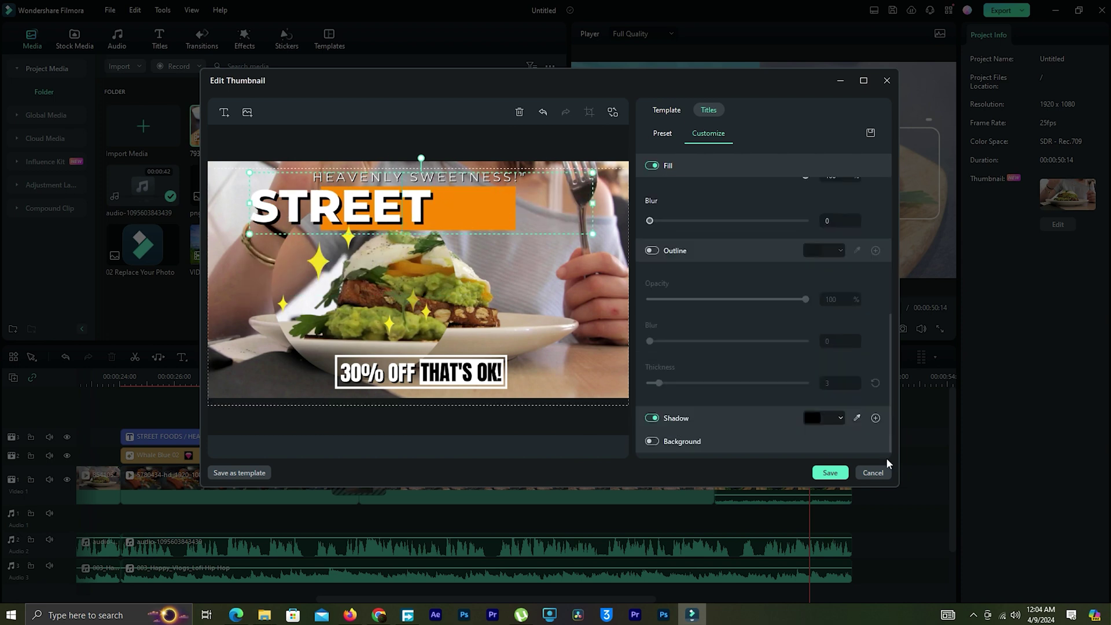
pyautogui.hotkey('ctrl', 'z')
pyautogui.hotkey('ctrl', 'z')
pyautogui.hotkey('ctrl', 'z')
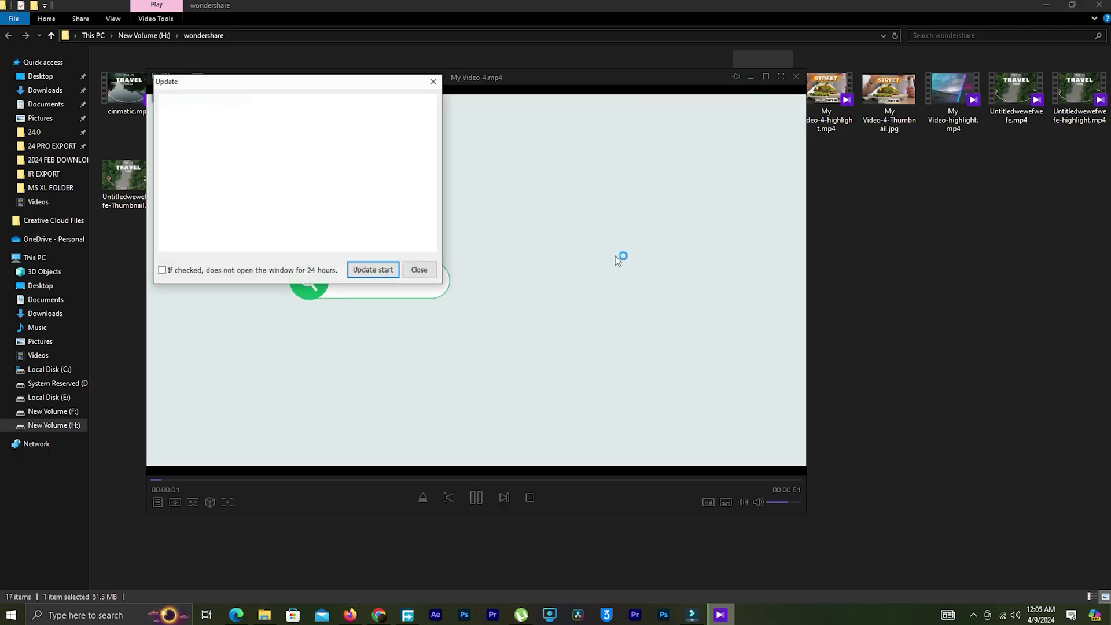
# Close KMPlayer's update dialog so My Video-4.mp4 plays, showing the 'Food review?????' intro
pyautogui.click(418, 270)
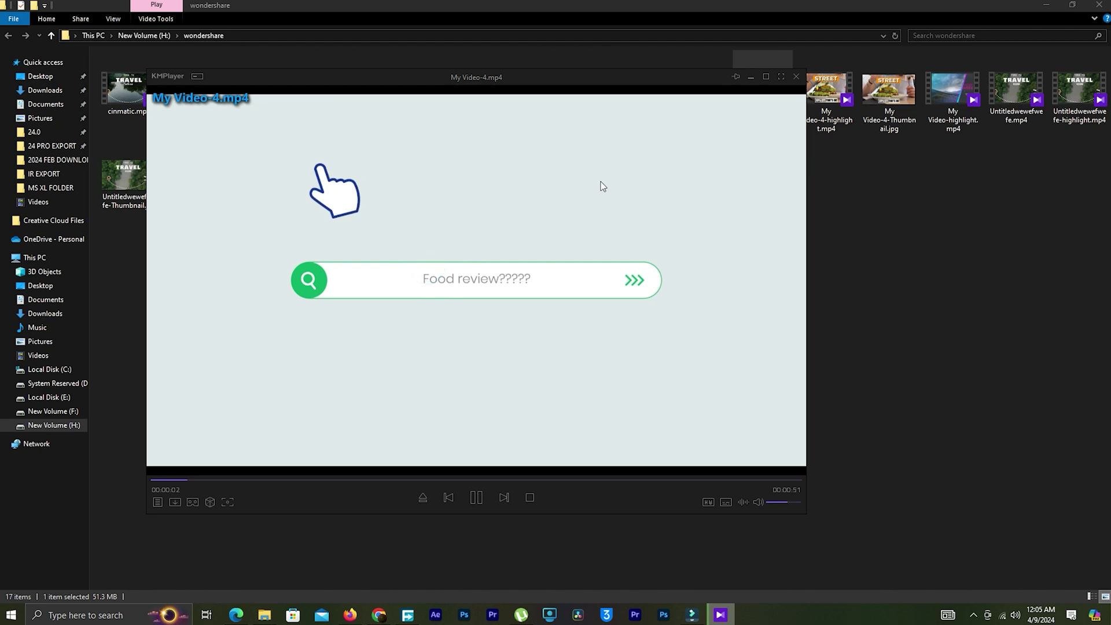